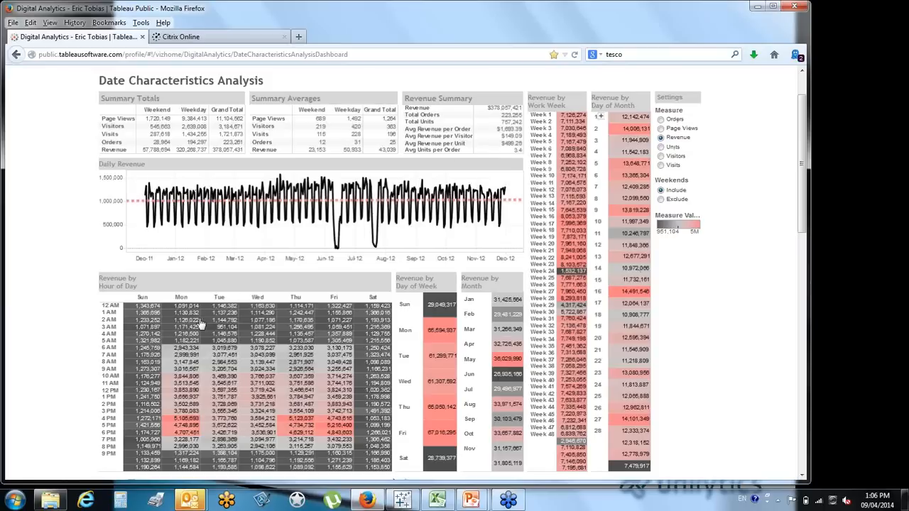
# Switch the Date Characteristics Analysis dashboard's measure from Revenue to Visitors.
pyautogui.moveTo(186, 431)
pyautogui.moveTo(130, 323)
pyautogui.moveTo(163, 350)
pyautogui.click(662, 156)
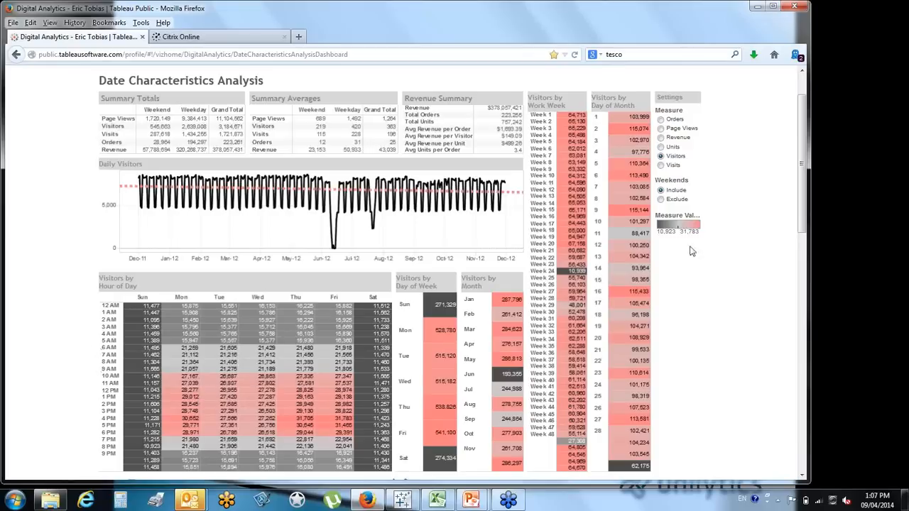
# Highlight Week 16 in the work-week table and filter the dashboard to the June–August points of the Daily Visitors chart.
pyautogui.moveTo(571, 223)
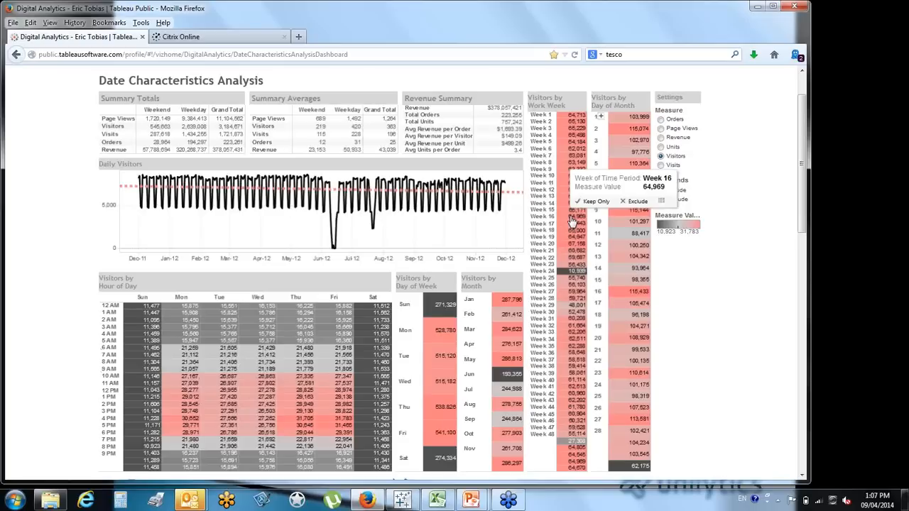
pyautogui.click(572, 220)
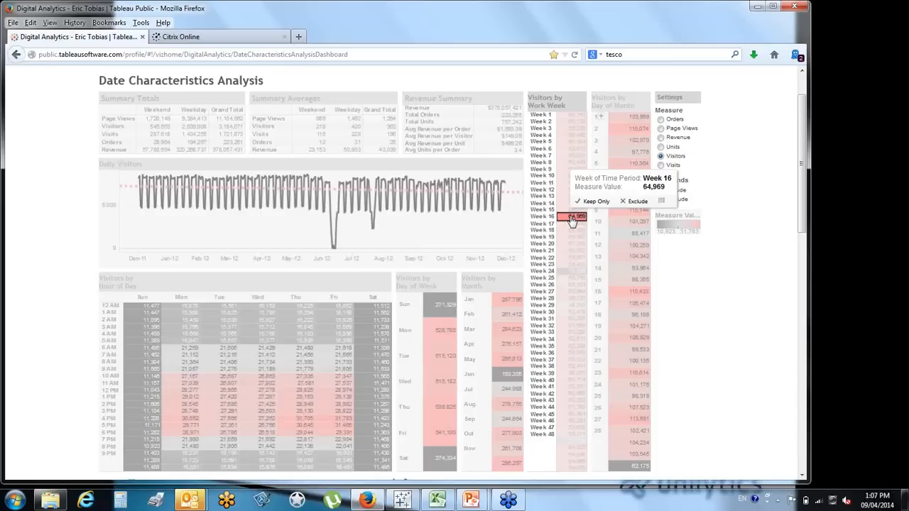
pyautogui.moveTo(337, 174); pyautogui.dragTo(390, 229)
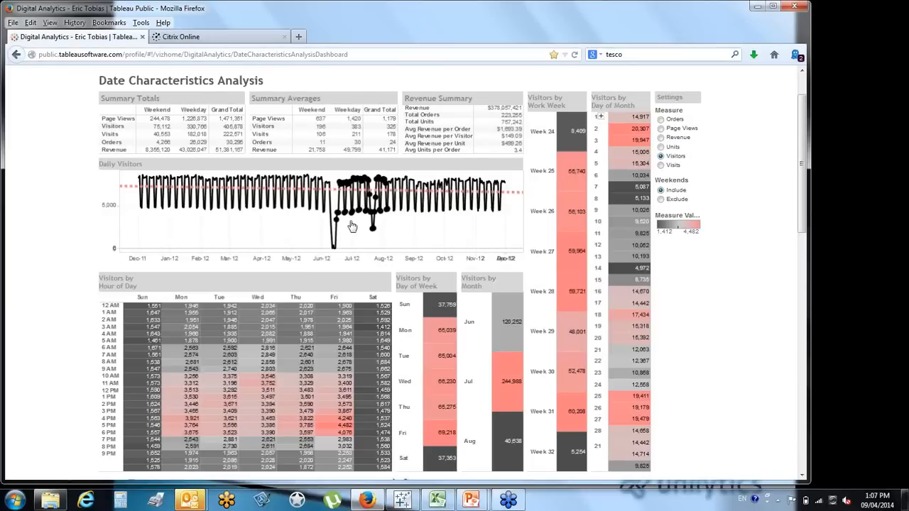
# Switch to Tableau Desktop and open the list of data connection types.
pyautogui.hotkey('alt', 'Tab')
pyautogui.hotkey('alt', 'Tab')
pyautogui.hotkey('alt', 'Tab')
pyautogui.hotkey('alt', 'Tab')
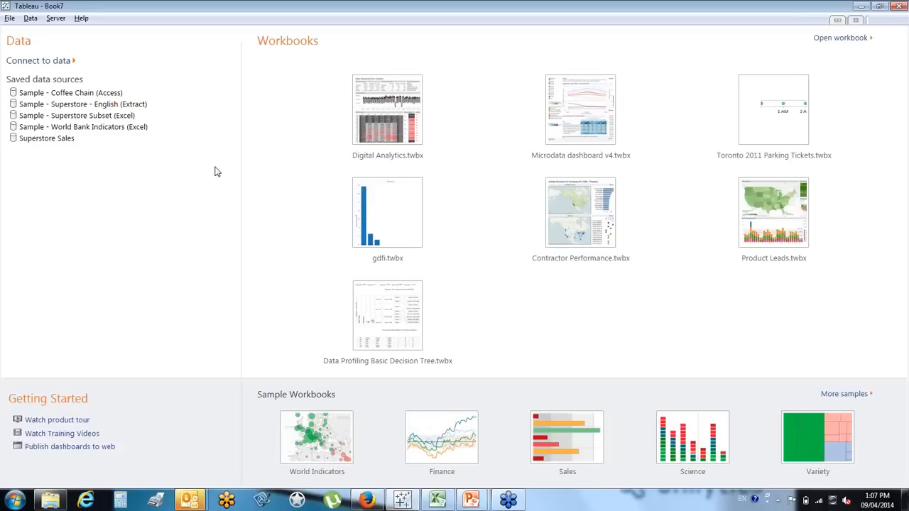
pyautogui.click(58, 66)
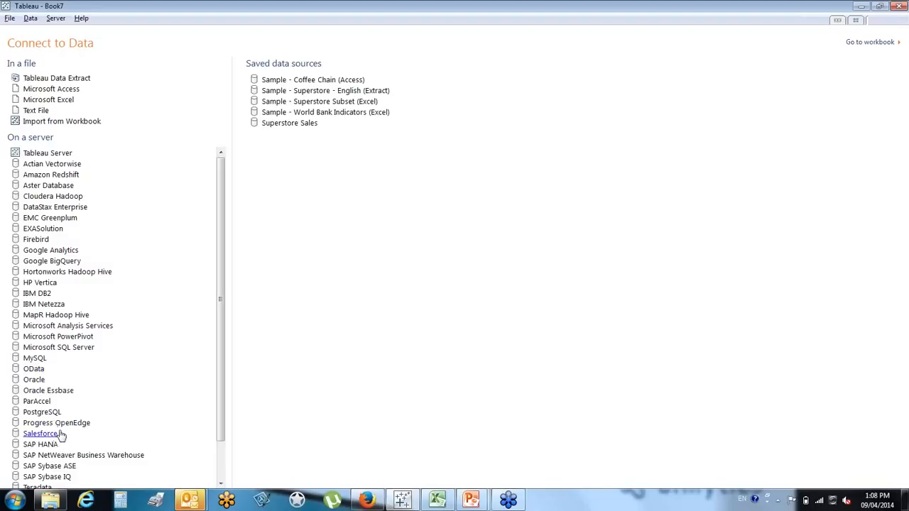
# Connect live to the Orders sheet of the Excel workbook Sample - Superstore Sales (Excel).xls, using its first row as field names.
pyautogui.click(66, 103)
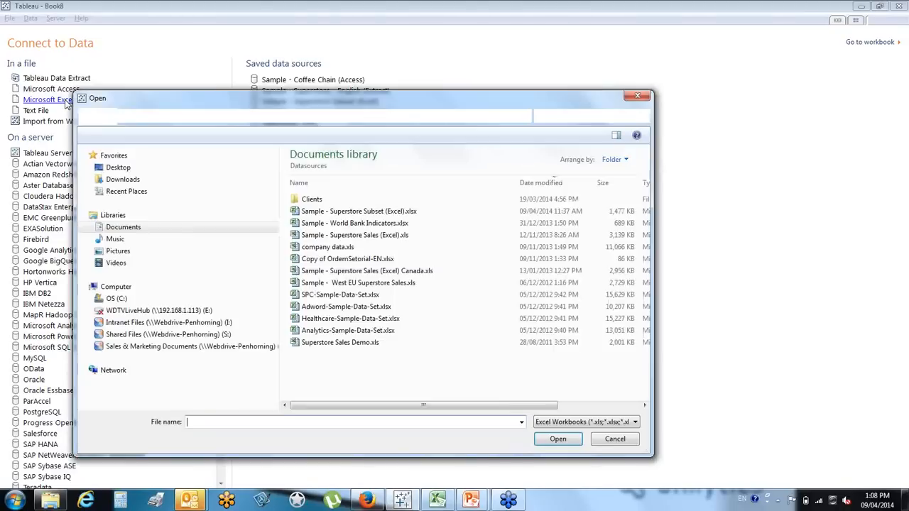
pyautogui.click(319, 237)
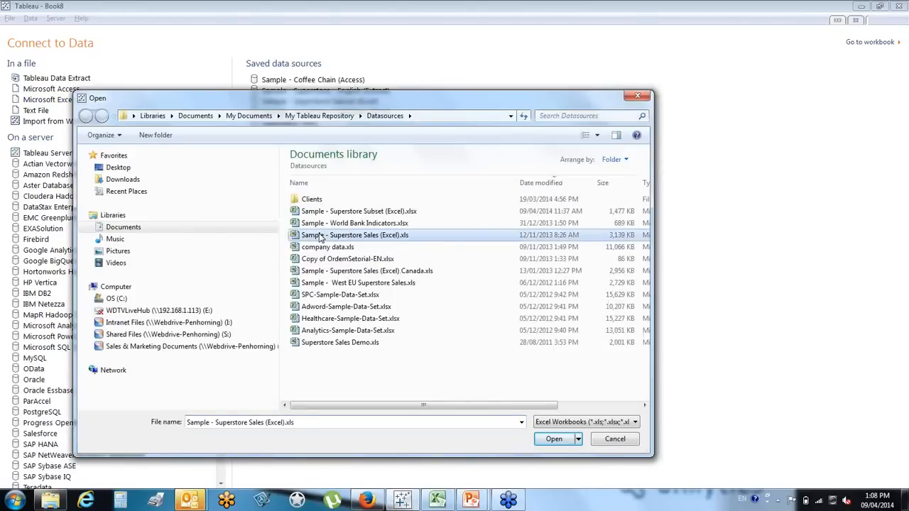
pyautogui.doubleClick(320, 237)
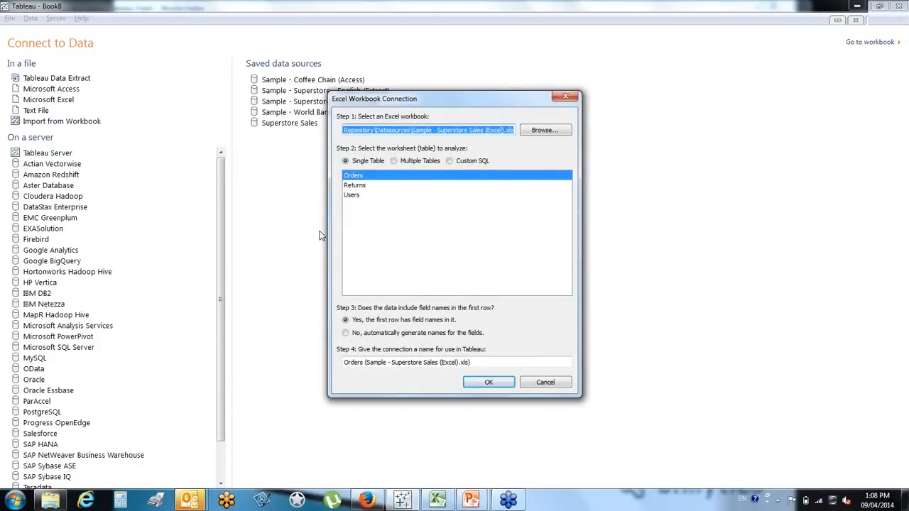
pyautogui.click(488, 383)
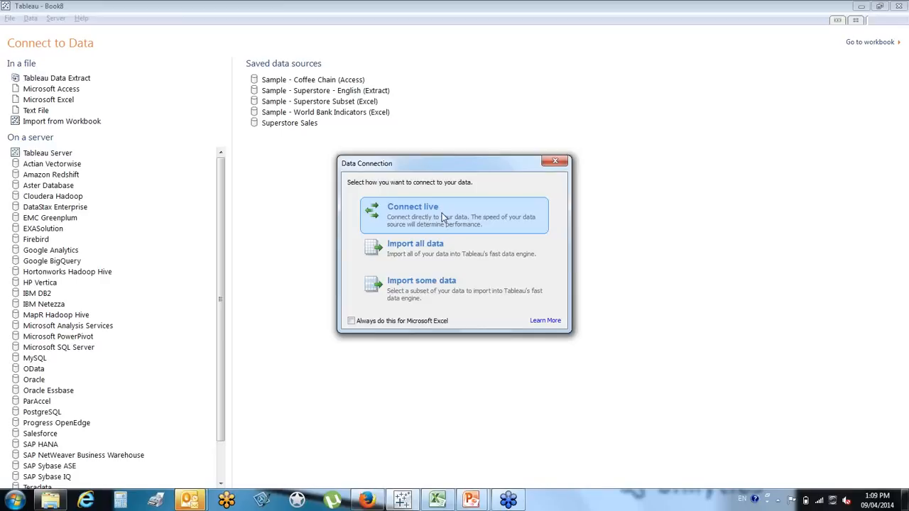
pyautogui.click(452, 218)
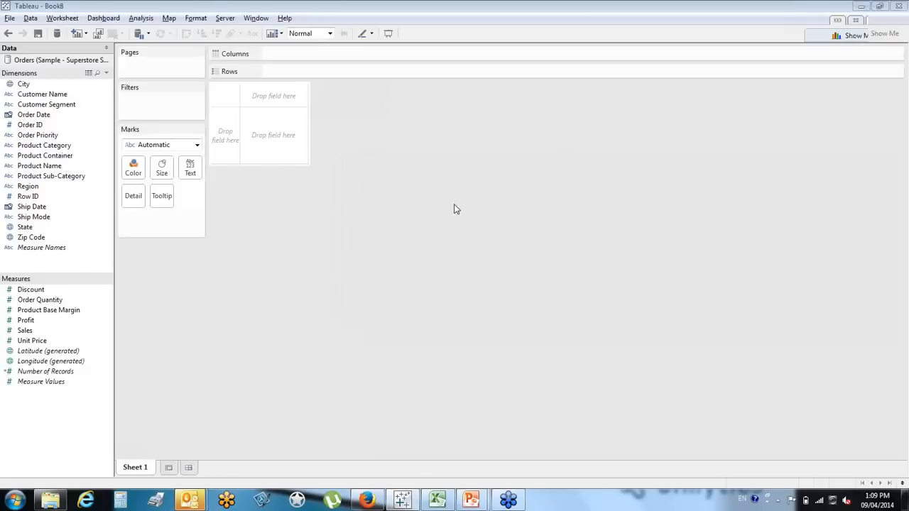
# Switch to Excel, examine the Orders sheet's columns and rows down to its end, and return to Tableau Desktop.
pyautogui.hotkey('alt', 'Tab')
pyautogui.hotkey('alt', 'Tab')
pyautogui.hotkey('alt', 'Tab')
pyautogui.hotkey('alt', 'Tab')
pyautogui.hotkey('alt', 'Tab')
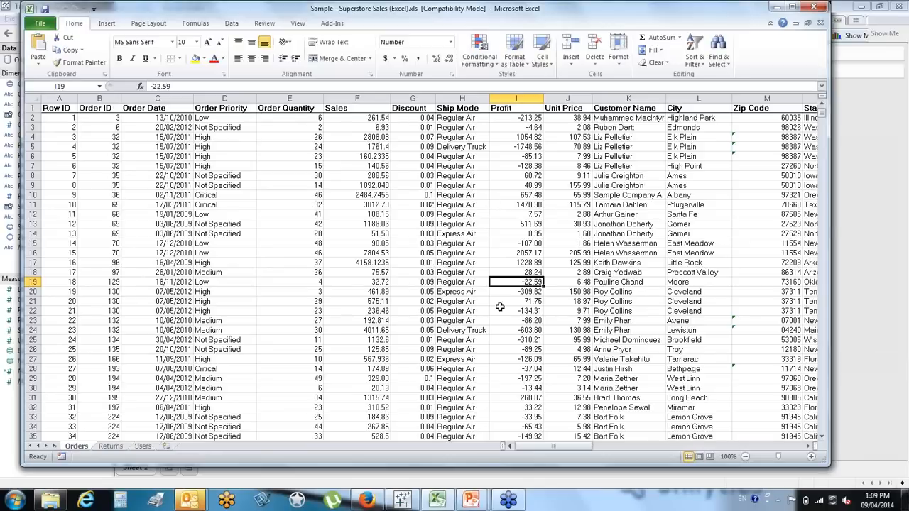
pyautogui.moveTo(534, 446)
pyautogui.mouseDown()
pyautogui.moveTo(748, 448)
pyautogui.moveTo(534, 446)
pyautogui.mouseUp()
pyautogui.moveTo(823, 118); pyautogui.dragTo(815, 431)
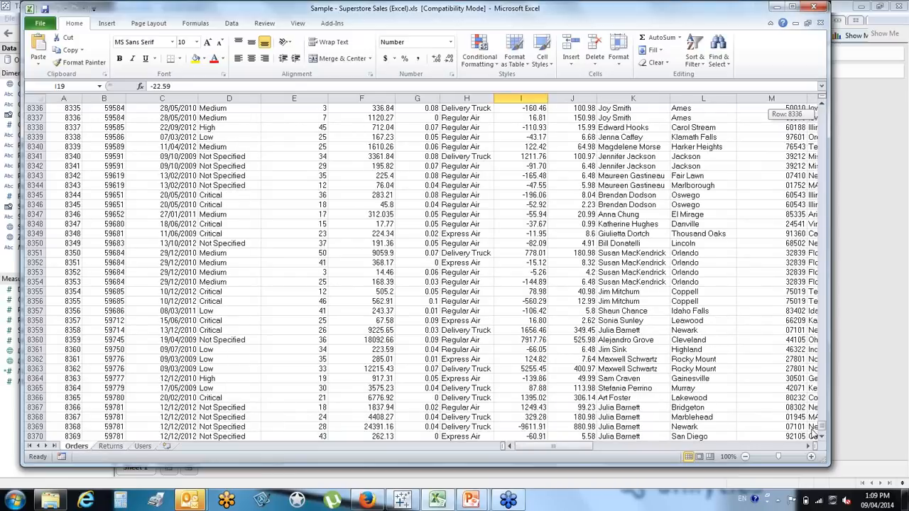
pyautogui.hotkey('alt', 'Tab')
pyautogui.hotkey('alt', 'Tab')
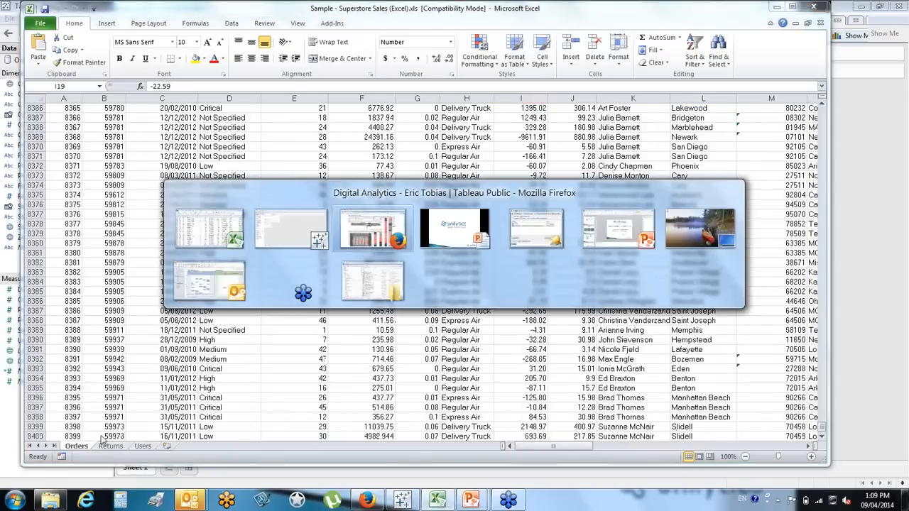
pyautogui.hotkey('alt', 'shift', 'Tab')
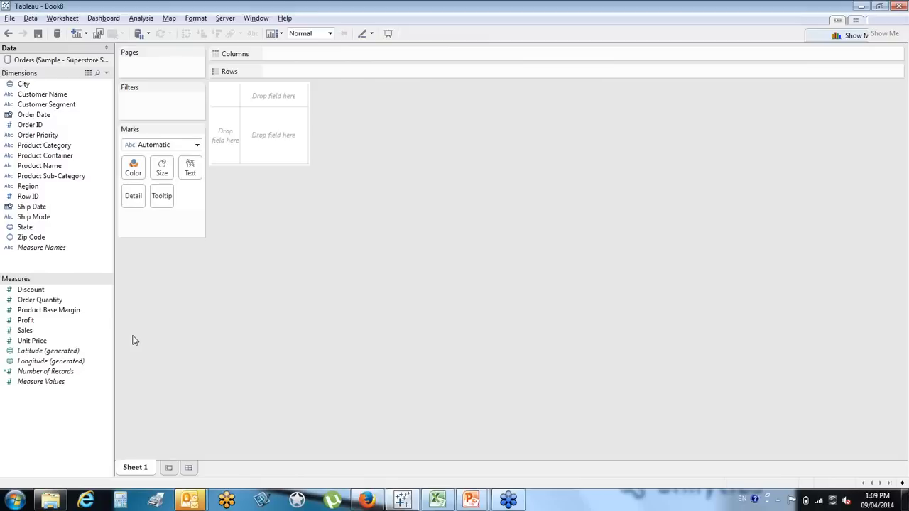
# Enlarge the Dimensions list in the data pane and try moving Discount into the dimensions and Order Date into the measures.
pyautogui.click(93, 332)
pyautogui.moveTo(69, 281); pyautogui.dragTo(67, 314)
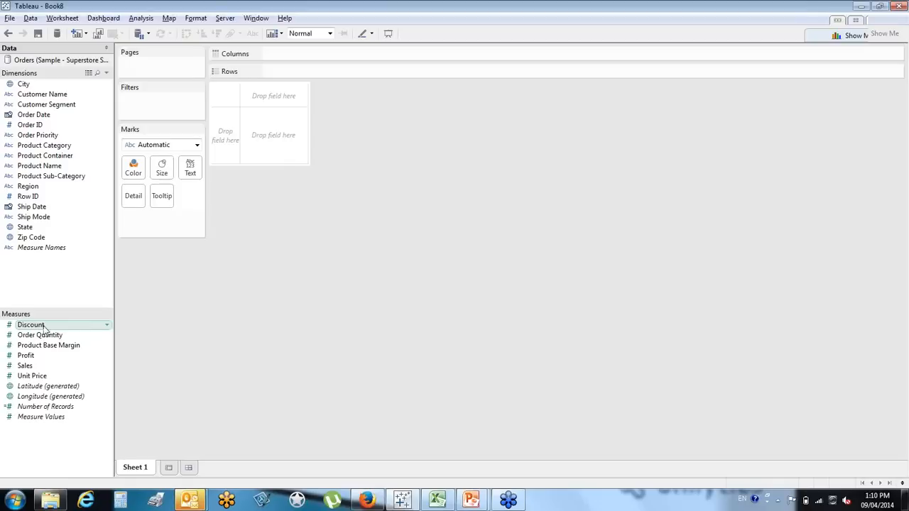
pyautogui.moveTo(44, 328); pyautogui.dragTo(68, 260)
pyautogui.moveTo(30, 117); pyautogui.dragTo(43, 353)
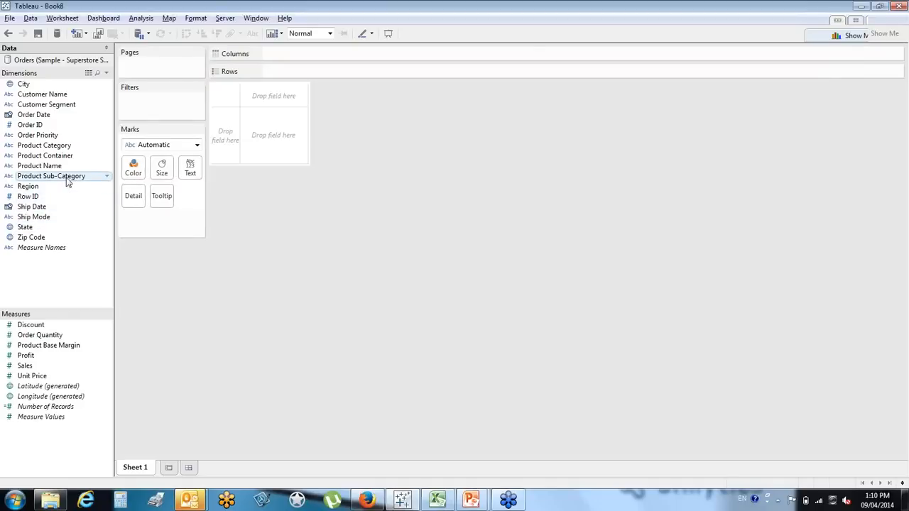
# Create a hierarchy named Products from Product Category and Product Sub-Category, and add Product Container and Product Name below them.
pyautogui.moveTo(67, 182); pyautogui.dragTo(73, 149)
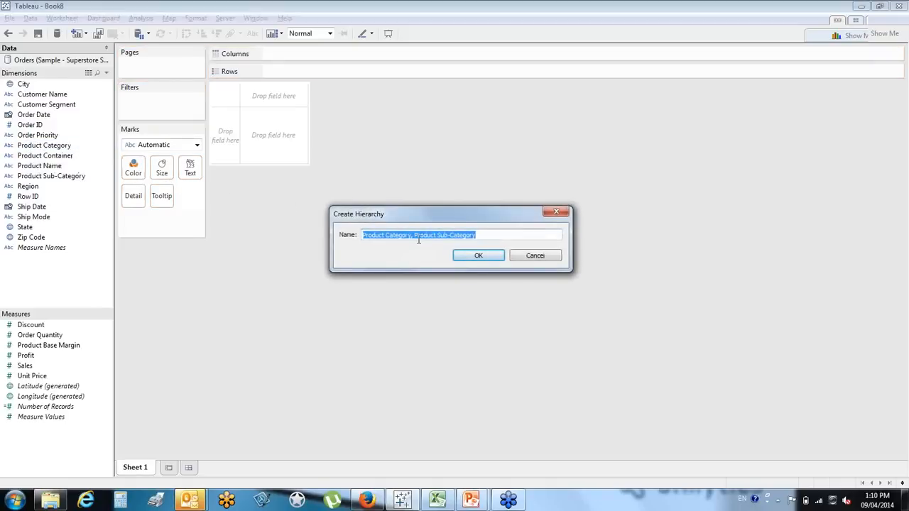
pyautogui.write('Products')
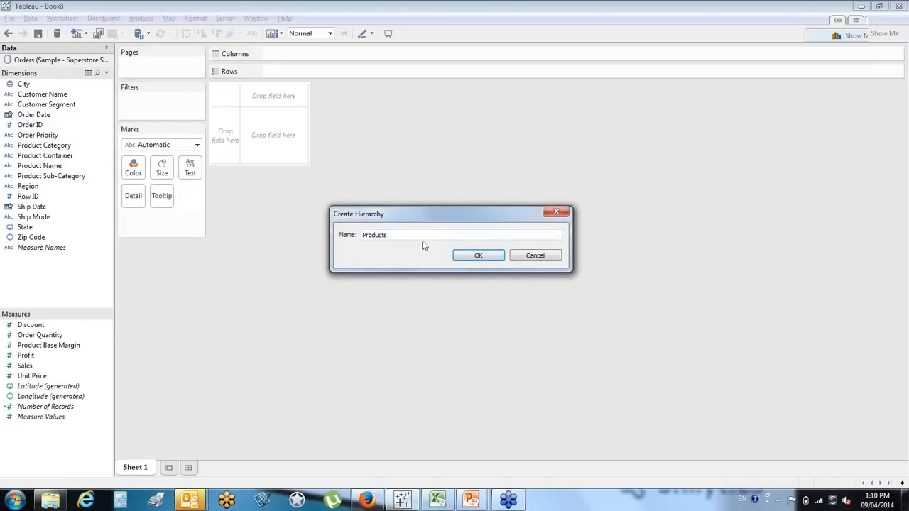
pyautogui.click(476, 256)
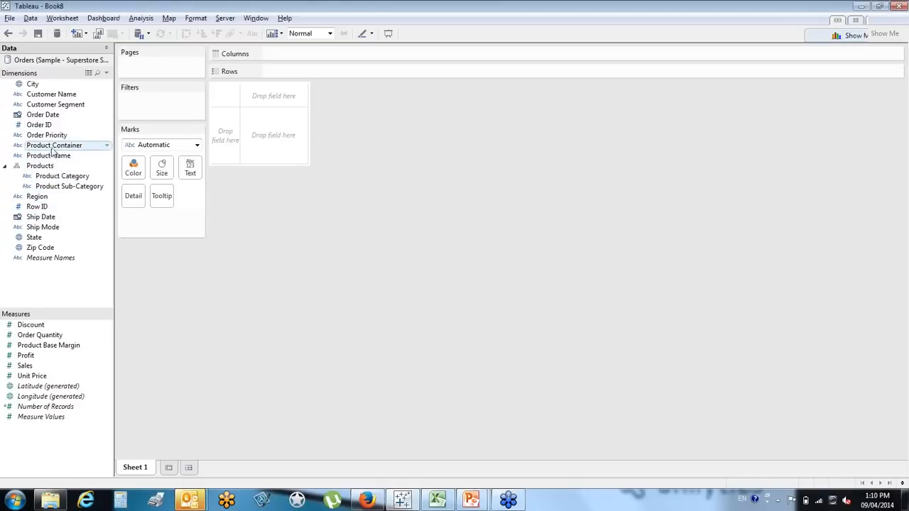
pyautogui.moveTo(58, 186)
pyautogui.mouseDown()
pyautogui.moveTo(56, 201)
pyautogui.moveTo(58, 193)
pyautogui.mouseUp()
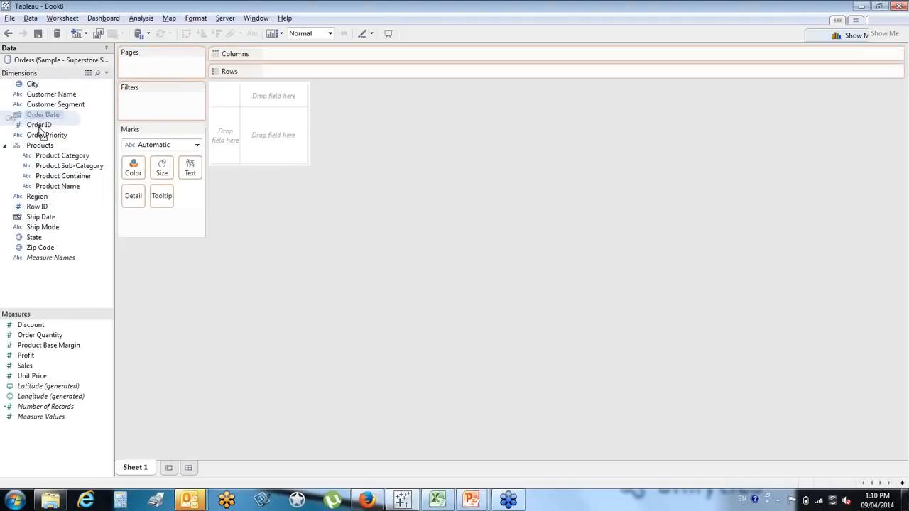
# Create a hierarchy named Location from State and City, and add Zip Code as its lowest level.
pyautogui.moveTo(50, 242); pyautogui.dragTo(51, 242)
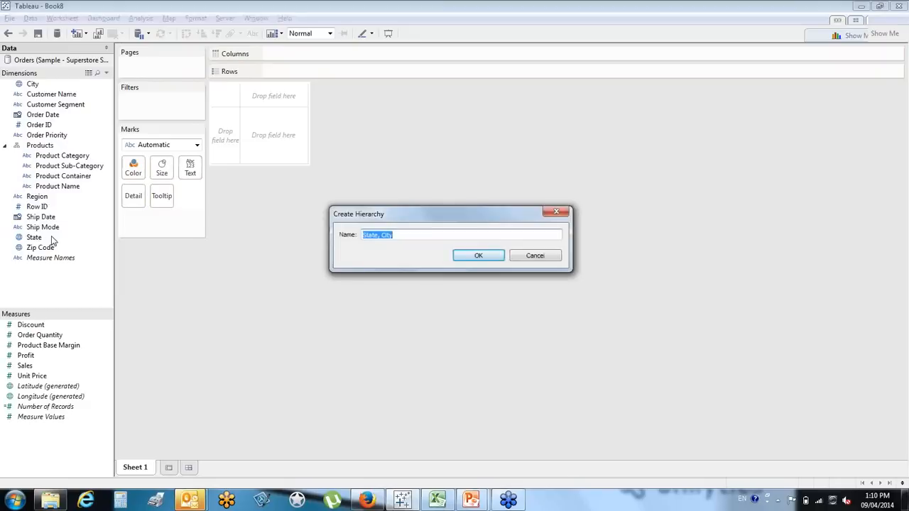
pyautogui.write('Location')
pyautogui.click(473, 257)
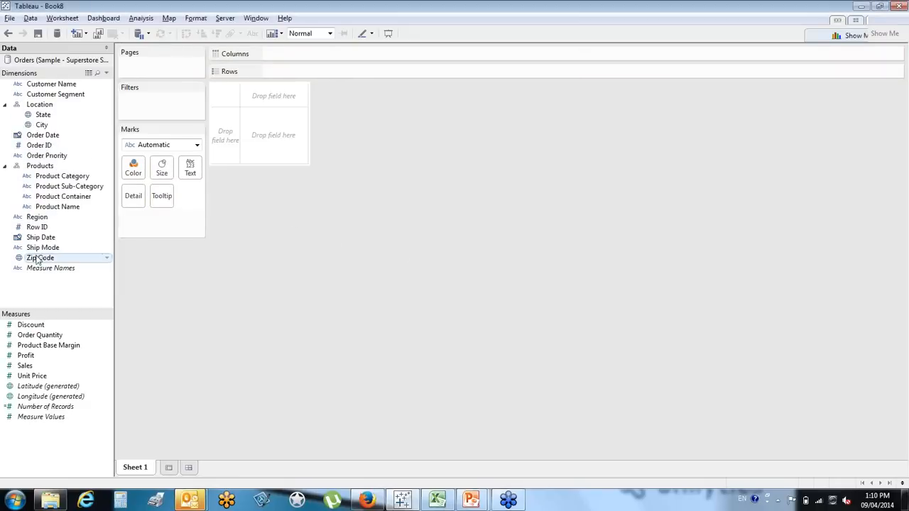
pyautogui.moveTo(40, 259); pyautogui.dragTo(59, 132)
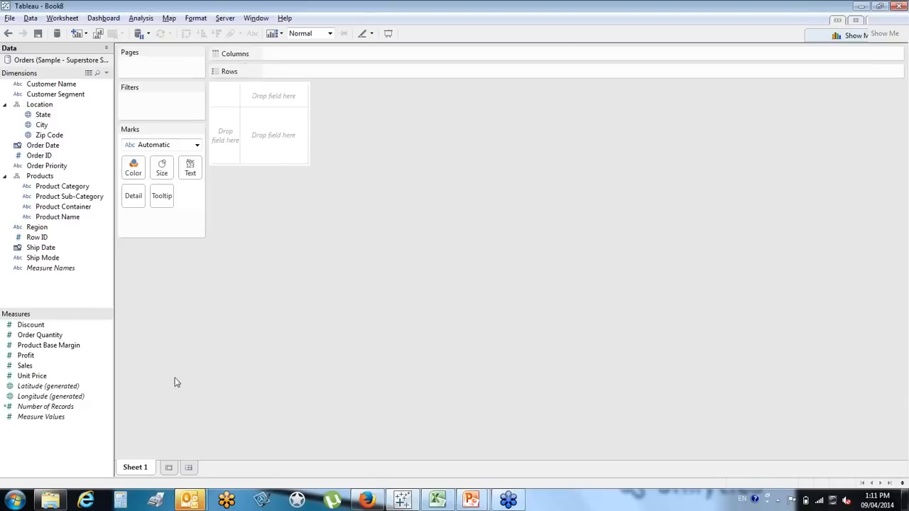
# Build a vertical bar chart of Sales by Product Category, with Sales in rows and the category in columns.
pyautogui.click(47, 366)
pyautogui.moveTo(65, 367); pyautogui.dragTo(332, 76)
pyautogui.moveTo(256, 135)
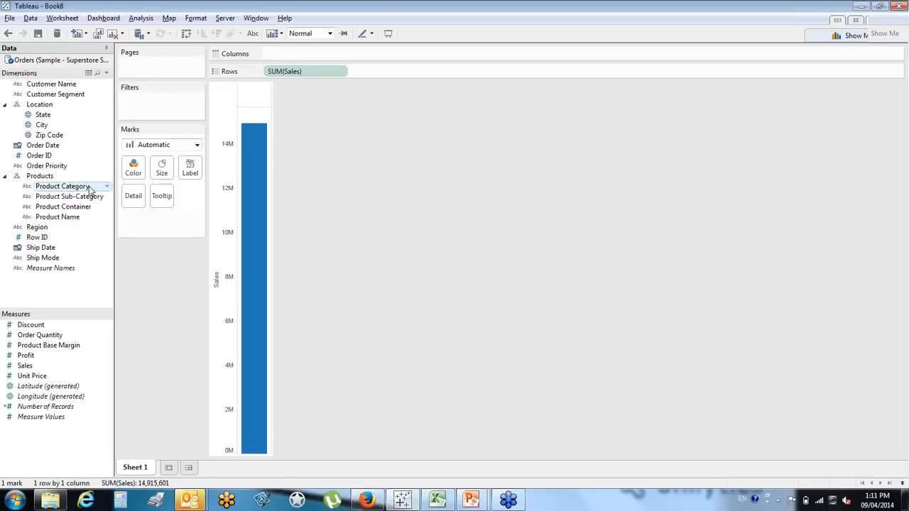
pyautogui.moveTo(90, 189); pyautogui.dragTo(60, 138)
pyautogui.moveTo(256, 227)
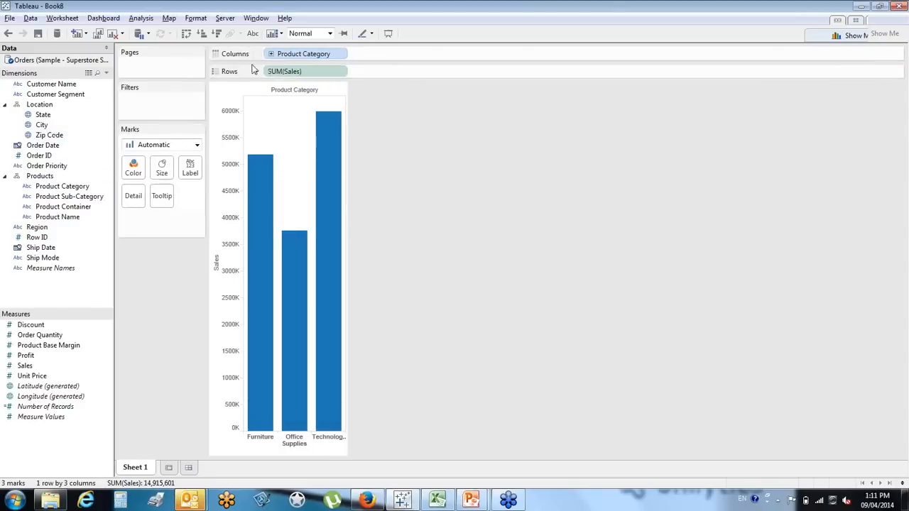
# Expand the product hierarchy in the columns down to Product Name, and collapse it back to the Product Sub-Category level.
pyautogui.moveTo(271, 57); pyautogui.dragTo(270, 59)
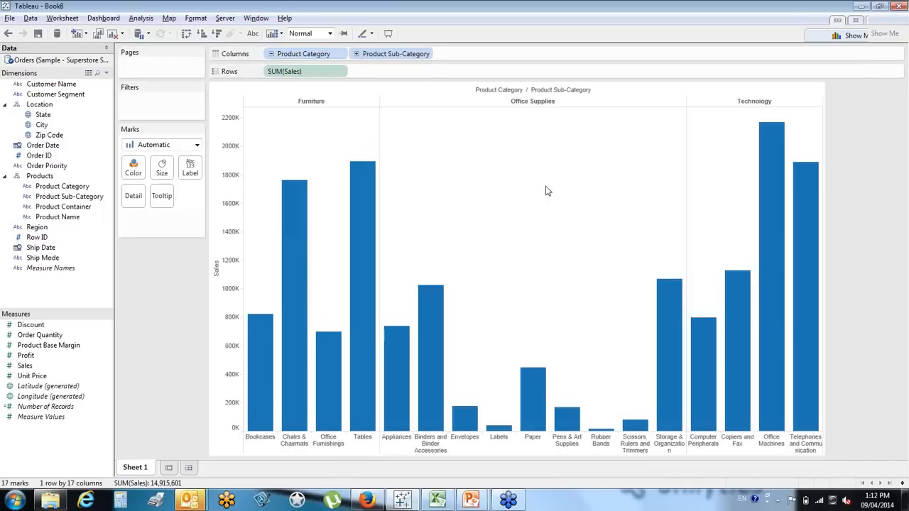
pyautogui.click(357, 56)
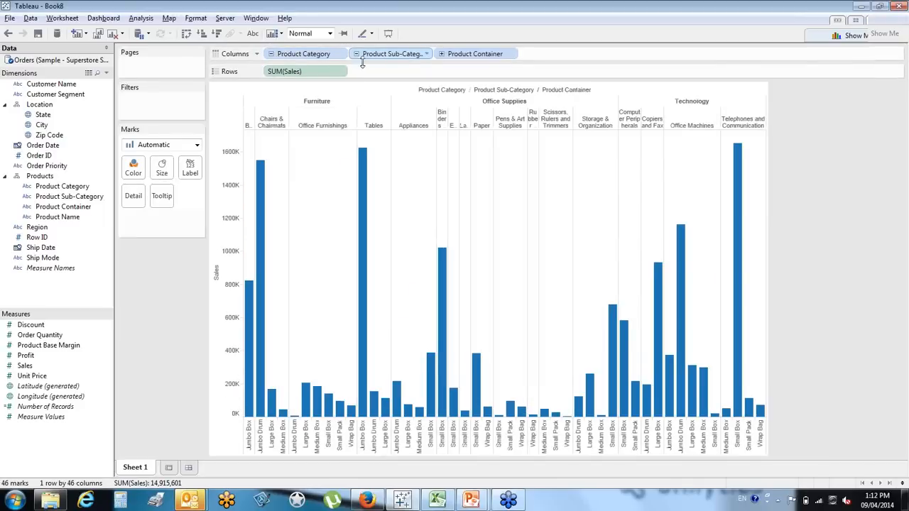
pyautogui.click(441, 55)
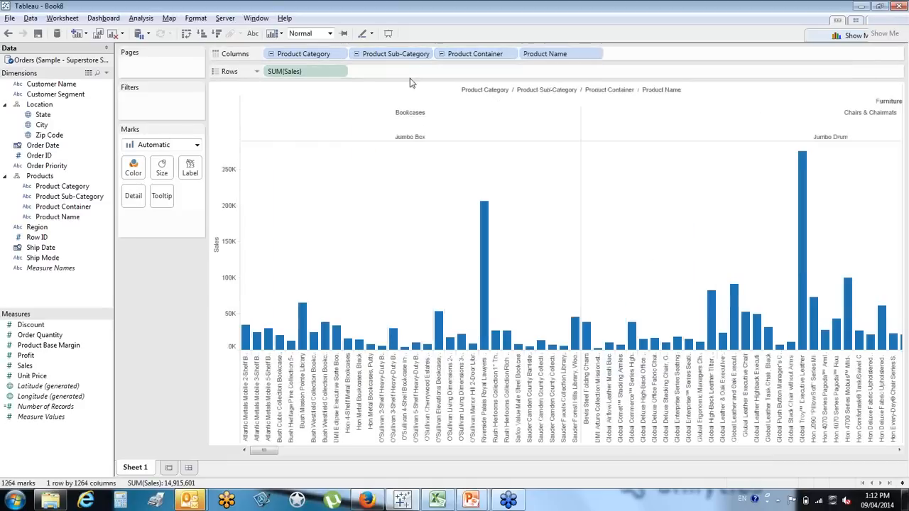
pyautogui.click(357, 54)
pyautogui.moveTo(352, 162)
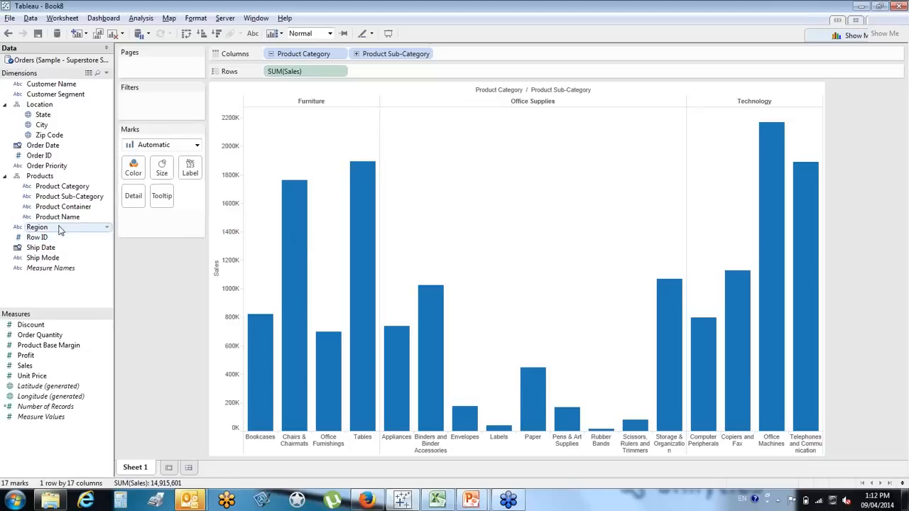
# Color the sales bars by Region and undo that coloring.
pyautogui.moveTo(60, 228); pyautogui.dragTo(134, 176)
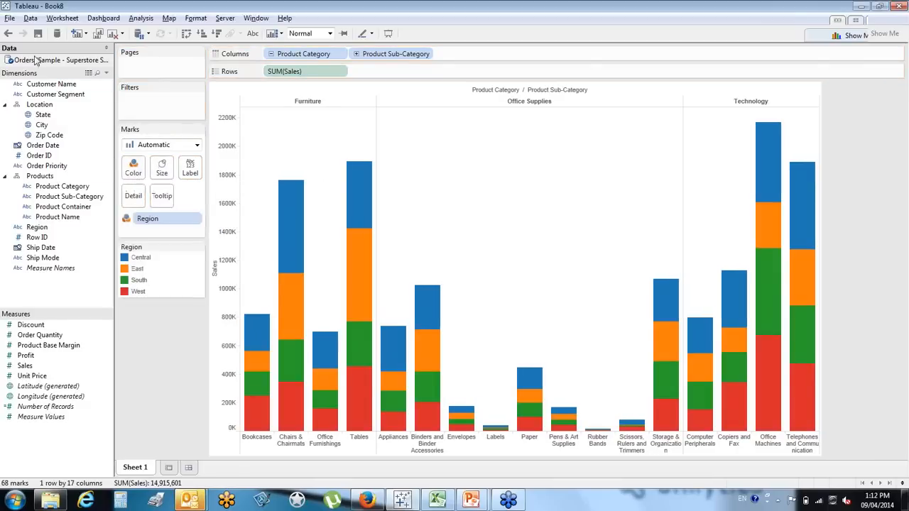
pyautogui.click(8, 33)
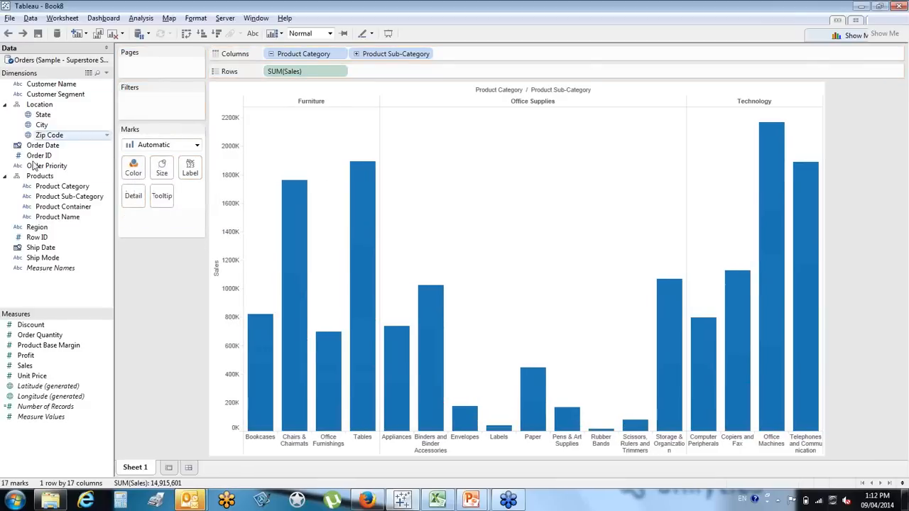
# Split the bar chart into one row per Region, placed before Sales, and color the bars by Profit.
pyautogui.moveTo(43, 228); pyautogui.dragTo(399, 75)
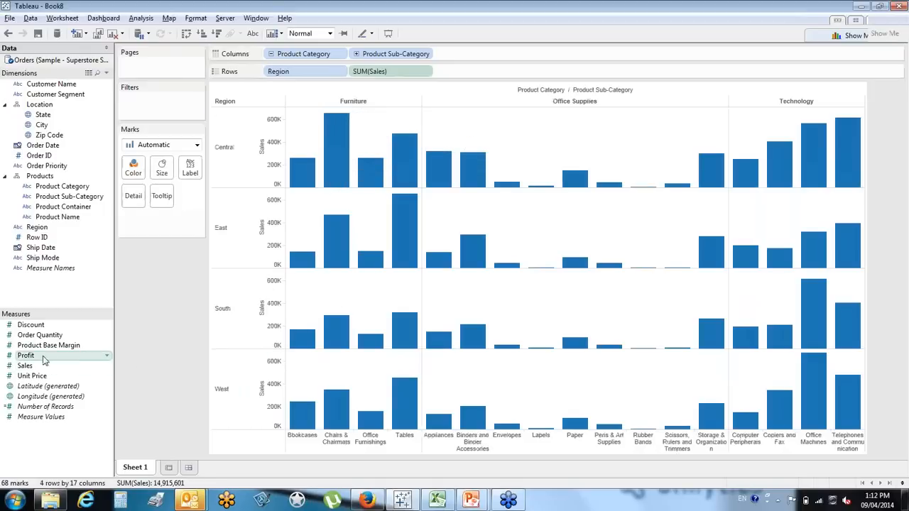
pyautogui.moveTo(44, 360); pyautogui.dragTo(349, 294)
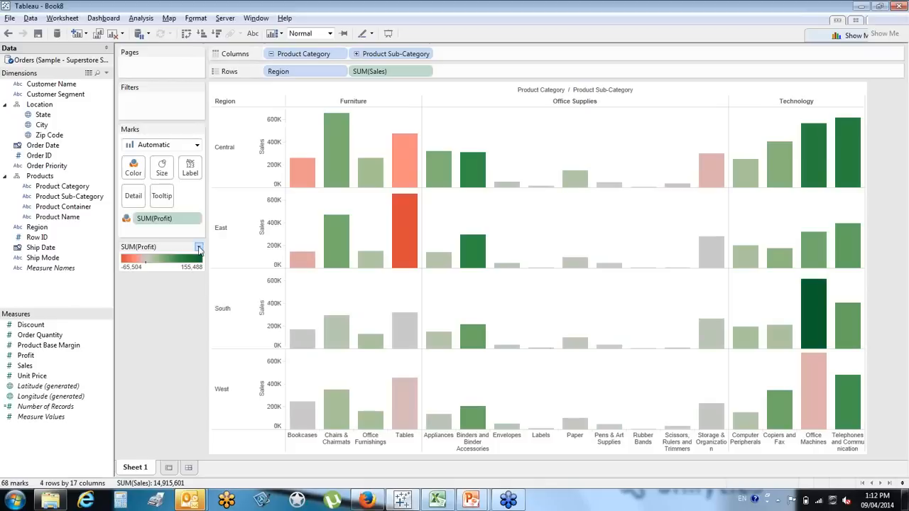
# Recolor the Profit legend with the Orange-Blue Diverging palette, using stepped color in 6 steps.
pyautogui.click(199, 248)
pyautogui.click(194, 259)
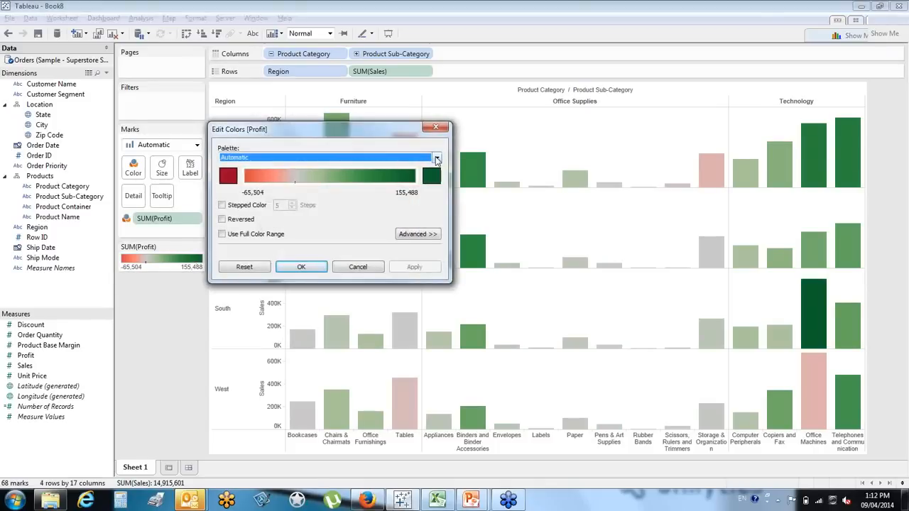
pyautogui.click(432, 158)
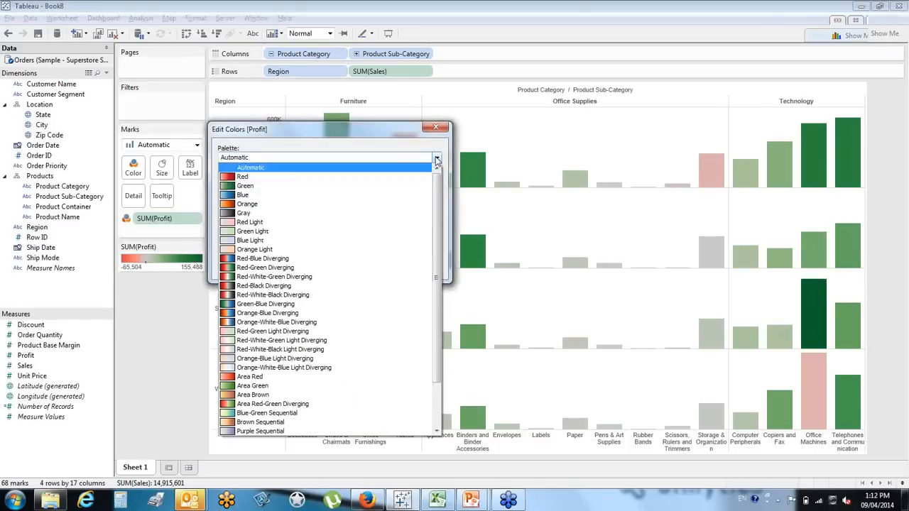
pyautogui.click(275, 313)
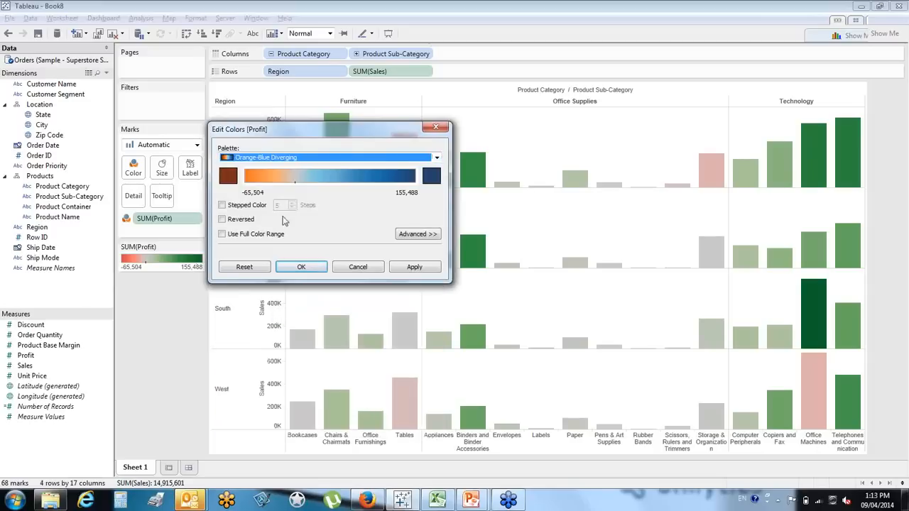
pyautogui.click(222, 206)
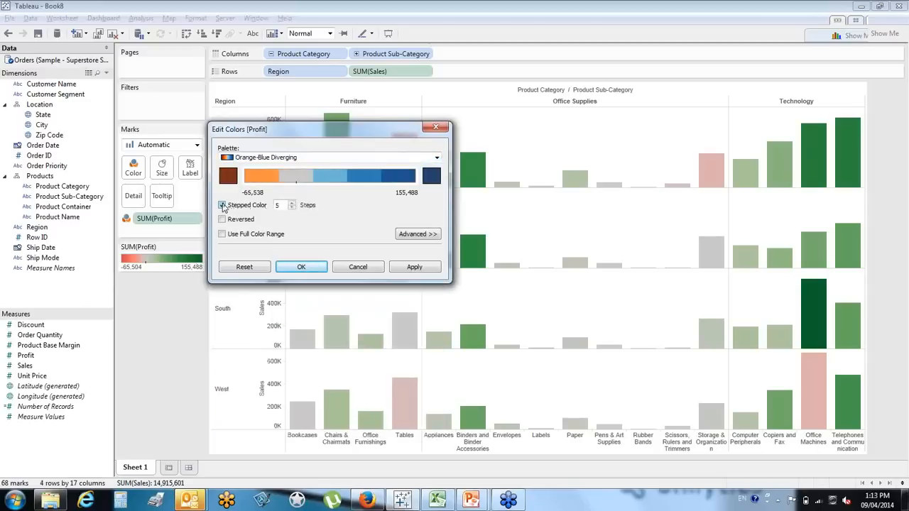
pyautogui.click(292, 203)
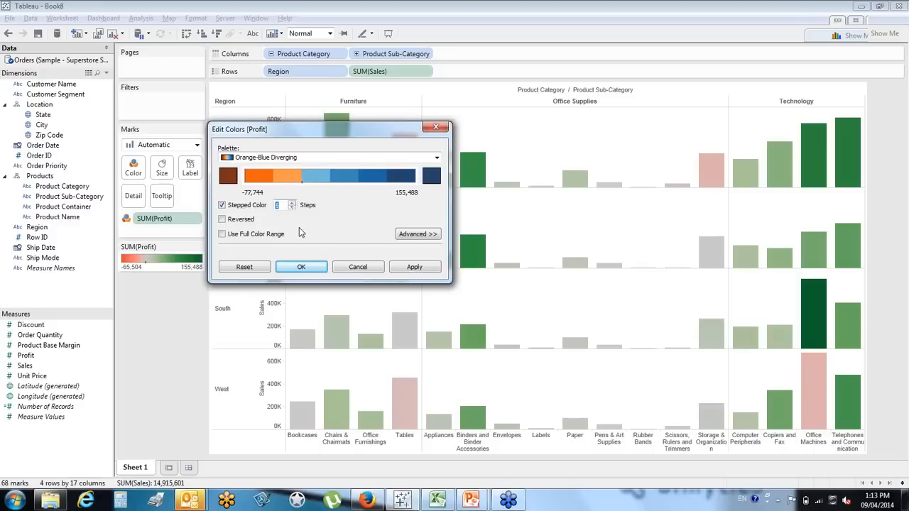
pyautogui.click(304, 268)
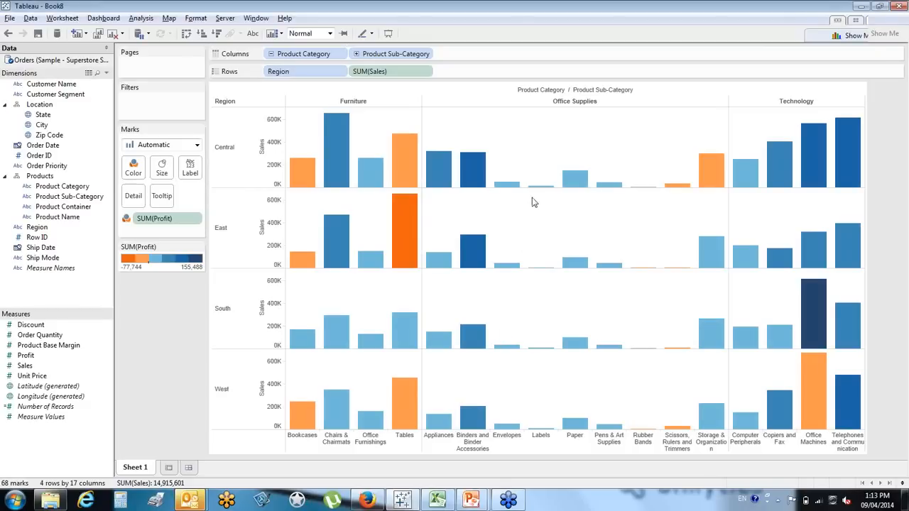
# Group the Envelopes, Labels, Paper, Pens & Art Supplies, Rubber Bands, and Scissors, Rulers and Trimmers sub-categories into one member.
pyautogui.moveTo(508, 188)
pyautogui.click(509, 441)
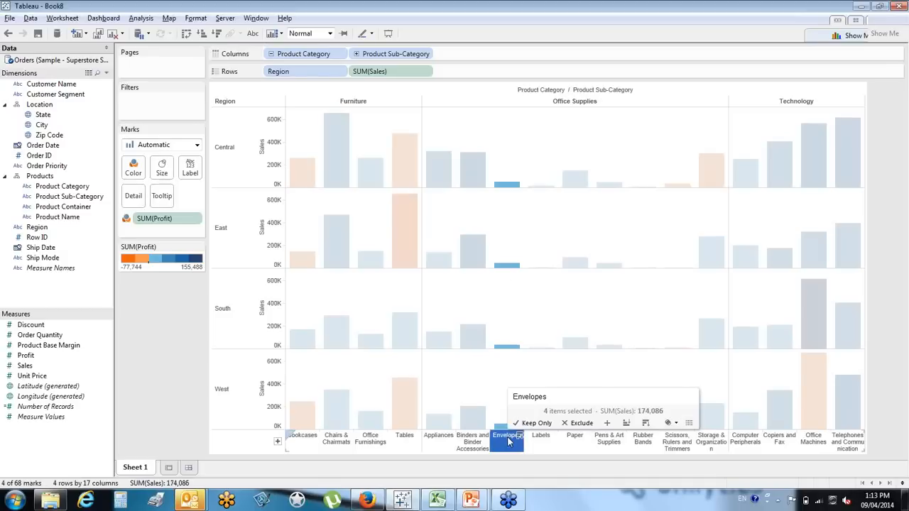
pyautogui.keyDown('ctrl'); pyautogui.click(541, 440); pyautogui.keyUp('ctrl')
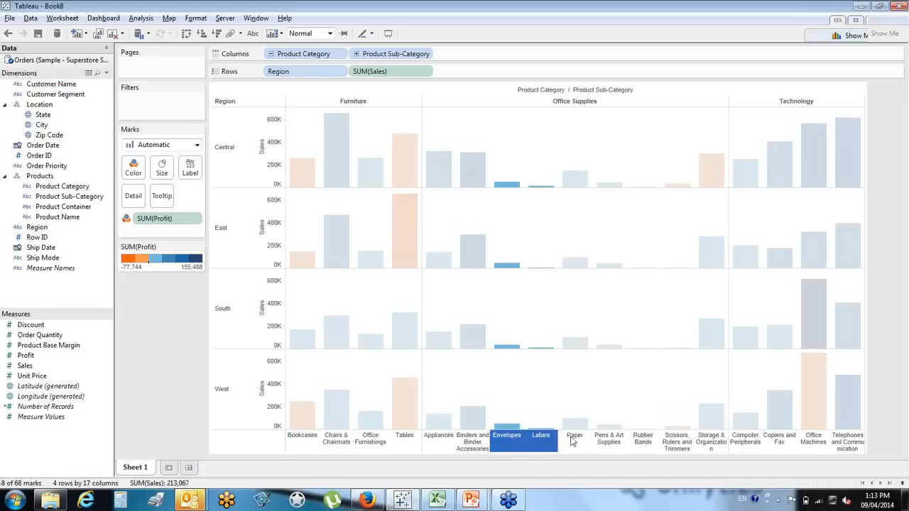
pyautogui.keyDown('ctrl'); pyautogui.click(606, 442); pyautogui.keyUp('ctrl')
pyautogui.keyDown('ctrl'); pyautogui.click(642, 441); pyautogui.keyUp('ctrl')
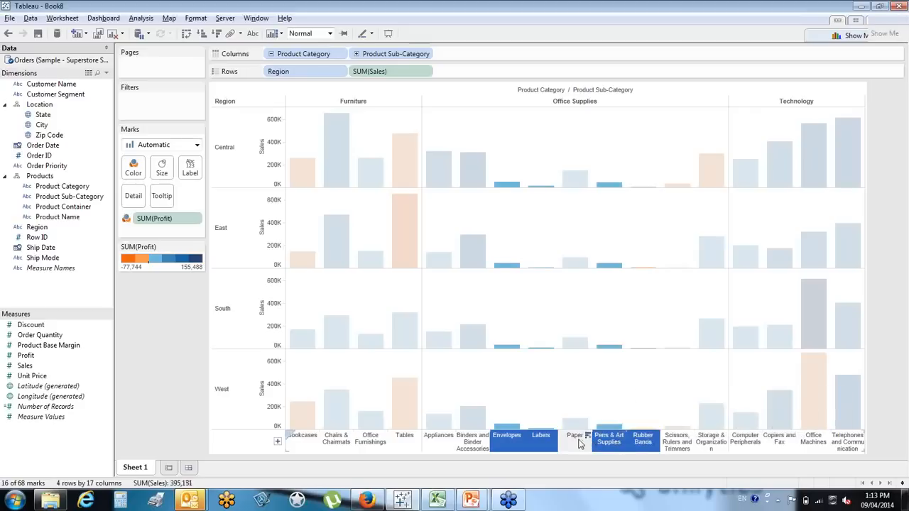
pyautogui.keyDown('ctrl'); pyautogui.click(575, 437); pyautogui.keyUp('ctrl')
pyautogui.keyDown('ctrl'); pyautogui.click(680, 447); pyautogui.keyUp('ctrl')
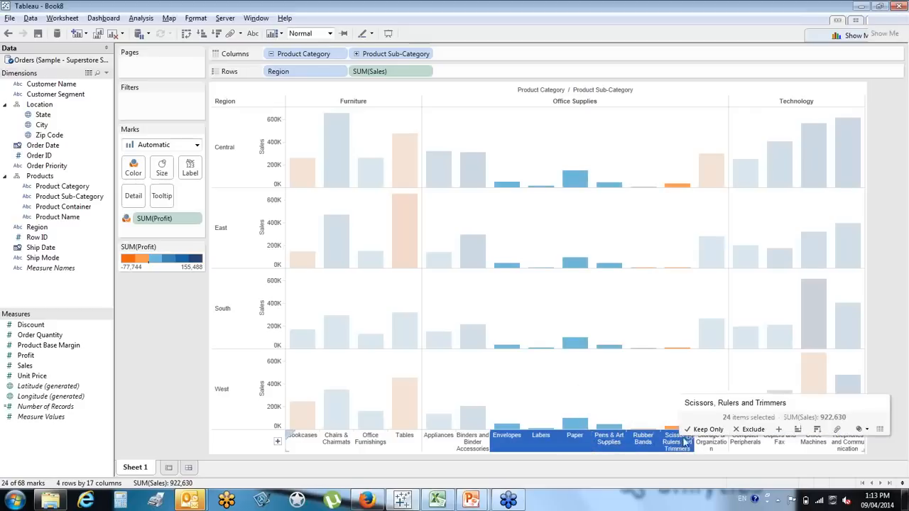
pyautogui.click(838, 431)
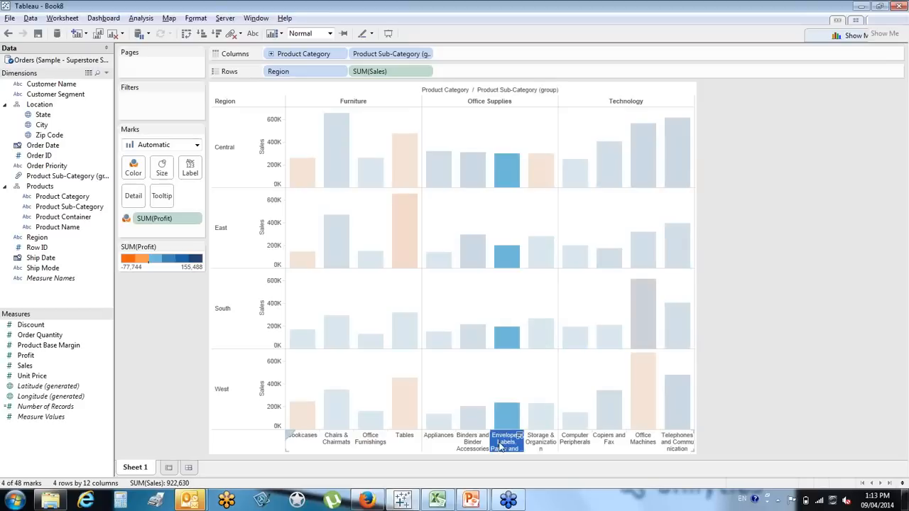
# Rename the grouped office supplies sub-category as Small Items and clear the mark selection.
pyautogui.rightClick(500, 446)
pyautogui.click(536, 488)
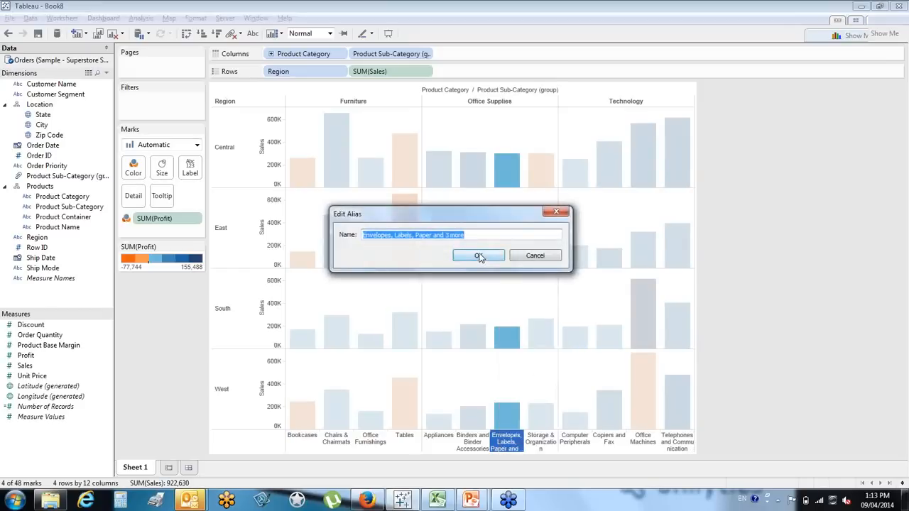
pyautogui.write('Small')
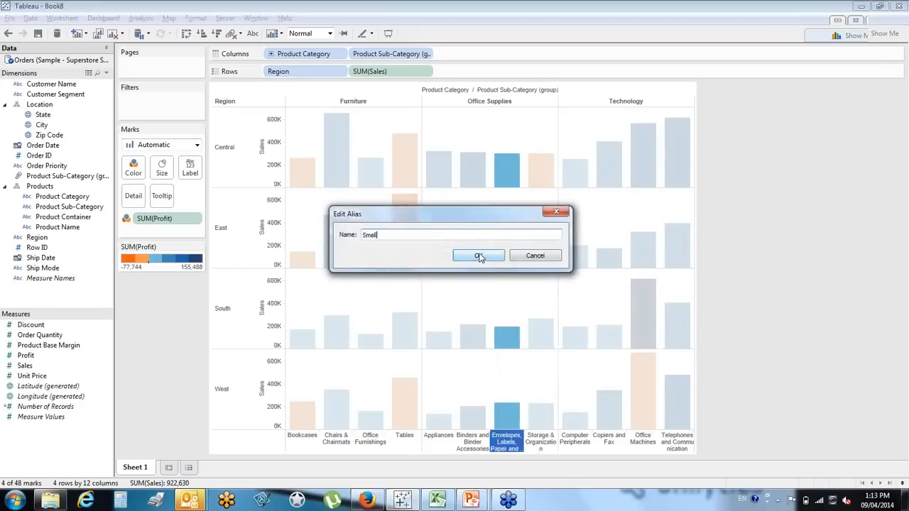
pyautogui.write('Items')
pyautogui.click(471, 255)
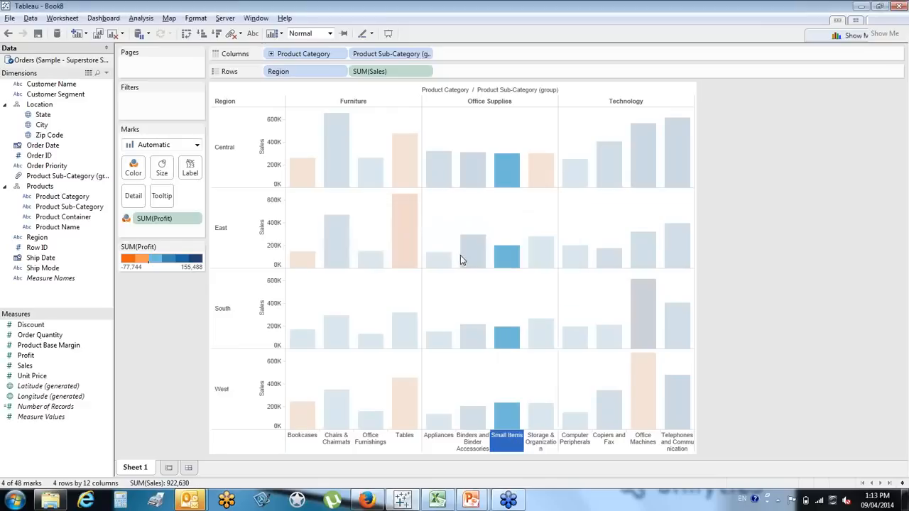
pyautogui.click(477, 297)
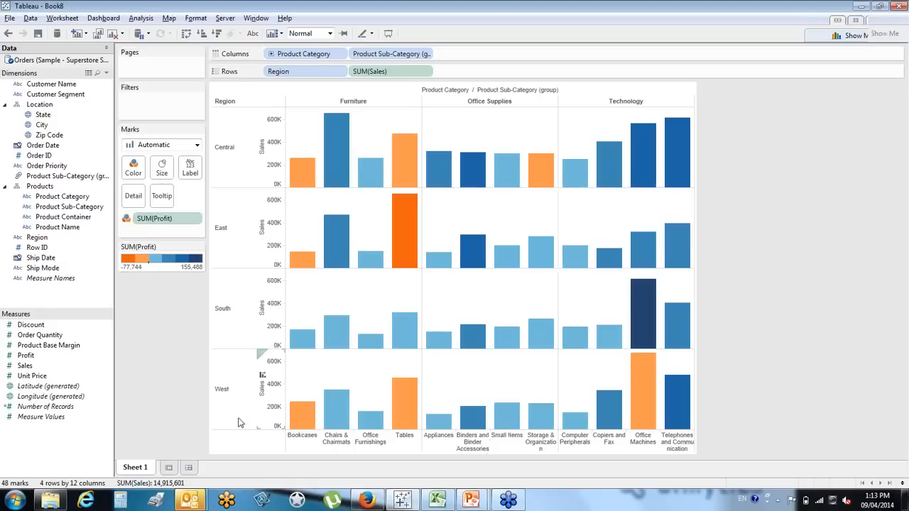
# Rename the Sheet 1 worksheet as Prod1.
pyautogui.doubleClick(138, 468)
pyautogui.write('Prod')
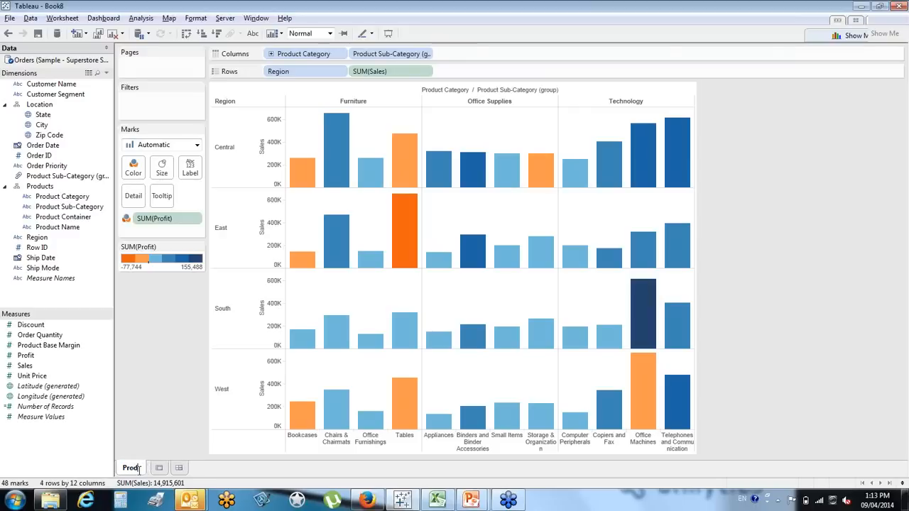
pyautogui.write('1')
pyautogui.press('Return')
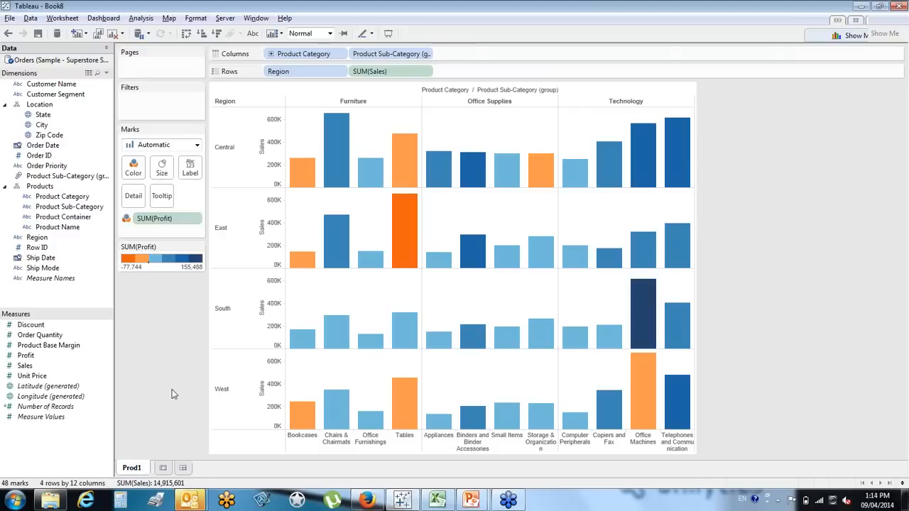
# Add a new worksheet and plot total Sales in rows against total Profit in columns.
pyautogui.click(163, 468)
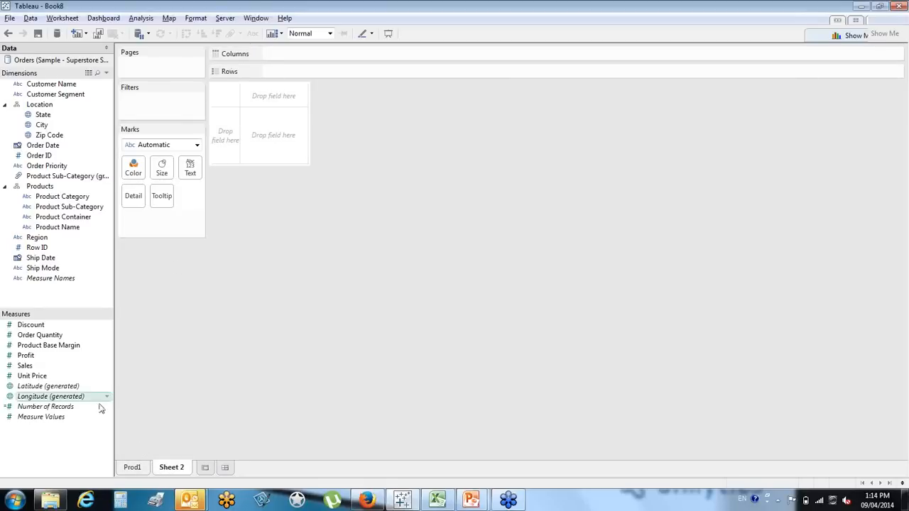
pyautogui.doubleClick(51, 367)
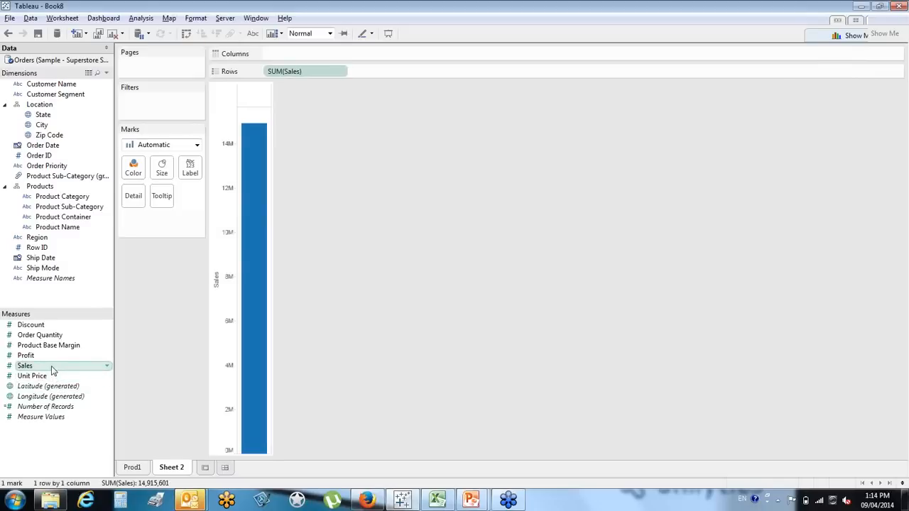
pyautogui.moveTo(235, 277)
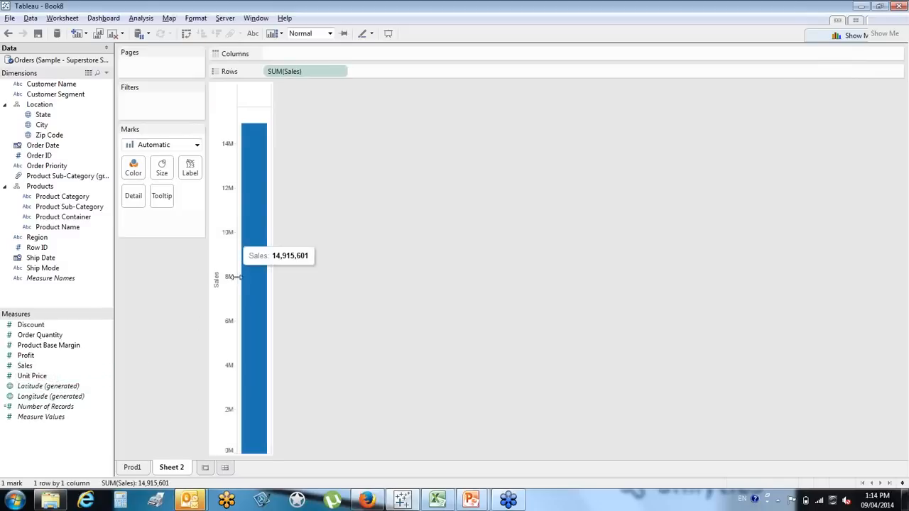
pyautogui.doubleClick(32, 358)
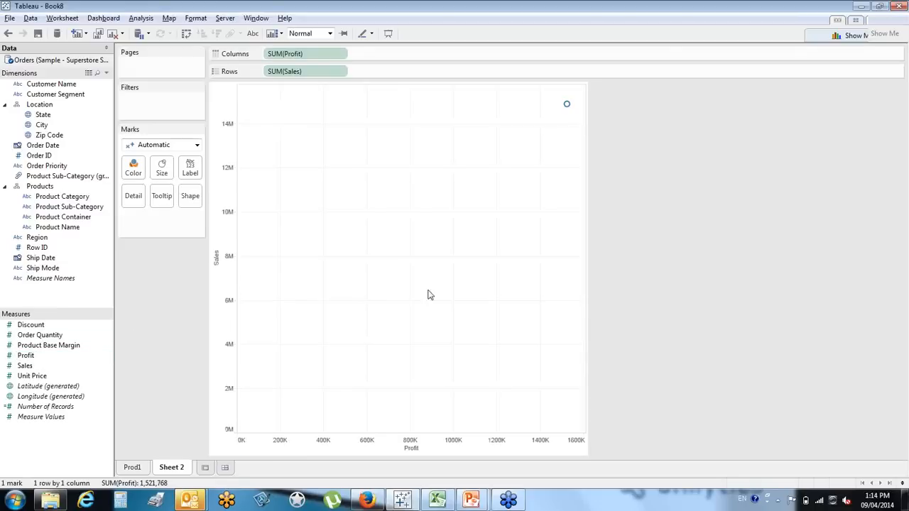
# Show Sales and Profit as horizontal bars, and change the chart back to a scatter plot.
pyautogui.click(836, 35)
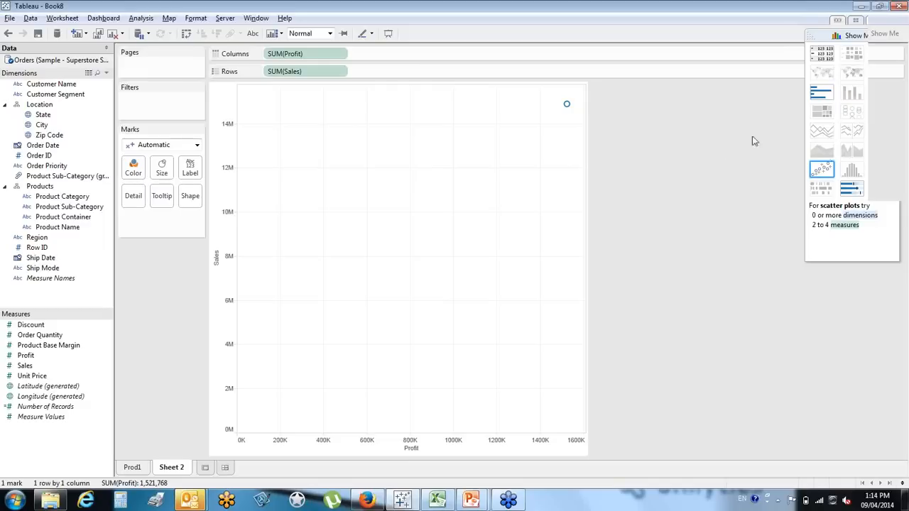
pyautogui.click(820, 93)
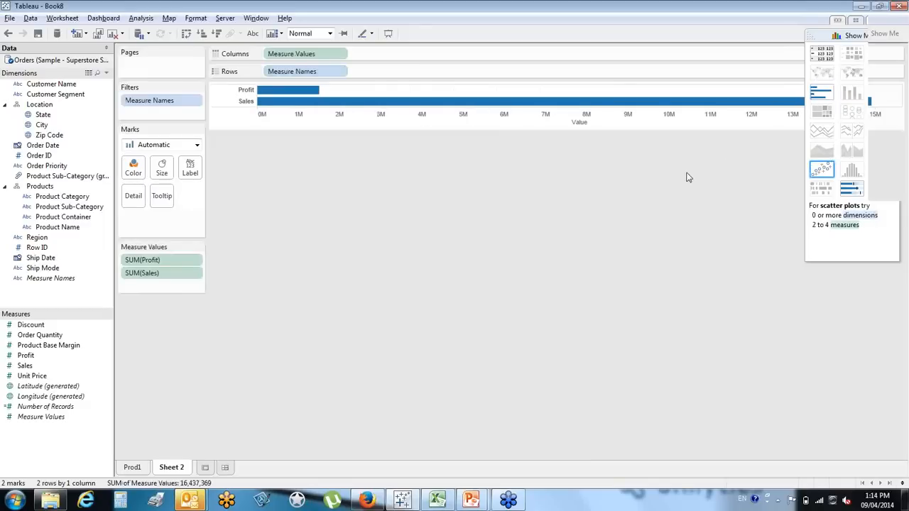
pyautogui.click(821, 170)
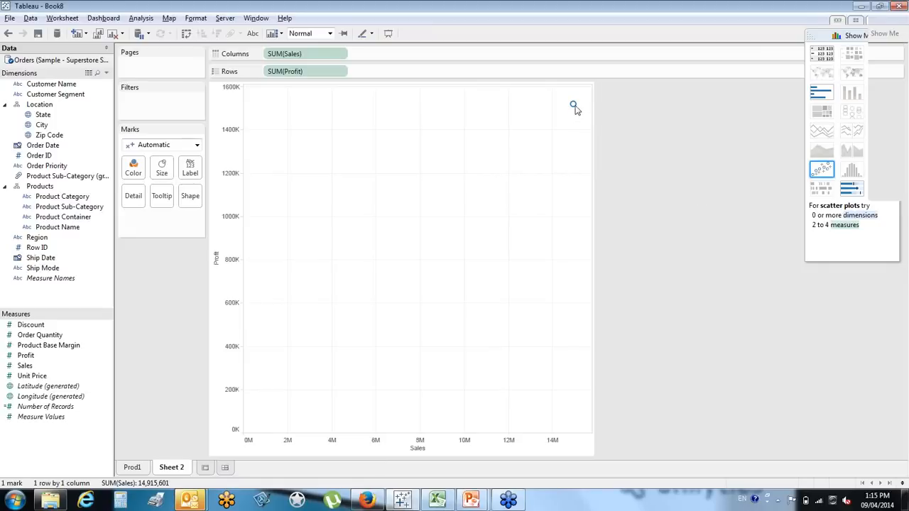
# Break the scatter plot down by Customer Name, and swap the Sales and Profit axes and back again.
pyautogui.moveTo(575, 108)
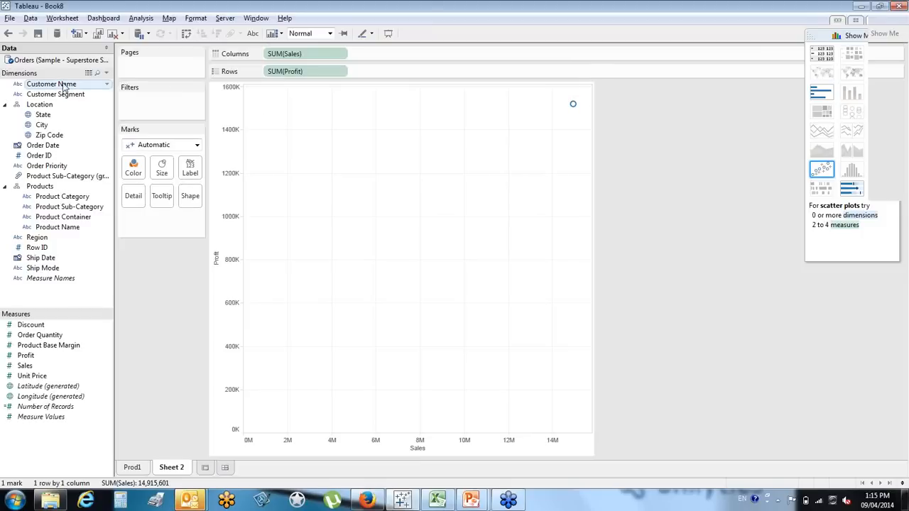
pyautogui.moveTo(64, 85); pyautogui.dragTo(387, 291)
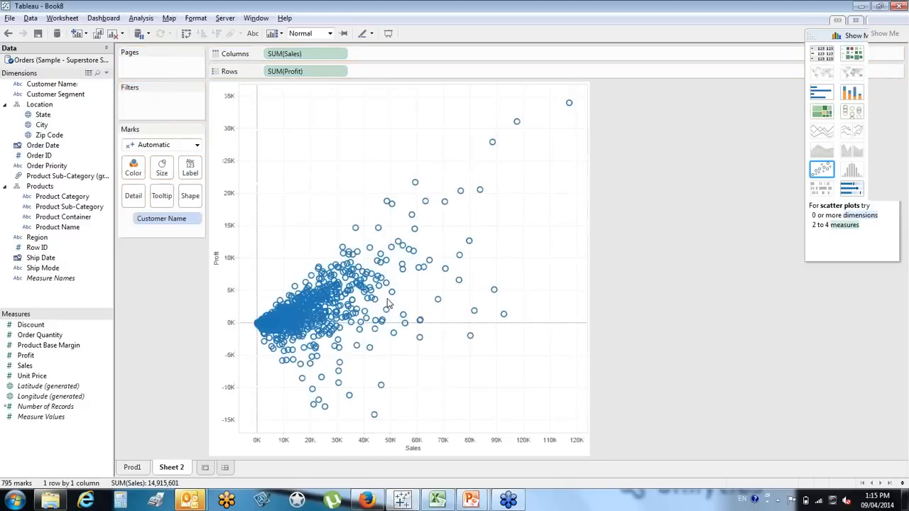
pyautogui.click(188, 34)
pyautogui.click(188, 34)
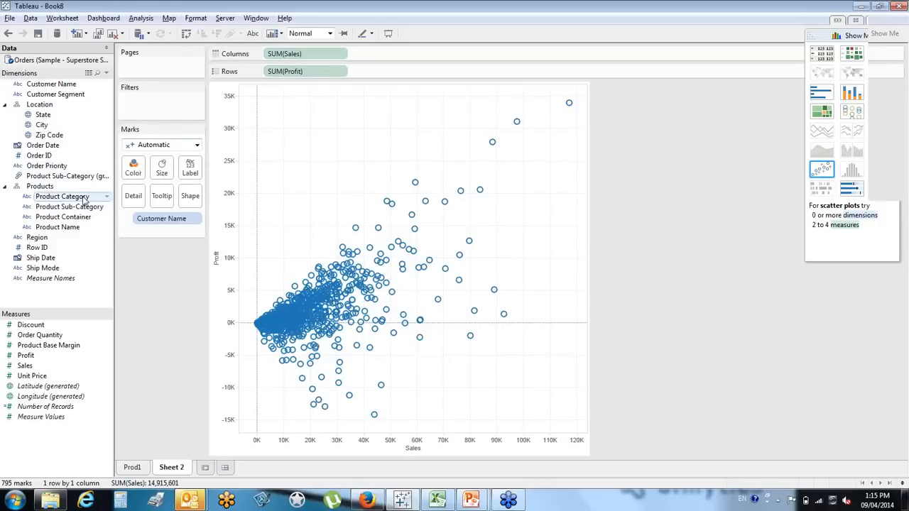
# Color the scatter plot marks by Product Category and display them as filled circles.
pyautogui.moveTo(84, 200); pyautogui.dragTo(134, 171)
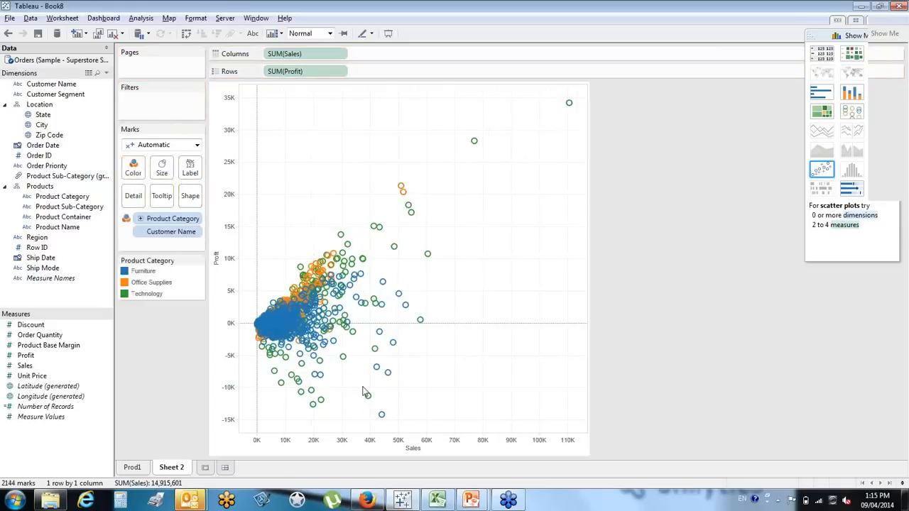
pyautogui.click(150, 147)
pyautogui.click(146, 220)
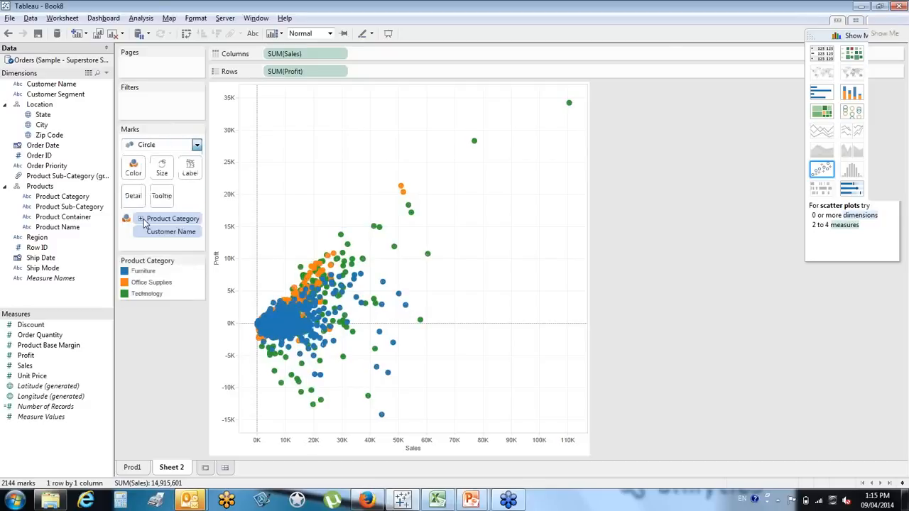
# Set the circles' transparency to 24% and give them a dark border color.
pyautogui.click(132, 168)
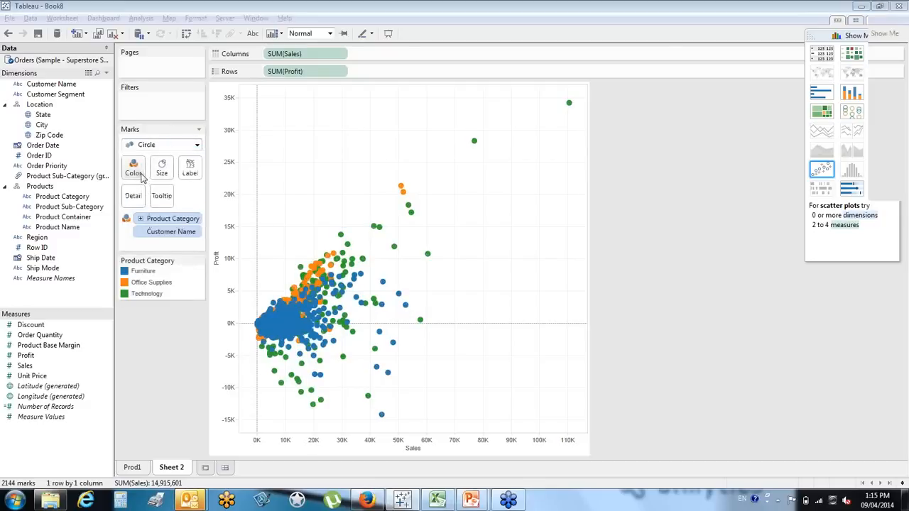
pyautogui.click(151, 230)
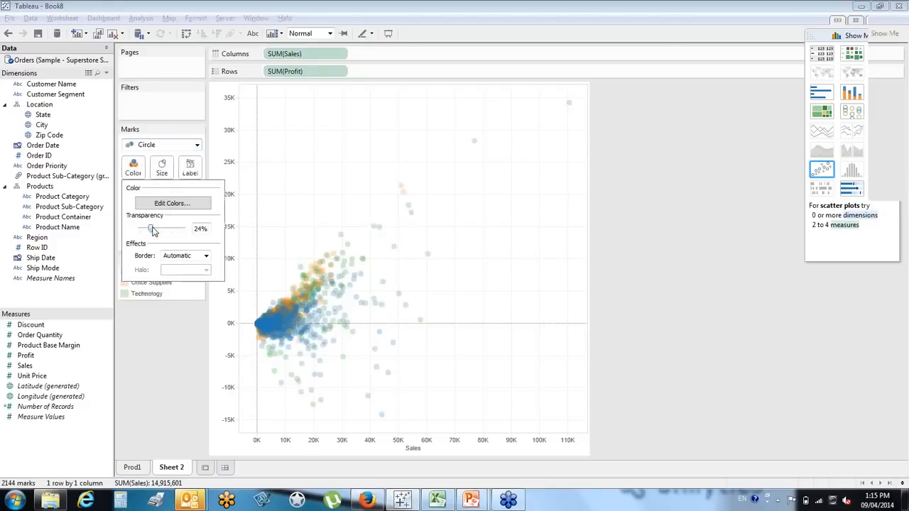
pyautogui.click(171, 259)
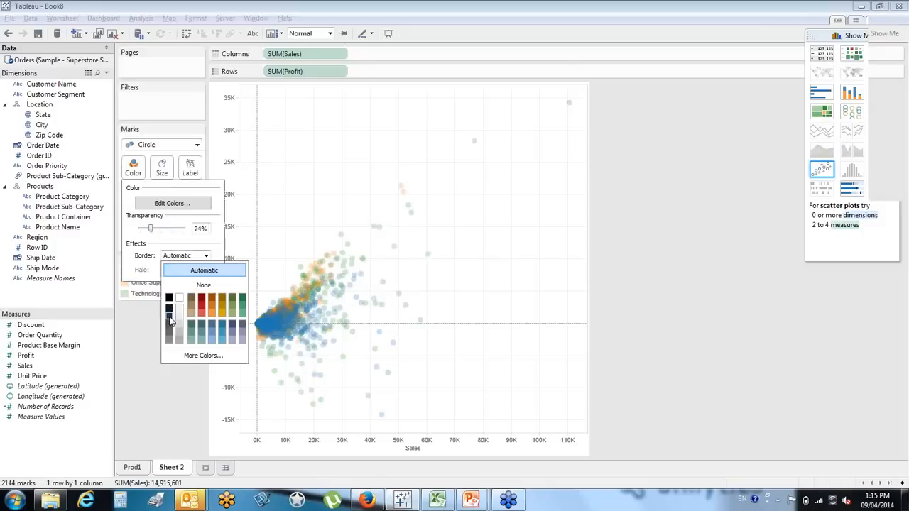
pyautogui.click(170, 317)
pyautogui.click(290, 229)
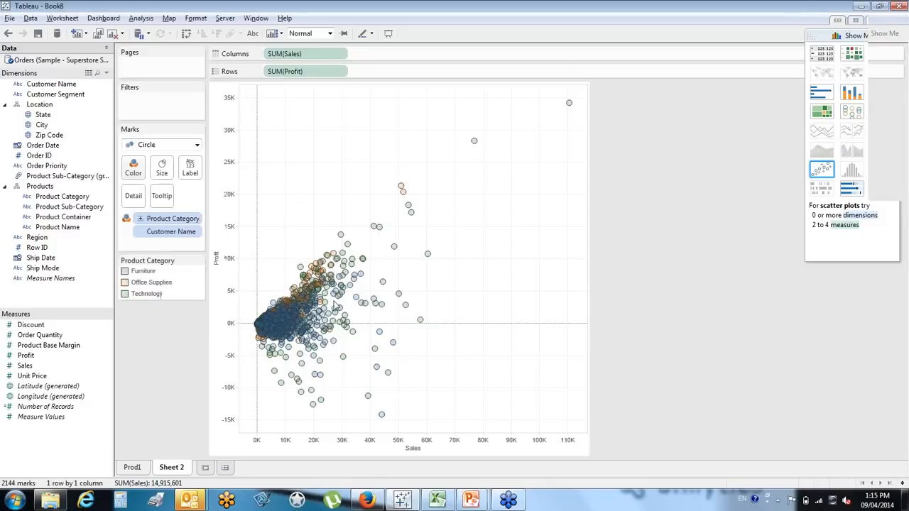
# Select all scatter plot marks with sales above about 37K to view their summary.
pyautogui.moveTo(330, 331)
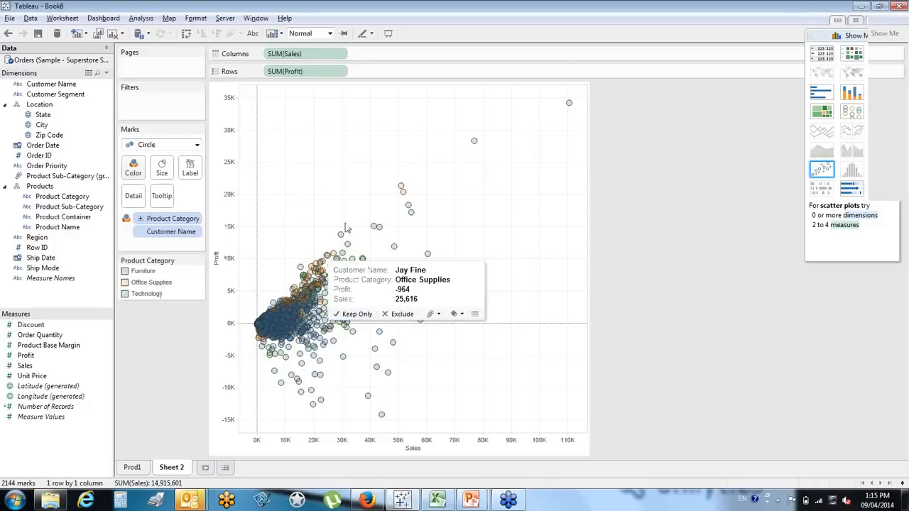
pyautogui.moveTo(366, 90); pyautogui.dragTo(592, 441)
pyautogui.moveTo(405, 304)
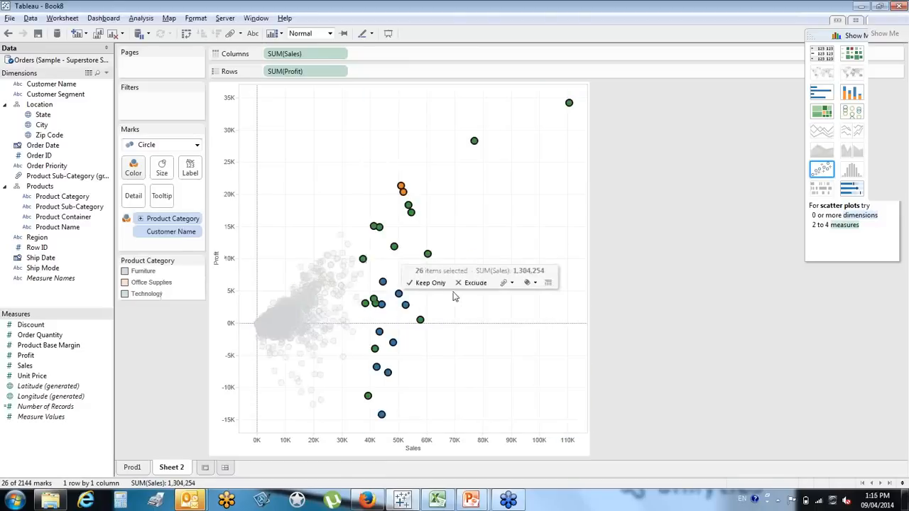
# Exclude the selected high-sales marks from the scatter plot and show trend lines for each Product Category.
pyautogui.press('Delete')
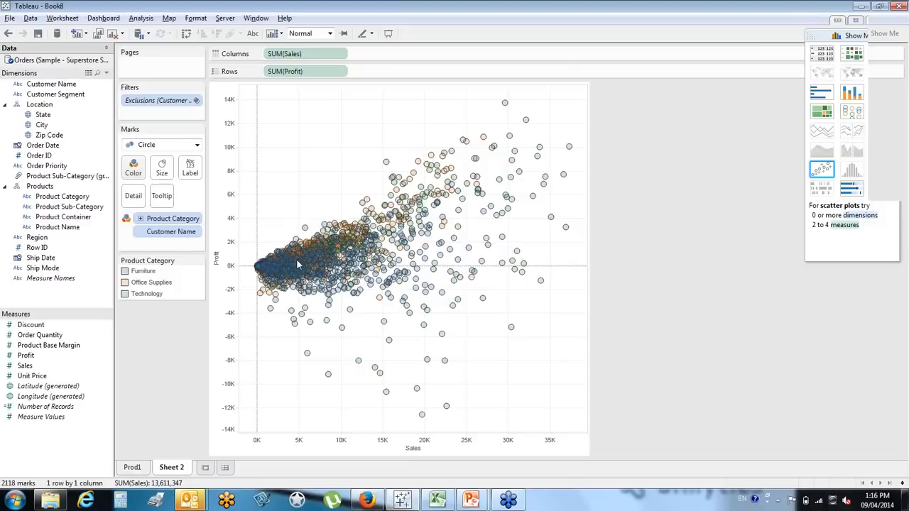
pyautogui.moveTo(299, 260)
pyautogui.rightClick(283, 229)
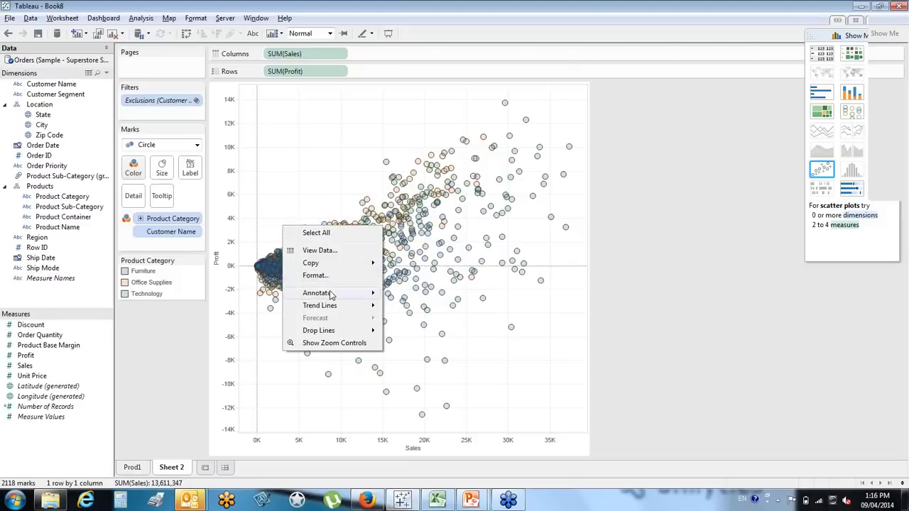
pyautogui.moveTo(336, 307)
pyautogui.click(425, 307)
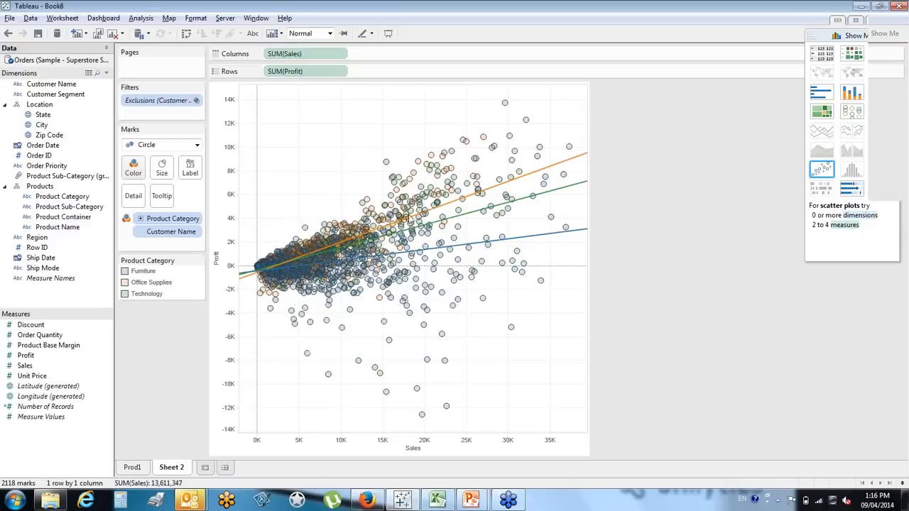
pyautogui.click(151, 283)
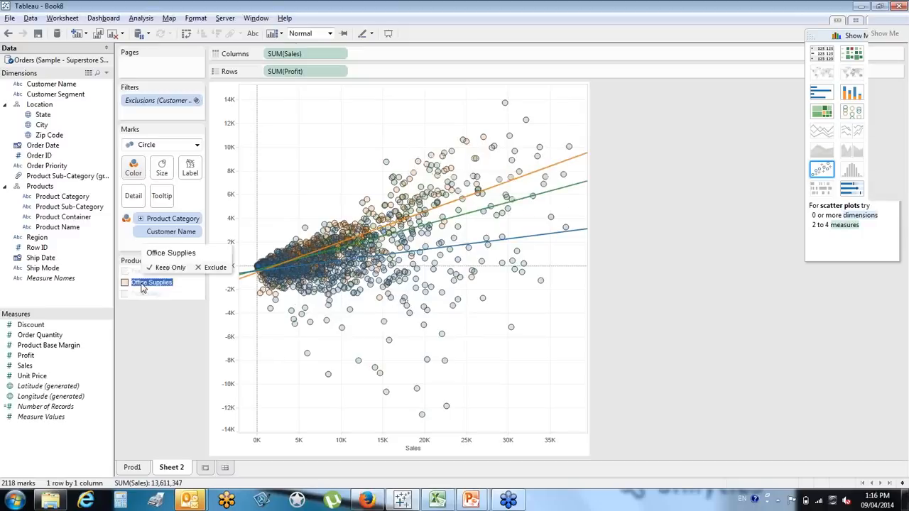
pyautogui.click(142, 284)
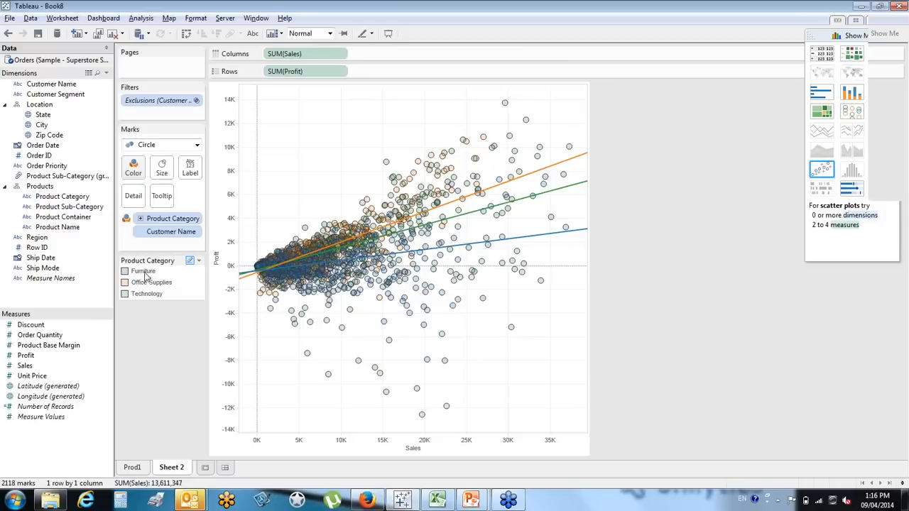
# Add a per-pane reference line at the average of SUM(Profit) to the Profit axis.
pyautogui.rightClick(227, 235)
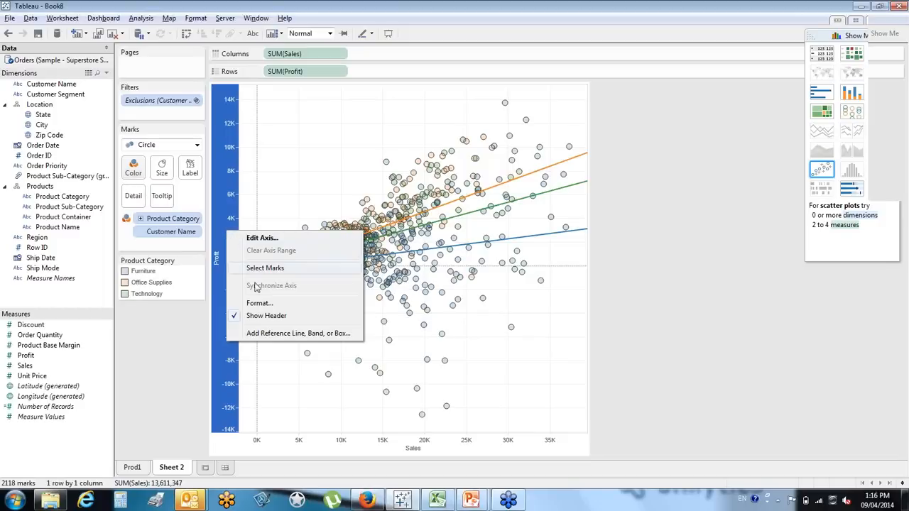
pyautogui.click(271, 334)
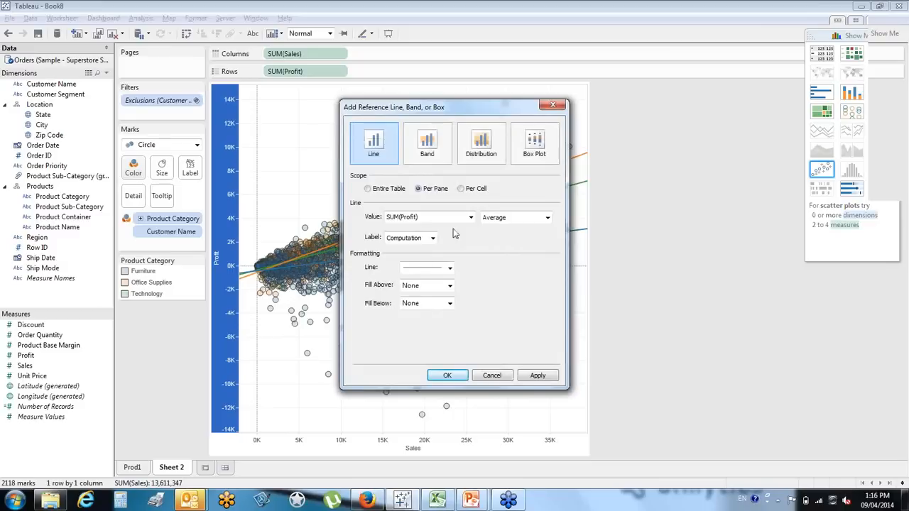
pyautogui.click(507, 219)
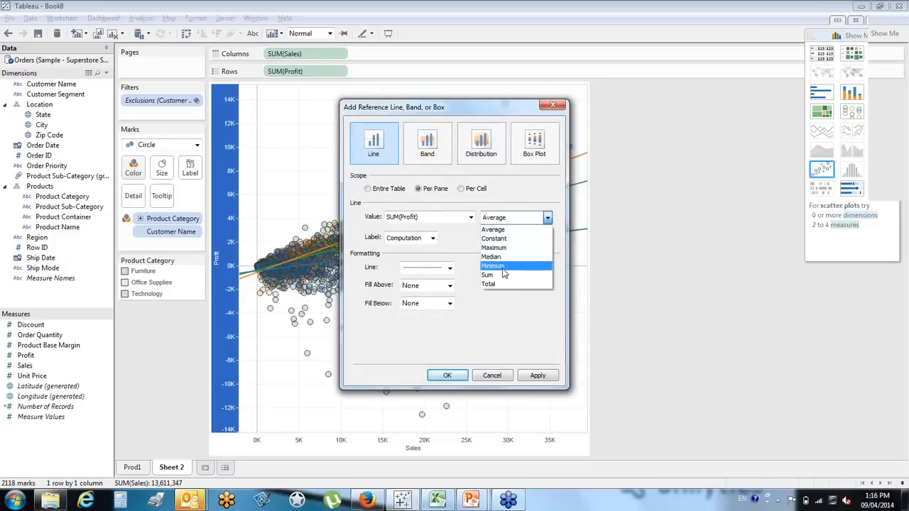
pyautogui.click(506, 229)
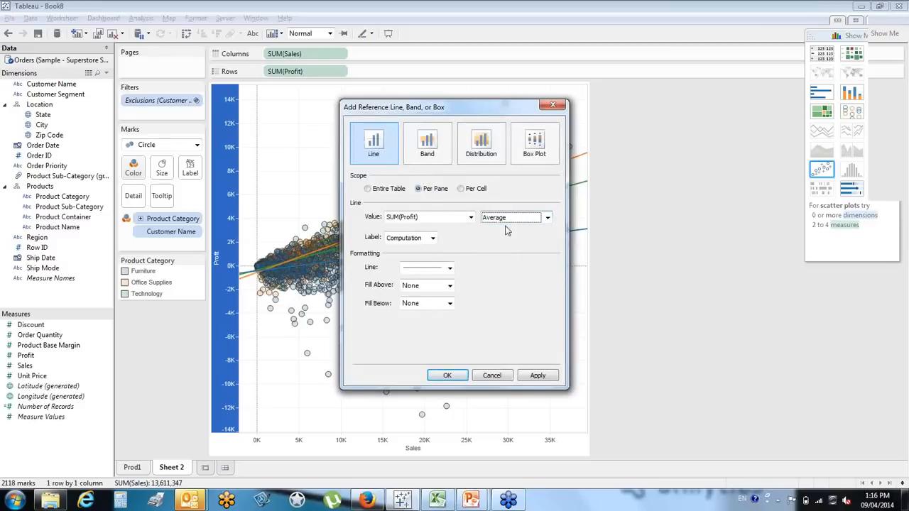
pyautogui.click(458, 377)
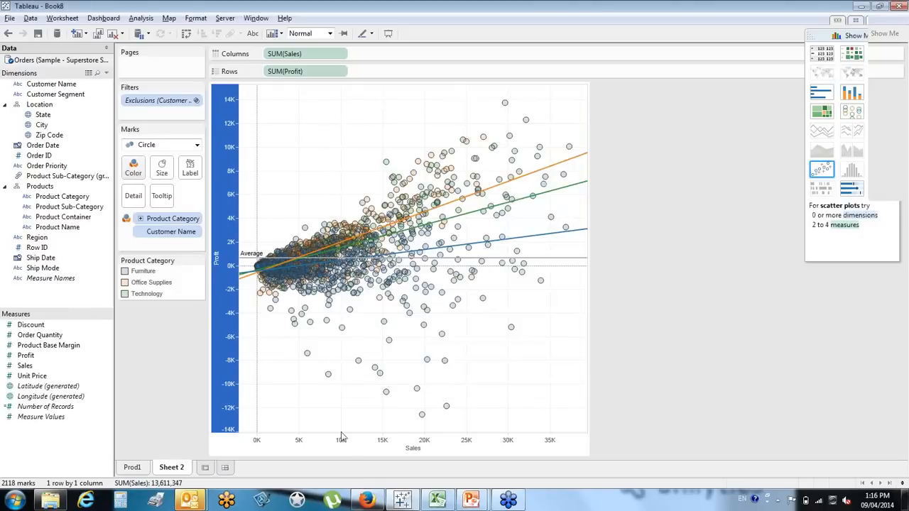
# Add a per-pane reference line at the average of SUM(Sales) to the Sales axis.
pyautogui.rightClick(350, 446)
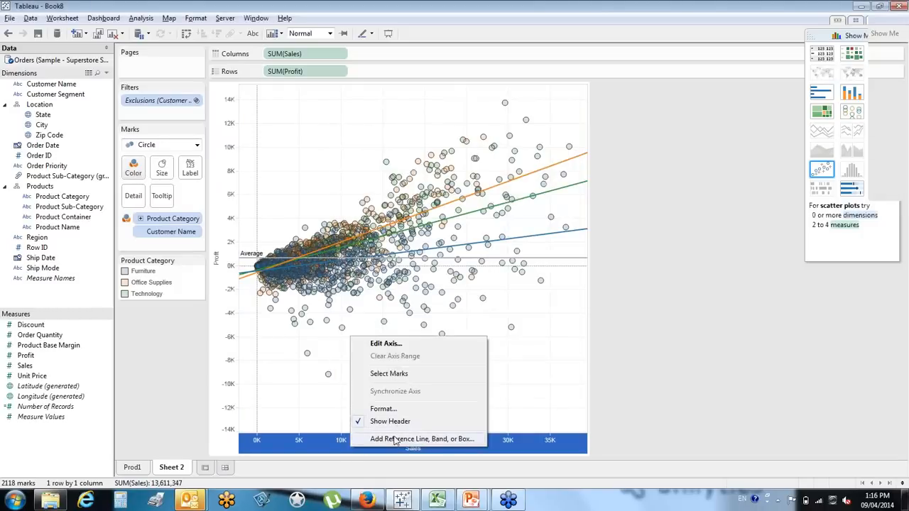
pyautogui.click(395, 439)
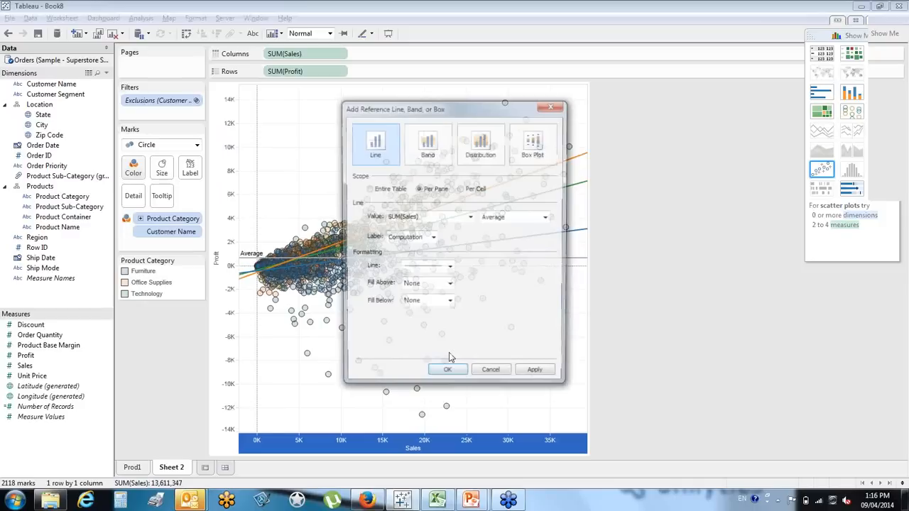
pyautogui.click(449, 376)
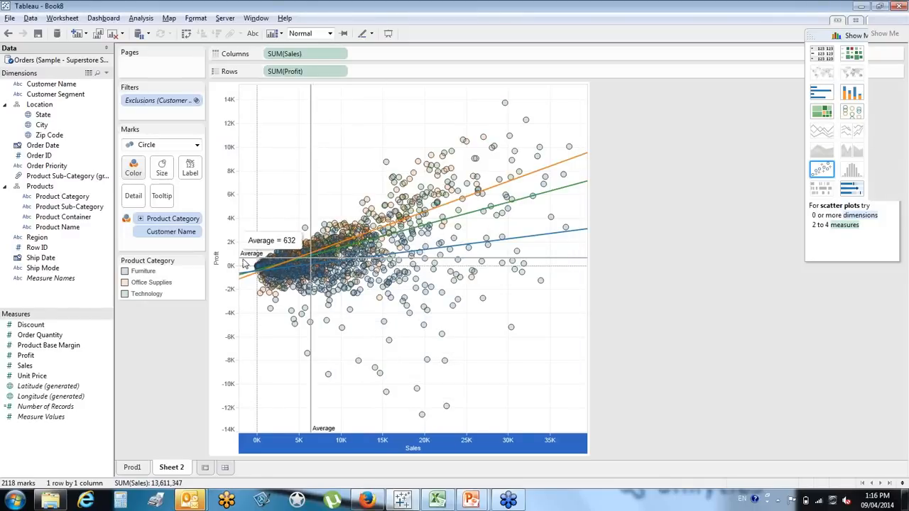
# Select the marks below both average lines, view their underlying data, and clear the selection.
pyautogui.moveTo(243, 259); pyautogui.dragTo(309, 369)
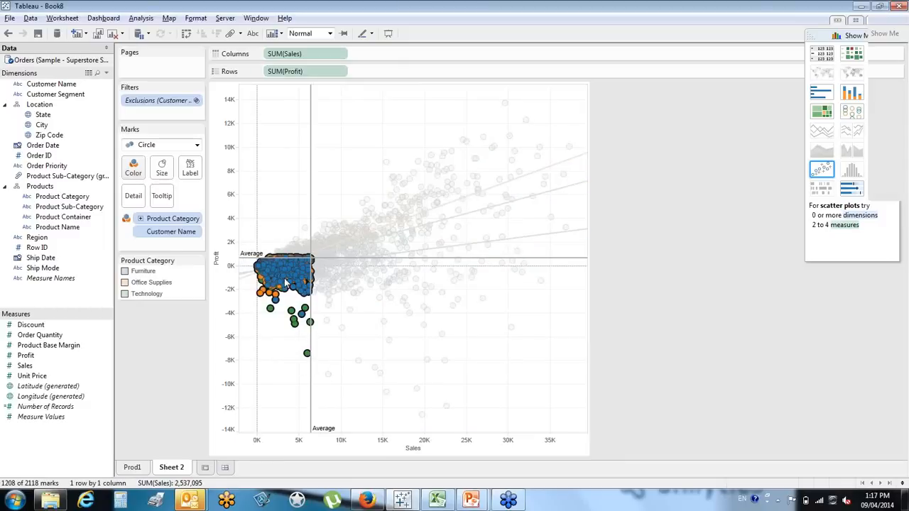
pyautogui.moveTo(286, 282)
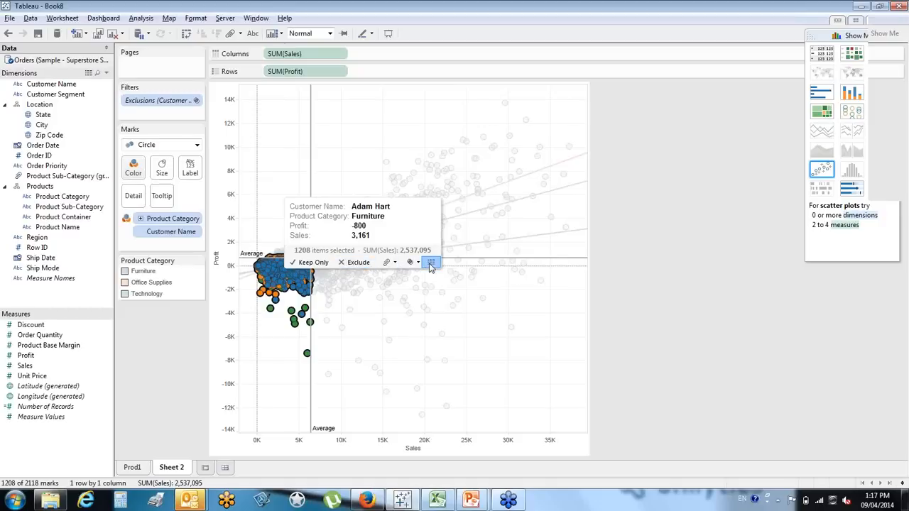
pyautogui.click(430, 263)
pyautogui.click(306, 359)
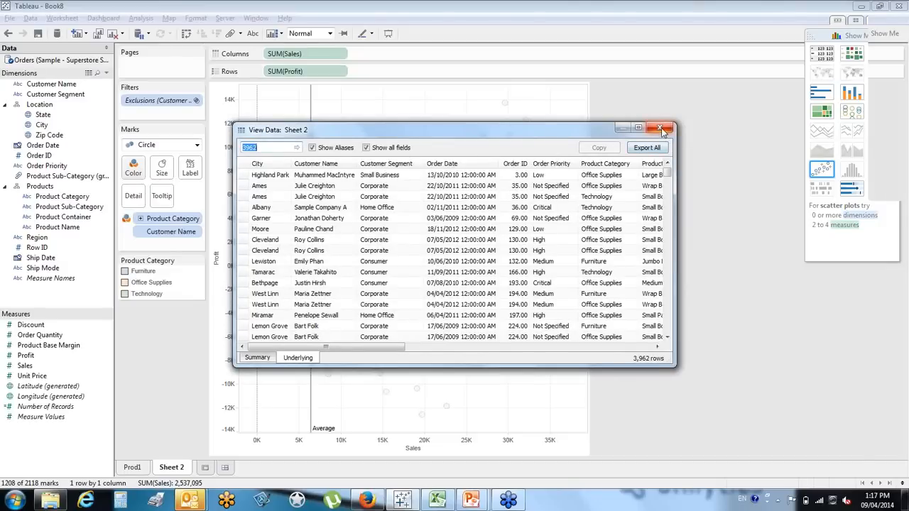
pyautogui.click(661, 130)
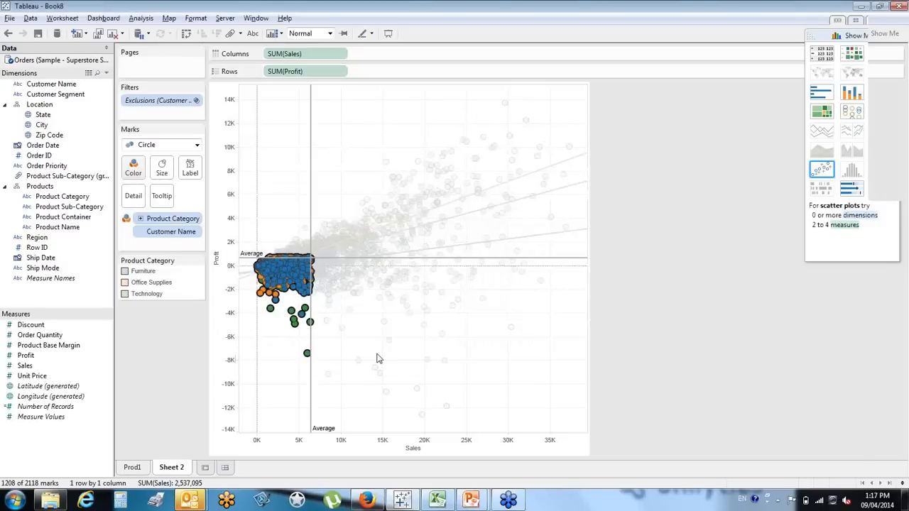
pyautogui.click(377, 356)
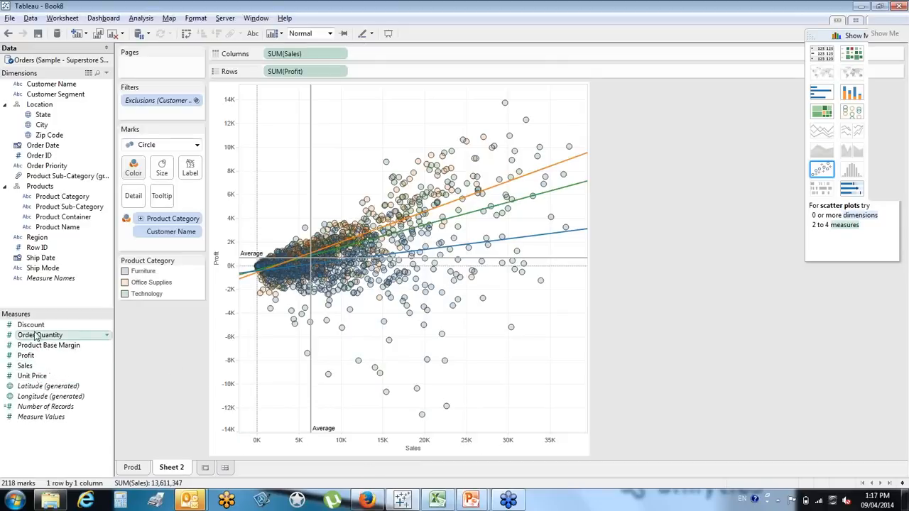
# Size the scatter plot marks by Discount, undo that, and size them by Unit Price instead.
pyautogui.moveTo(37, 328); pyautogui.dragTo(162, 174)
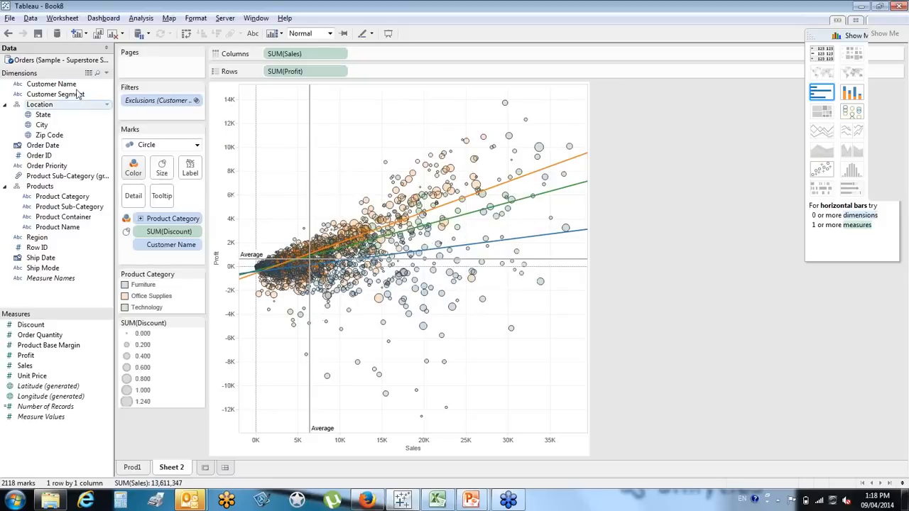
pyautogui.click(8, 33)
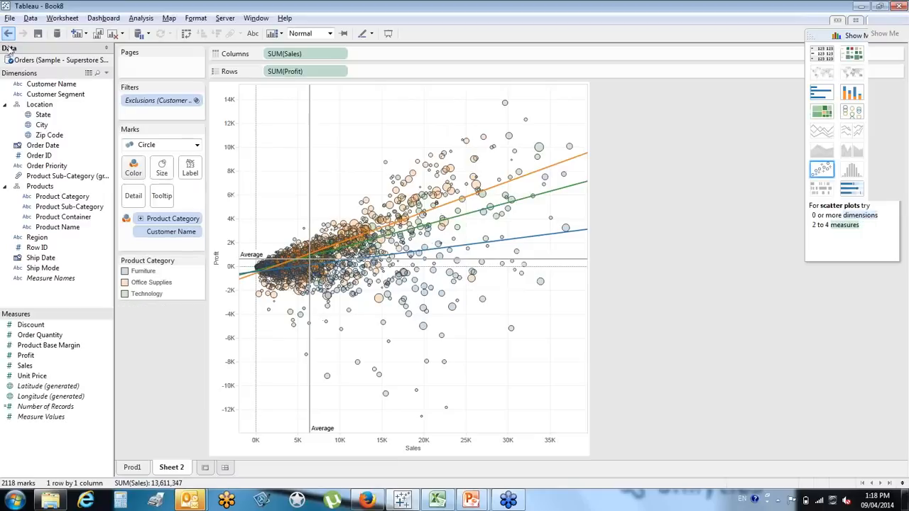
pyautogui.click(44, 381)
pyautogui.moveTo(44, 381); pyautogui.dragTo(169, 174)
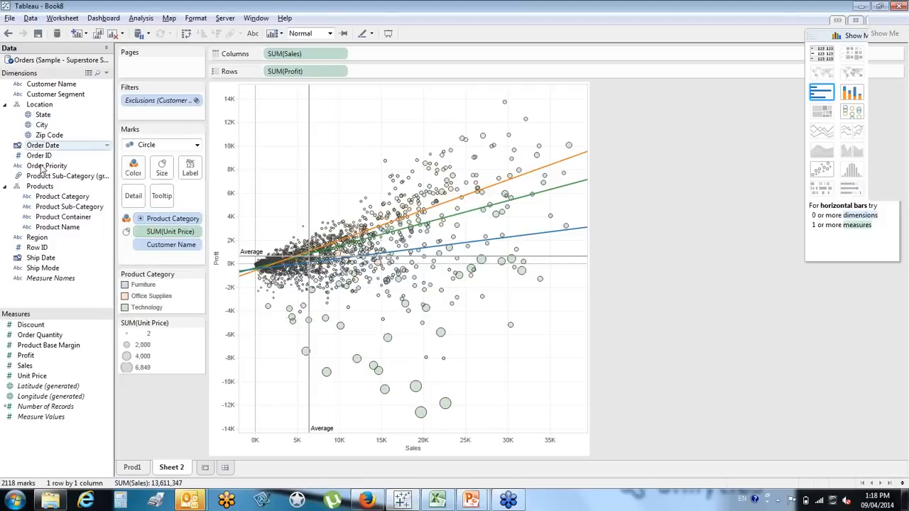
# Split the scatter plot into columns by Product Category, collapse the chart-type suggestions, and undo the split.
pyautogui.moveTo(56, 199); pyautogui.dragTo(395, 62)
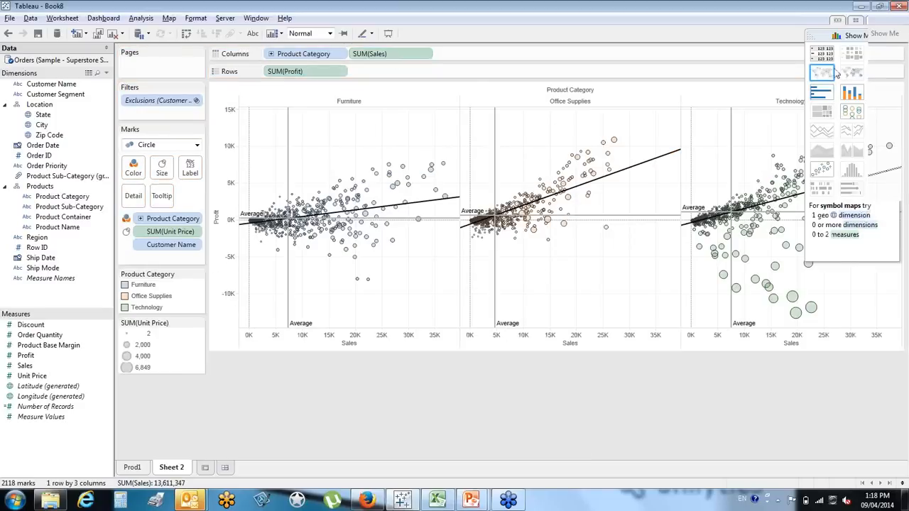
pyautogui.click(856, 36)
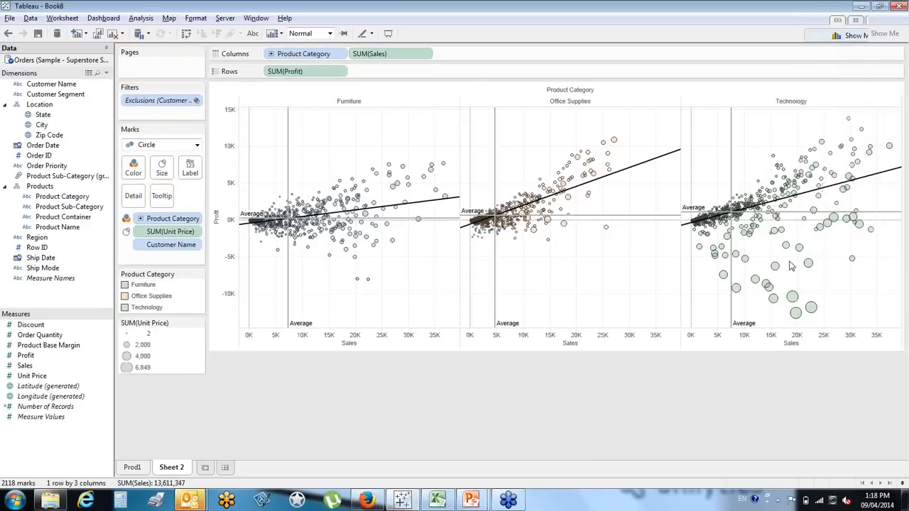
pyautogui.click(8, 33)
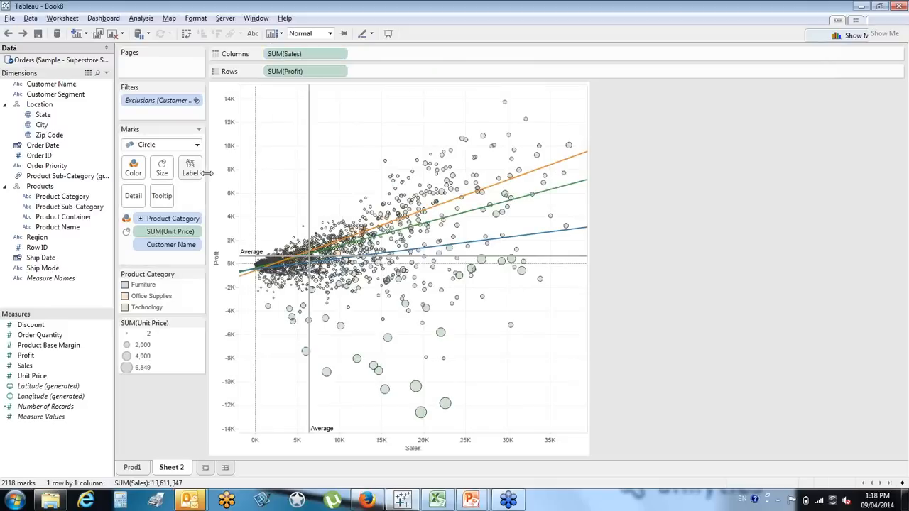
# Rename the scatter plot worksheet as Prod2.
pyautogui.doubleClick(179, 467)
pyautogui.write('P')
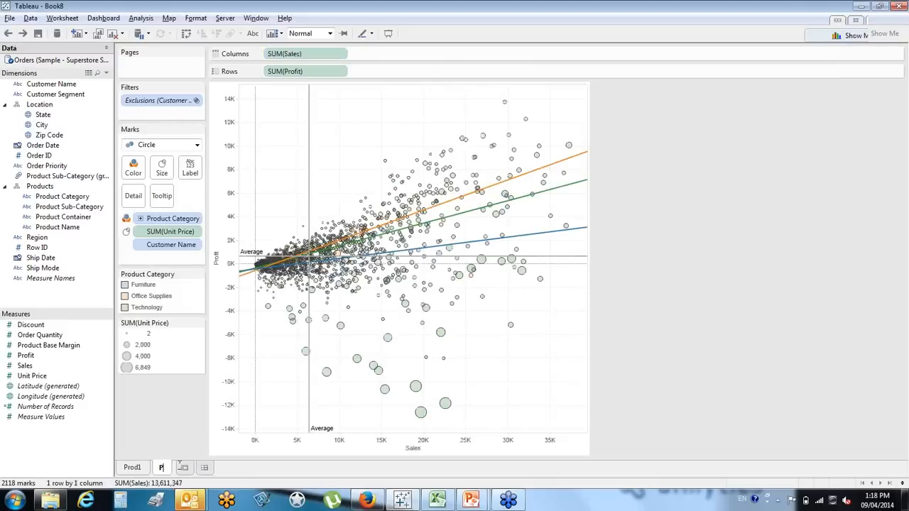
pyautogui.write('rod2')
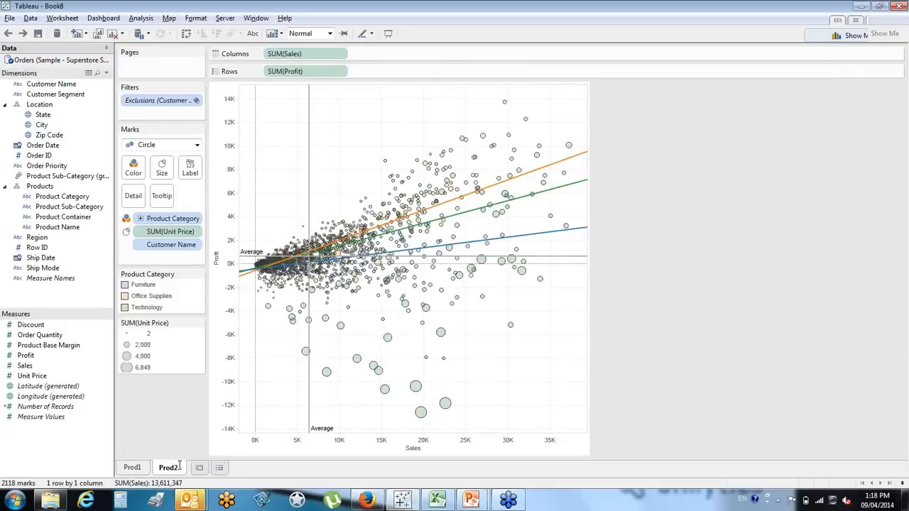
pyautogui.press('Return')
# Create a new worksheet with a map of the State field and size its marks by Sales.
pyautogui.click(200, 469)
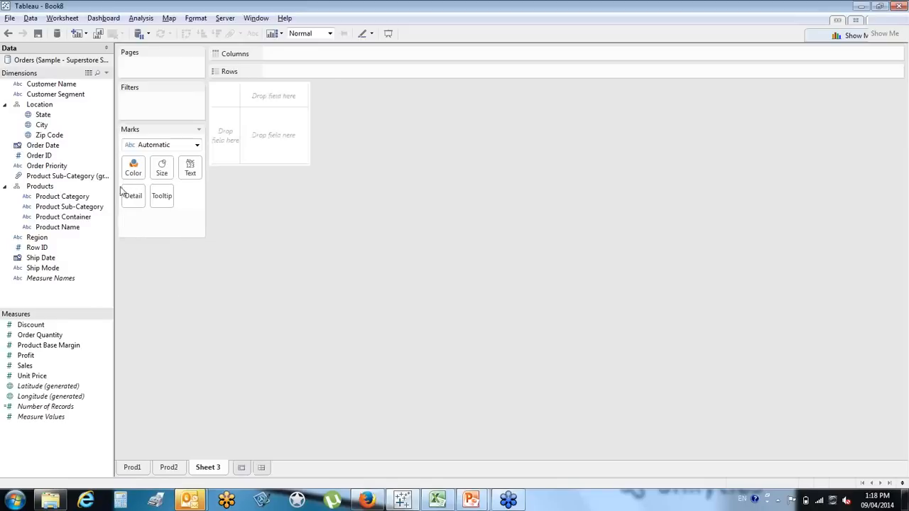
pyautogui.click(46, 117)
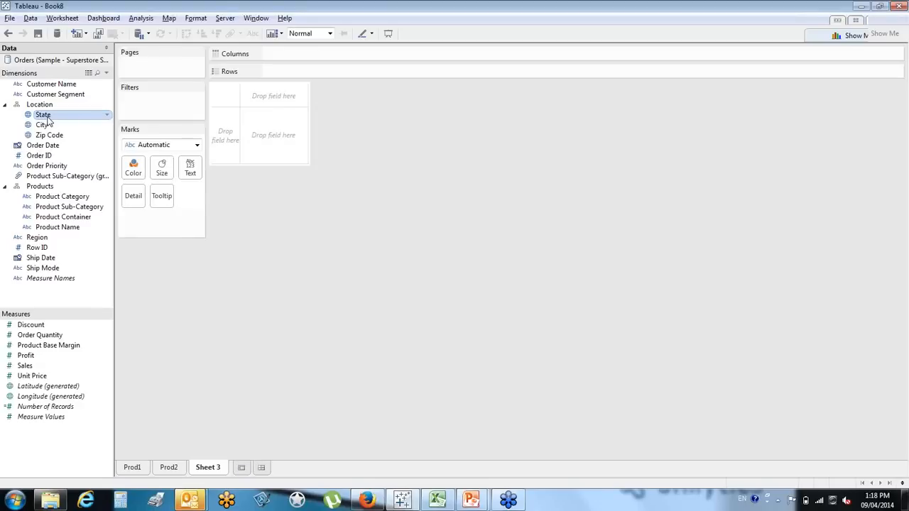
pyautogui.doubleClick(47, 117)
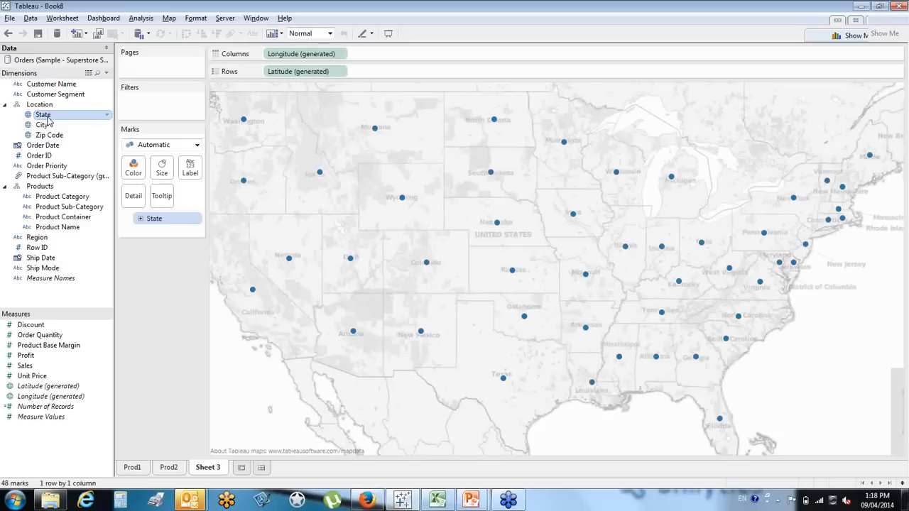
pyautogui.moveTo(25, 365); pyautogui.dragTo(256, 281)
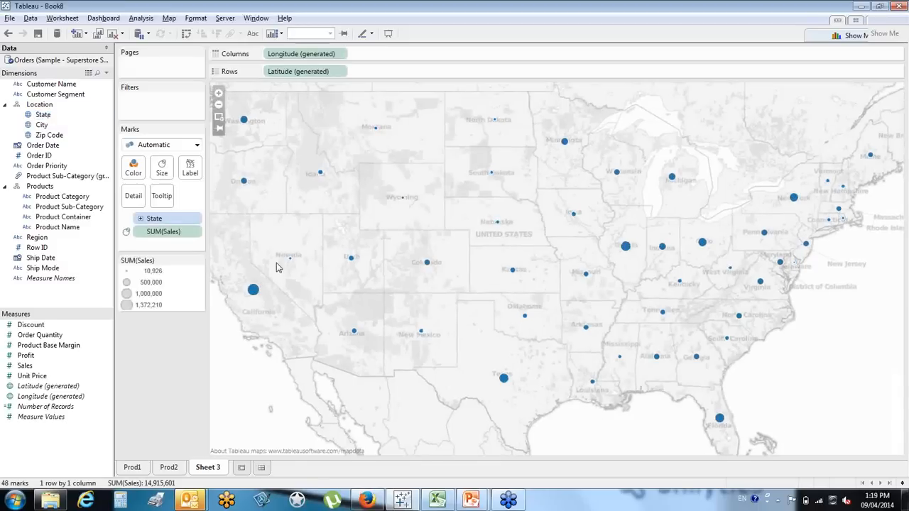
pyautogui.click(38, 356)
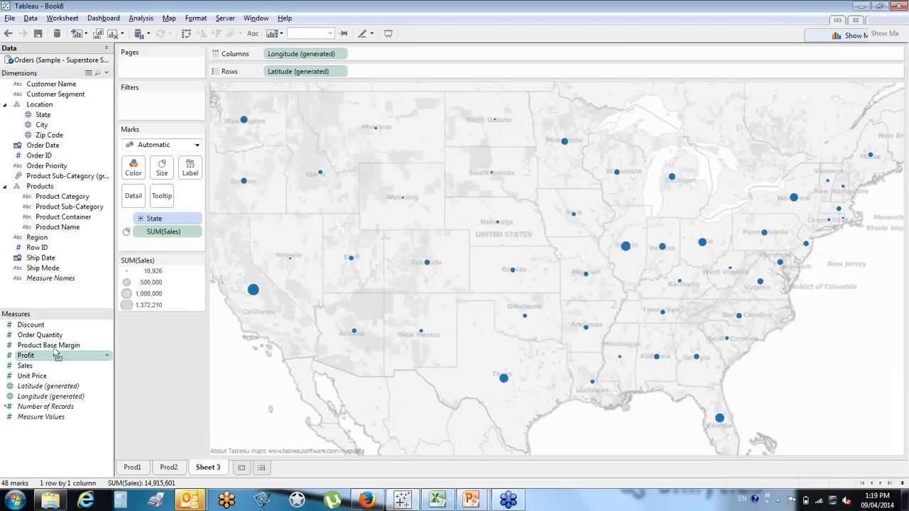
pyautogui.moveTo(56, 355); pyautogui.dragTo(311, 263)
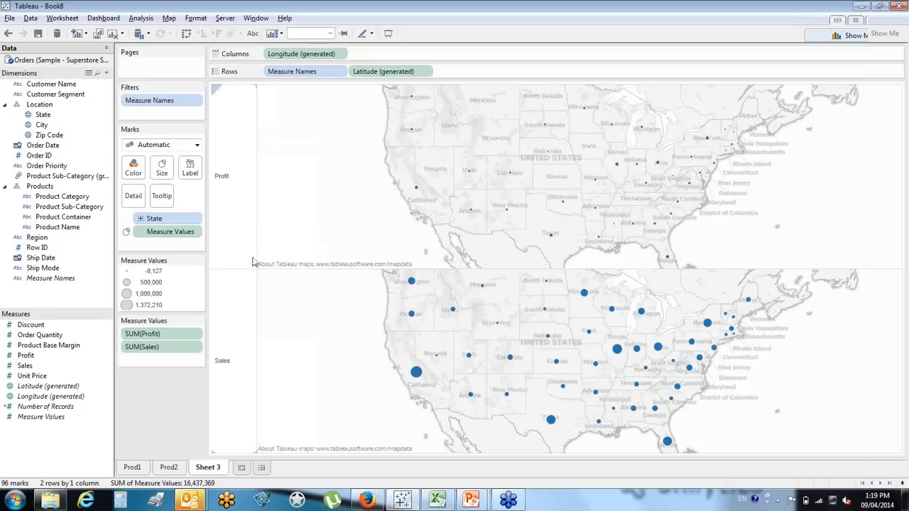
pyautogui.click(8, 34)
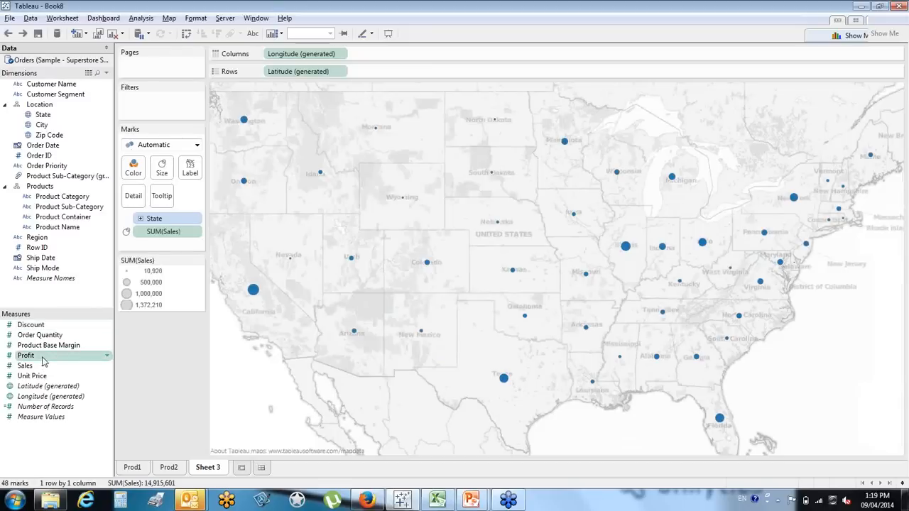
# Color the state map marks by Profit and split the map into columns by year of Order Date.
pyautogui.moveTo(42, 356); pyautogui.dragTo(602, 181)
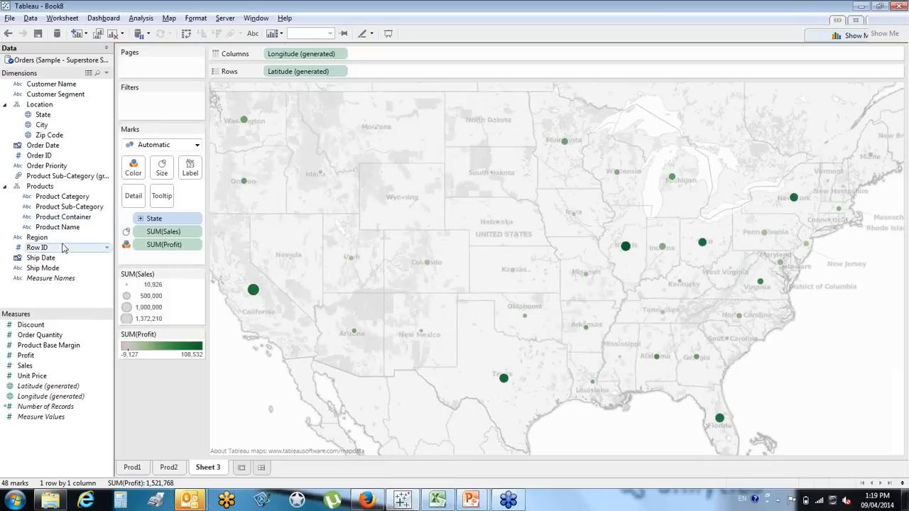
pyautogui.click(53, 146)
pyautogui.moveTo(122, 129); pyautogui.dragTo(401, 58)
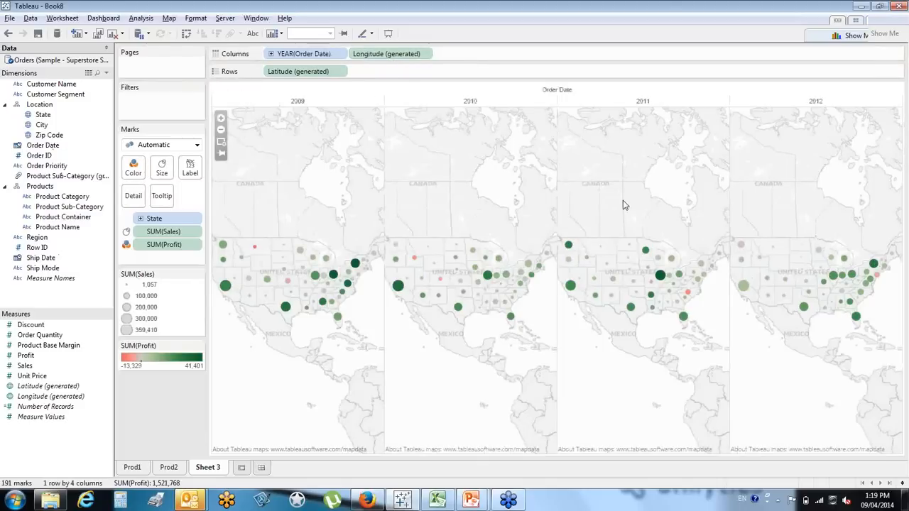
# Show a quick filter for the year of Order Date as a single-value dropdown and filter the map to 2009.
pyautogui.click(342, 55)
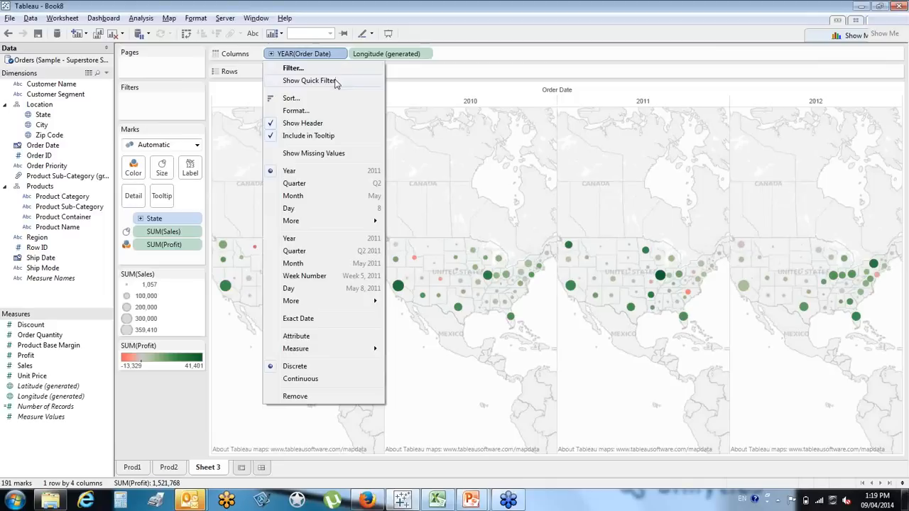
pyautogui.click(334, 81)
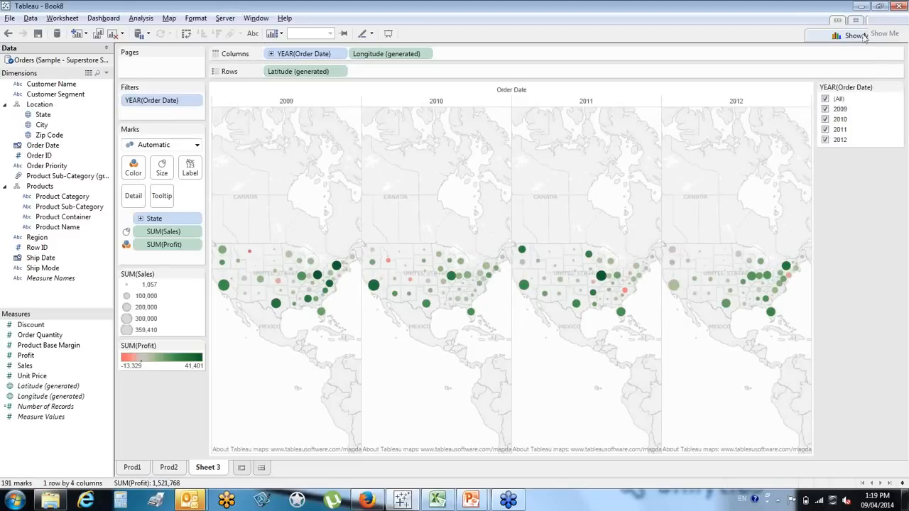
pyautogui.click(899, 18)
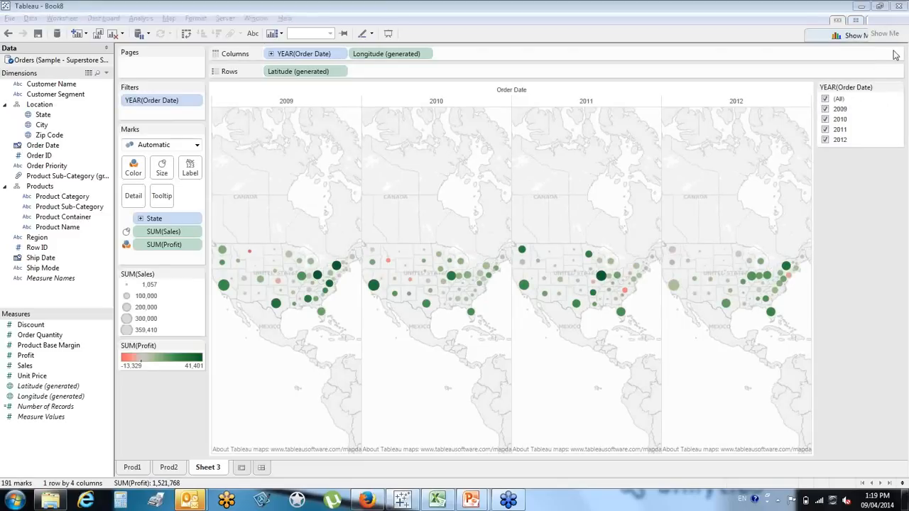
pyautogui.click(898, 88)
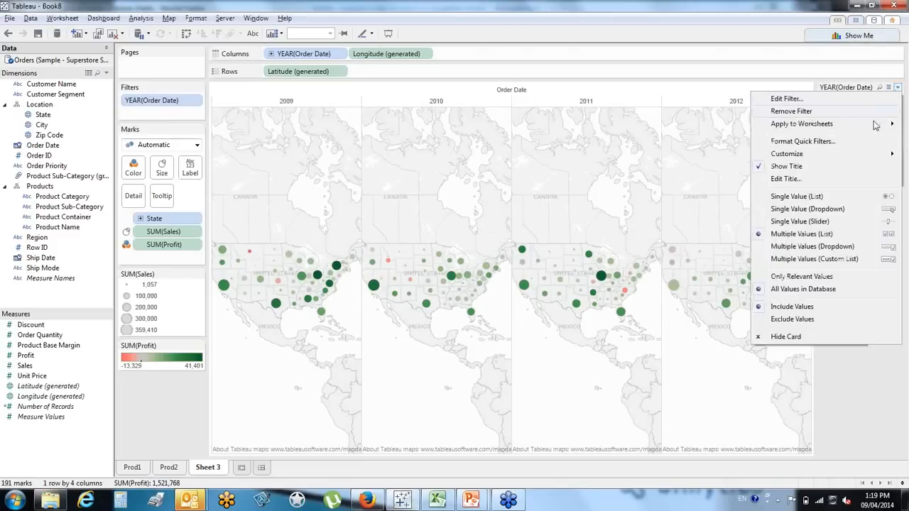
pyautogui.click(808, 208)
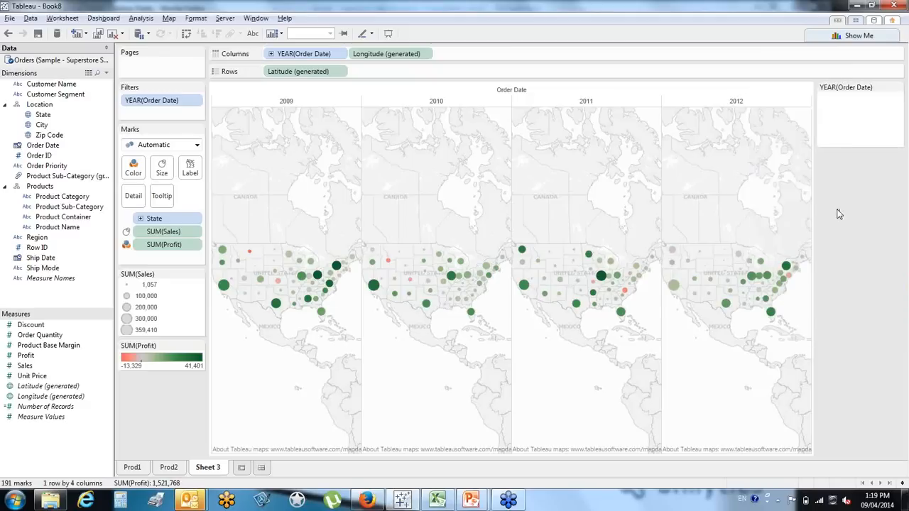
pyautogui.click(896, 100)
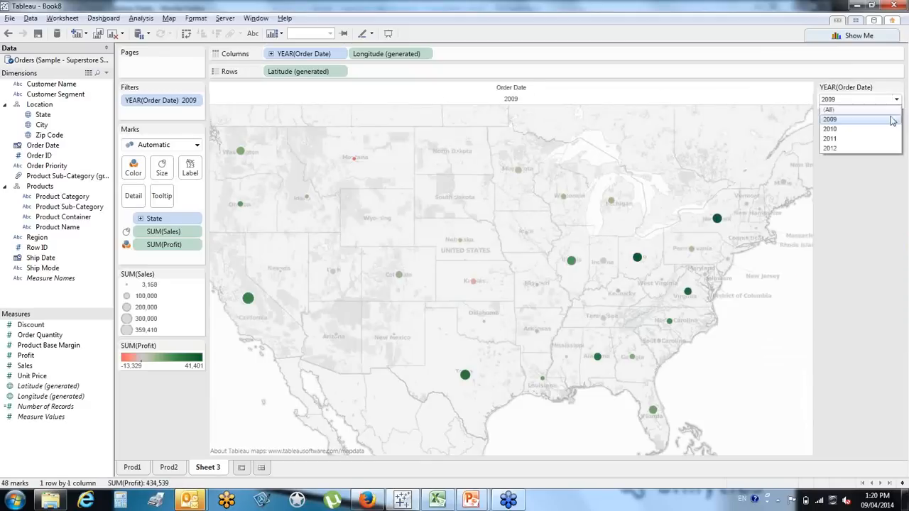
pyautogui.click(897, 100)
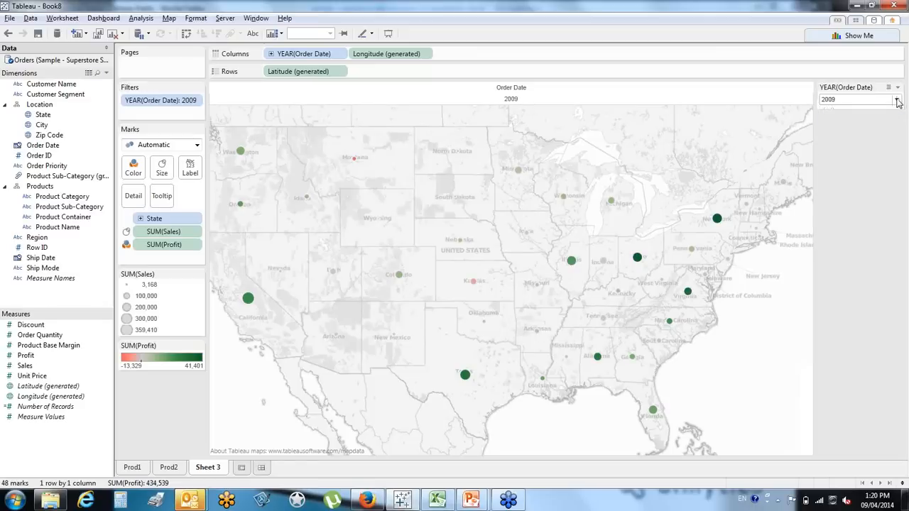
pyautogui.click(897, 100)
pyautogui.click(897, 103)
# Change the year quick filter to a single-value slider and move through the years, ending on 2010.
pyautogui.click(897, 88)
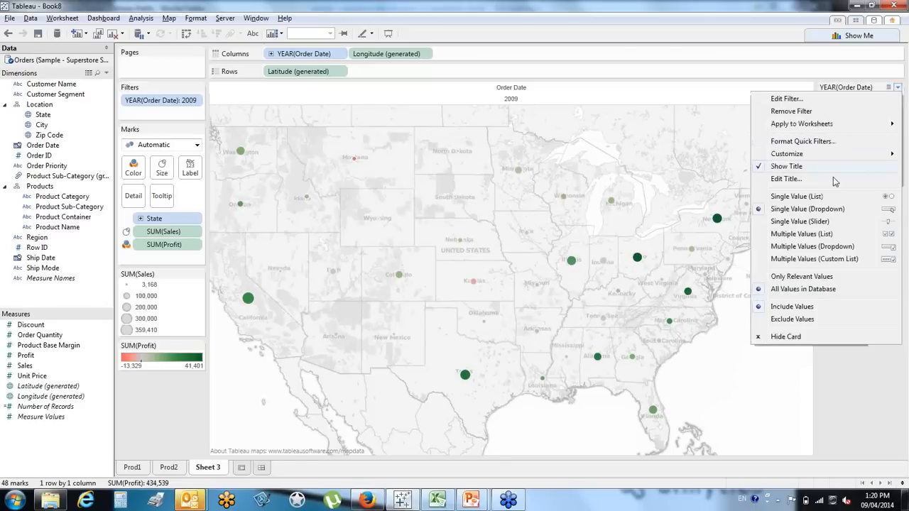
pyautogui.click(824, 222)
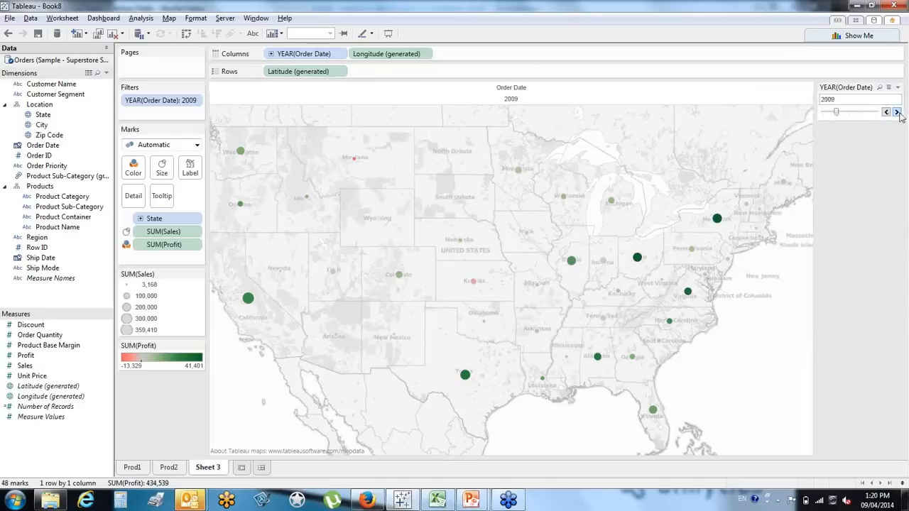
pyautogui.click(898, 113)
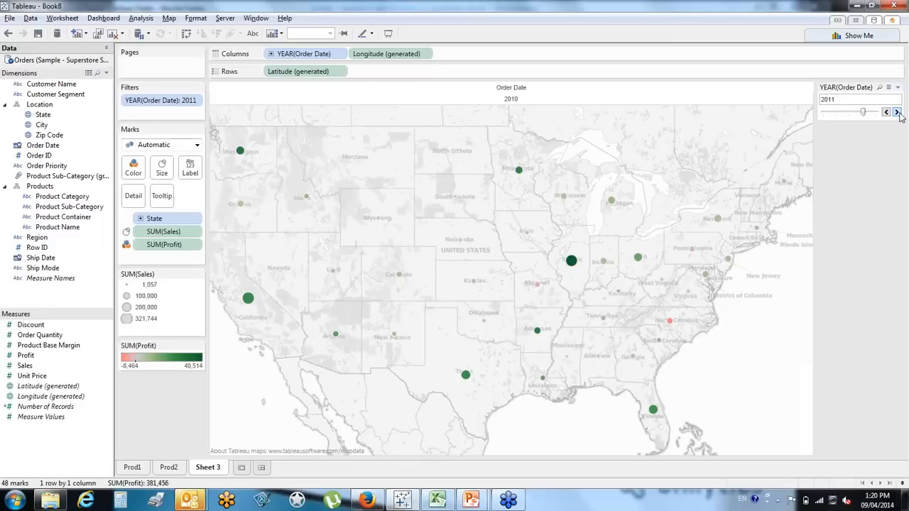
# Rename the map worksheet as Maps and create a new blank worksheet.
pyautogui.doubleClick(208, 467)
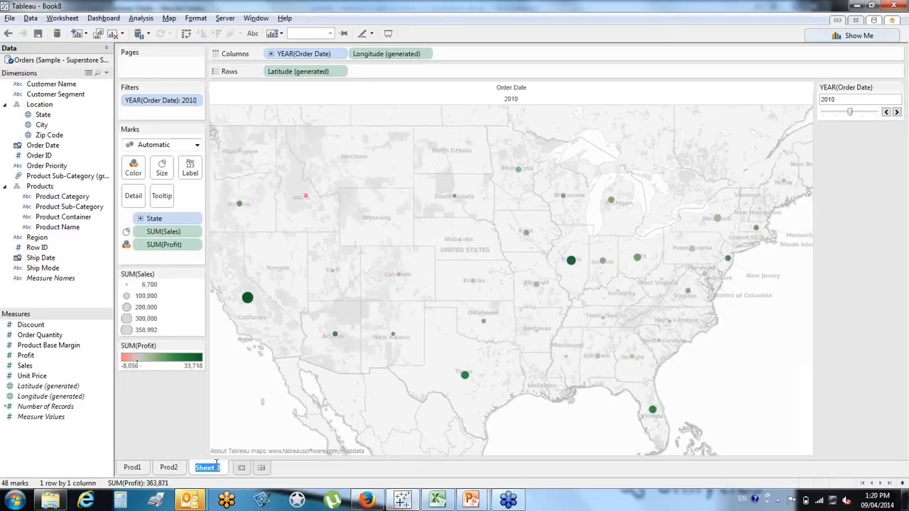
pyautogui.write('Maps')
pyautogui.click(233, 468)
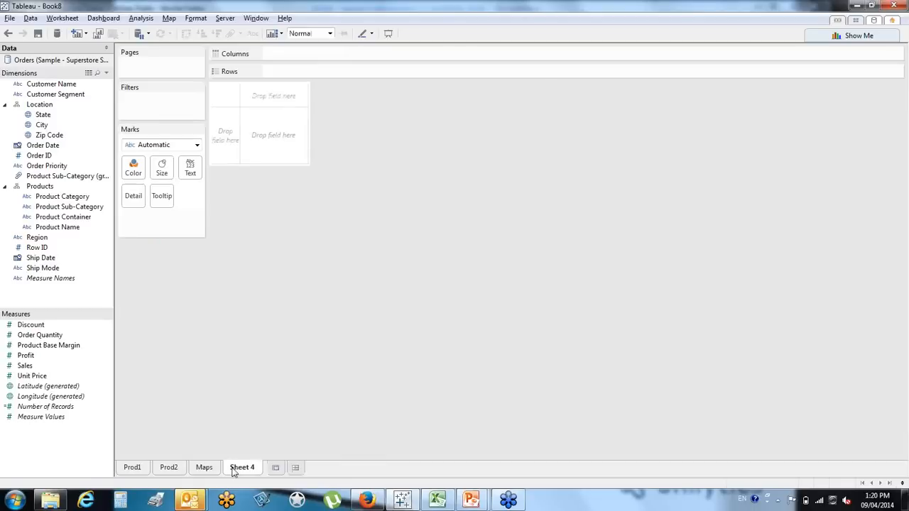
# Build a bar chart of Sales by Customer Name, sorted in descending order of Sales and colored by Profit.
pyautogui.click(24, 365)
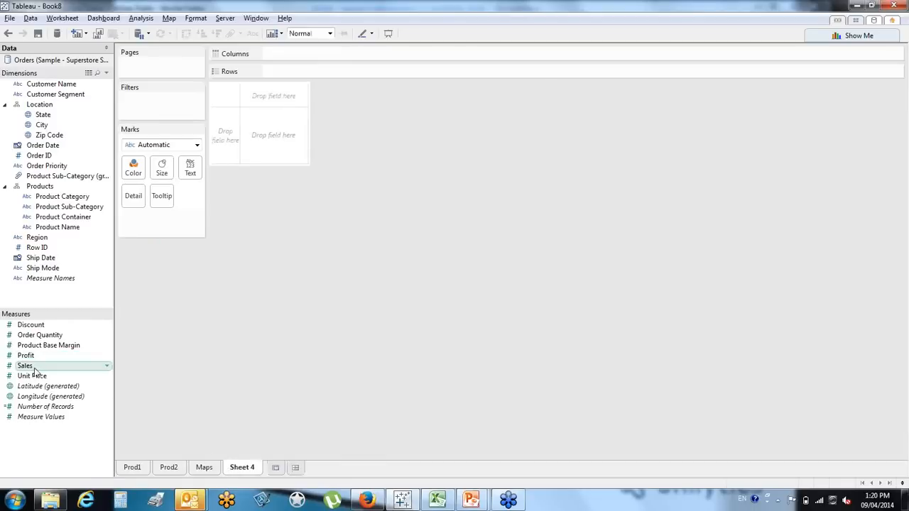
pyautogui.doubleClick(34, 370)
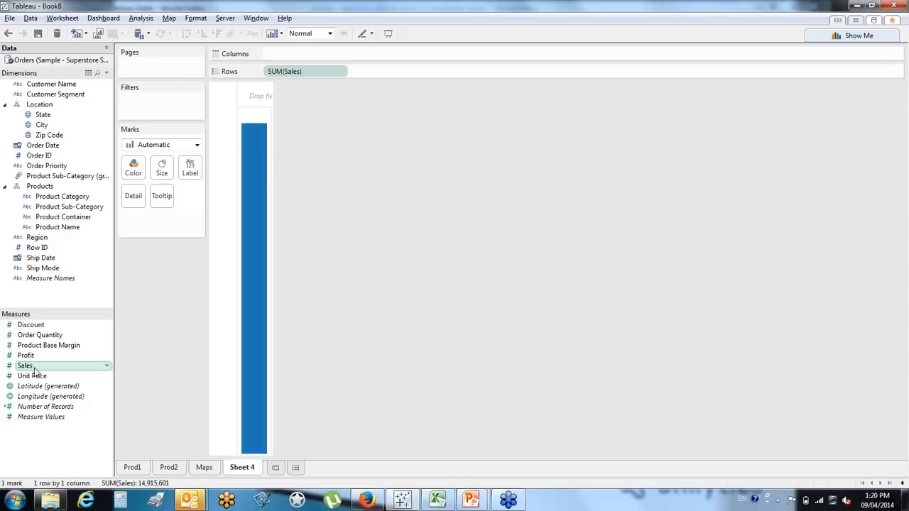
pyautogui.click(47, 87)
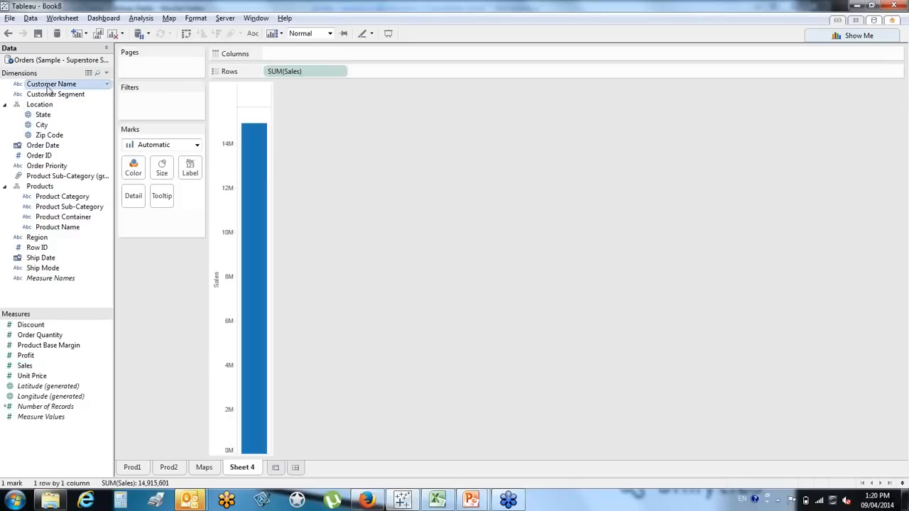
pyautogui.doubleClick(48, 87)
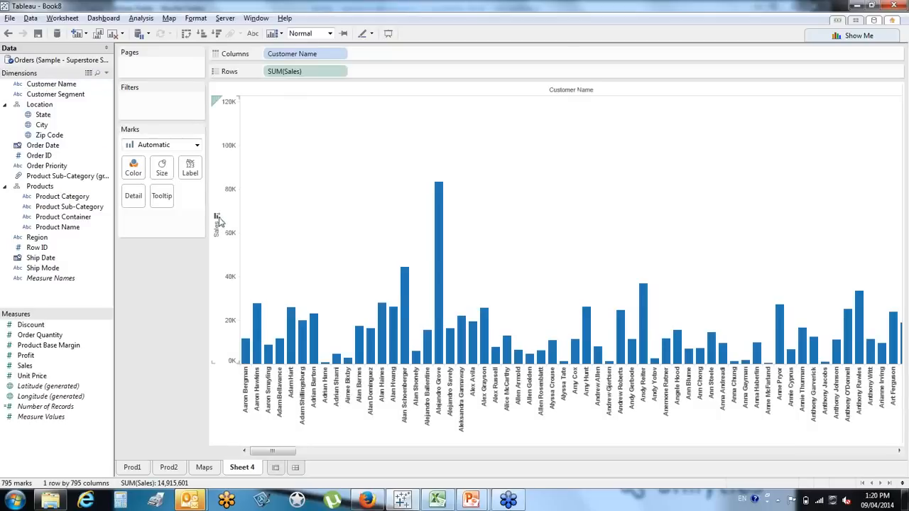
pyautogui.click(217, 217)
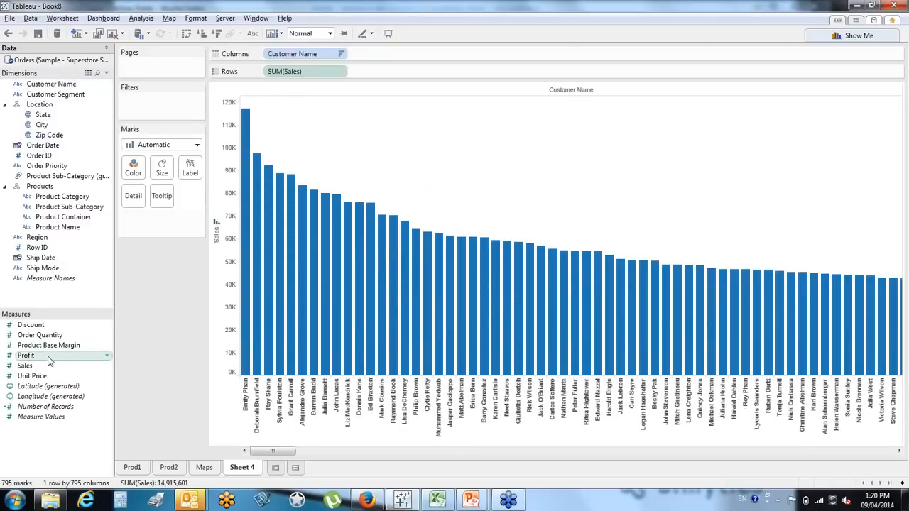
pyautogui.moveTo(80, 355); pyautogui.dragTo(367, 287)
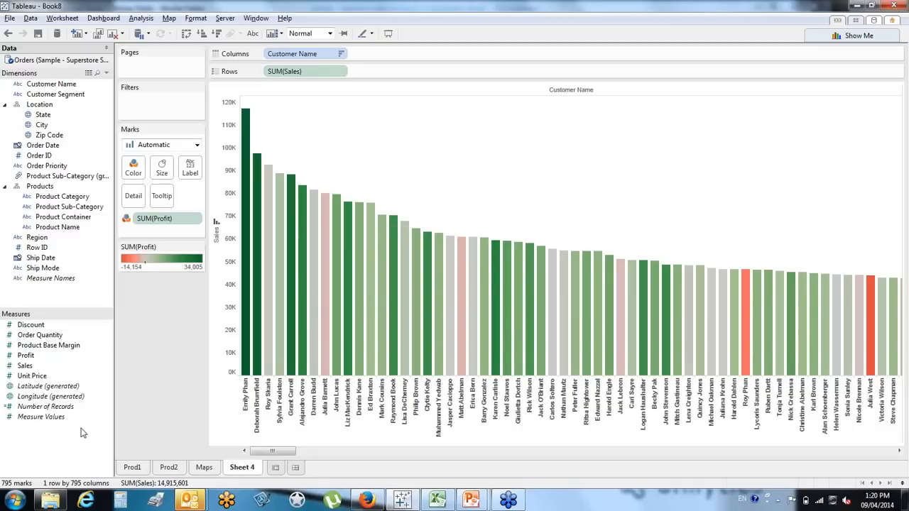
# Create a calculated field from Profit named Gross Margin and replace its default formula with SUM([Profit]).
pyautogui.rightClick(94, 357)
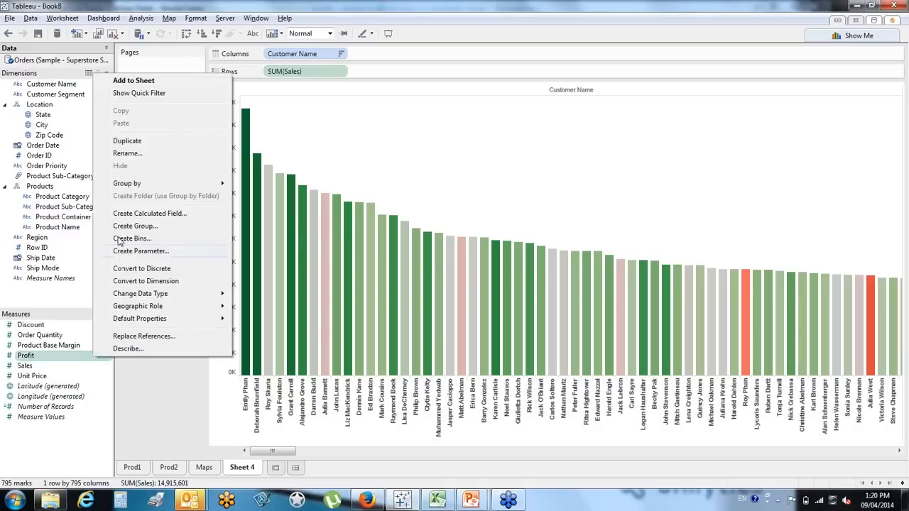
pyautogui.click(132, 216)
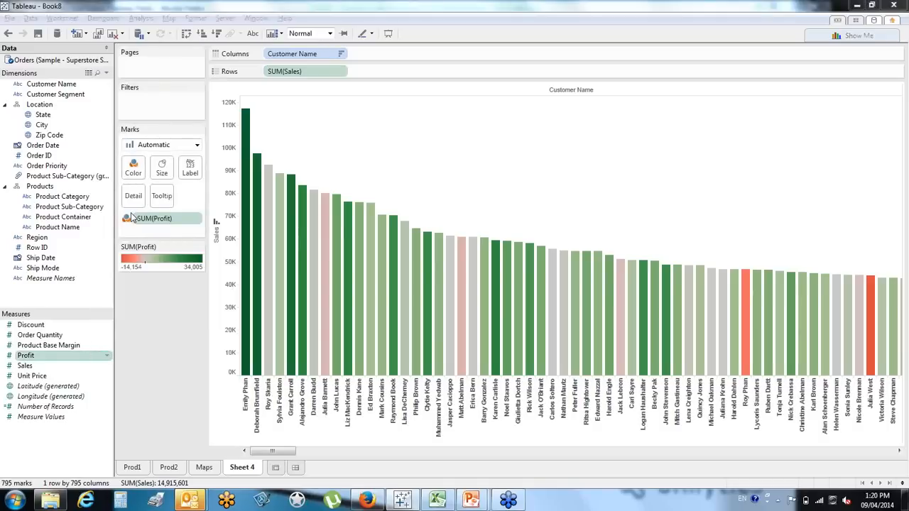
pyautogui.write('Gross Margin')
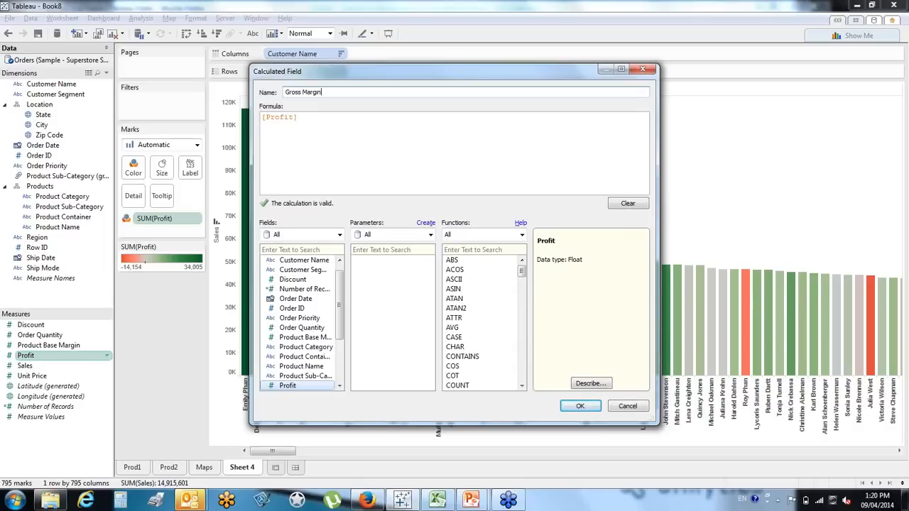
pyautogui.moveTo(309, 117); pyautogui.dragTo(233, 114)
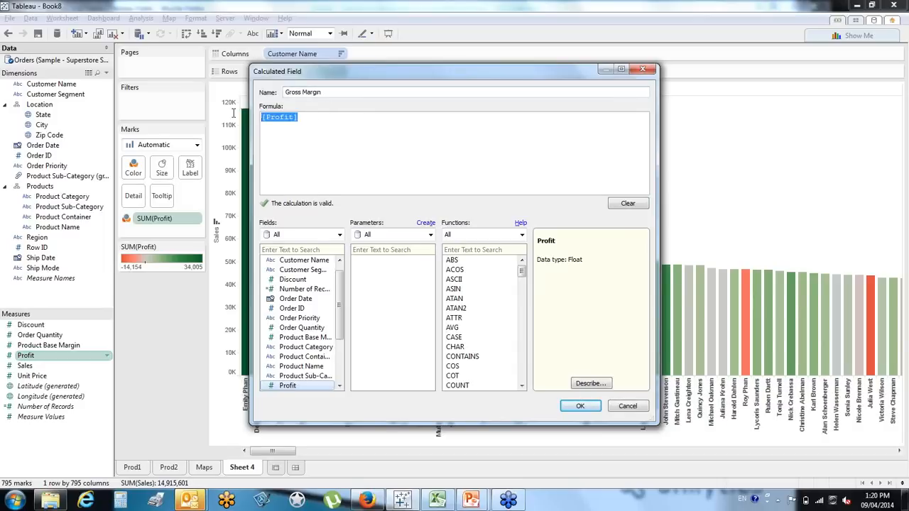
pyautogui.press('Delete')
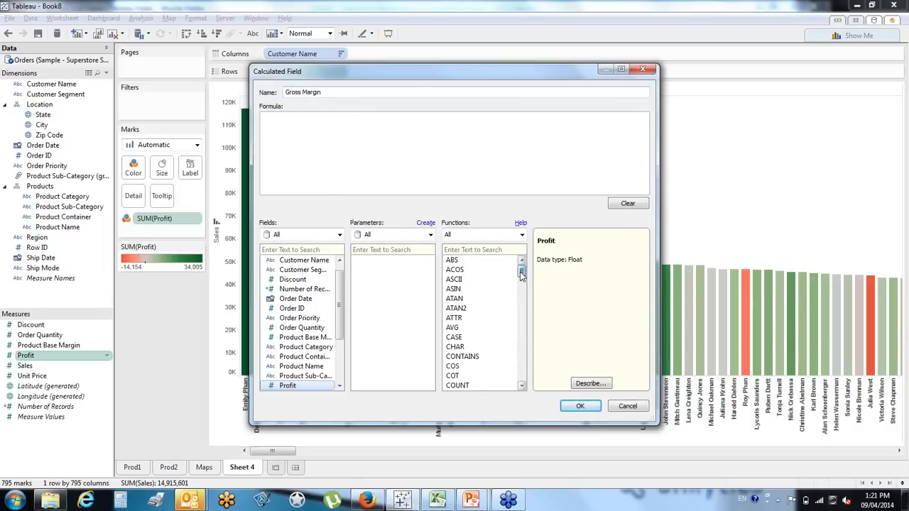
pyautogui.moveTo(521, 273); pyautogui.dragTo(527, 361)
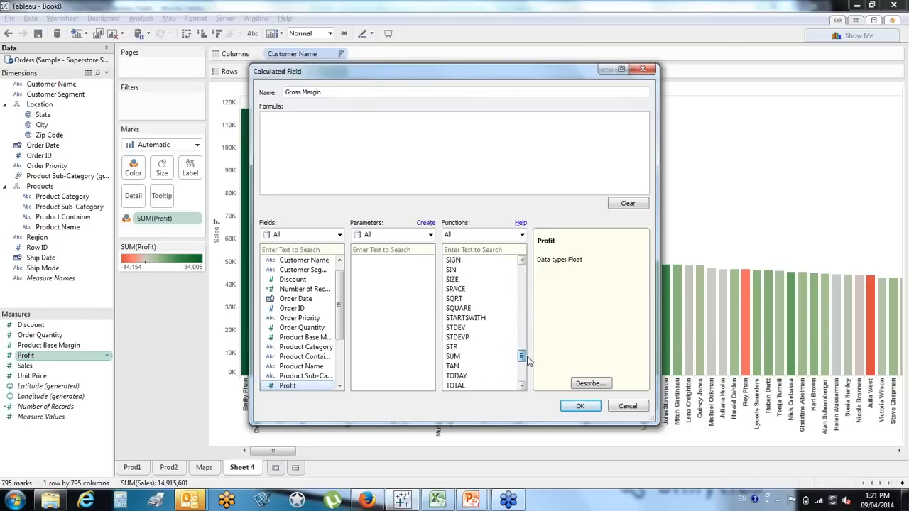
pyautogui.doubleClick(463, 357)
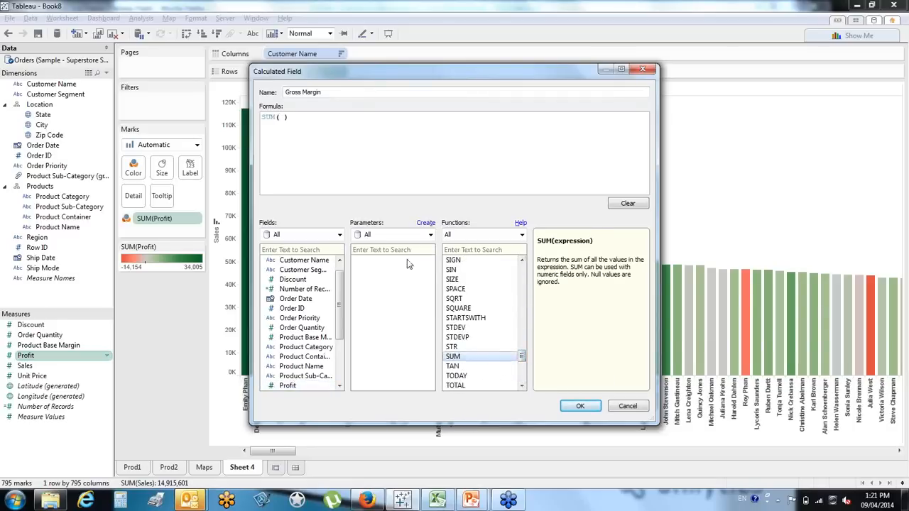
pyautogui.scroll(-3, 319, 349)
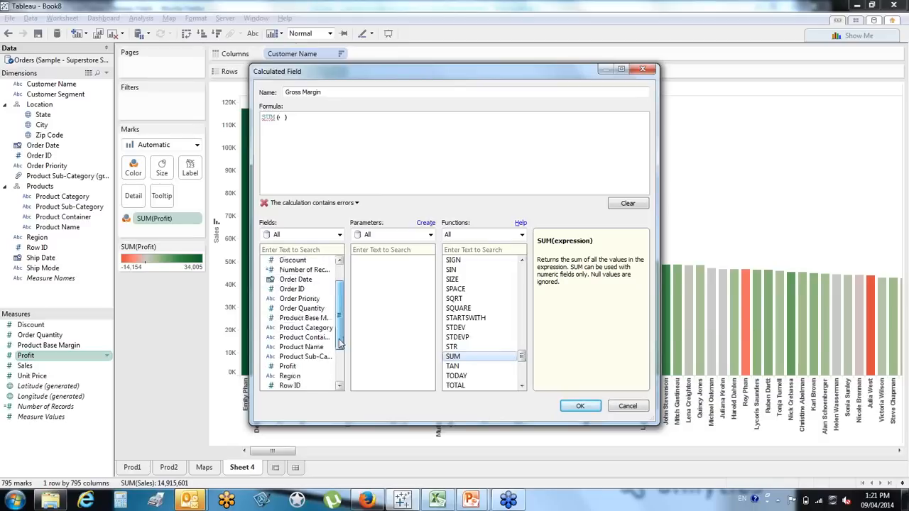
pyautogui.doubleClick(287, 308)
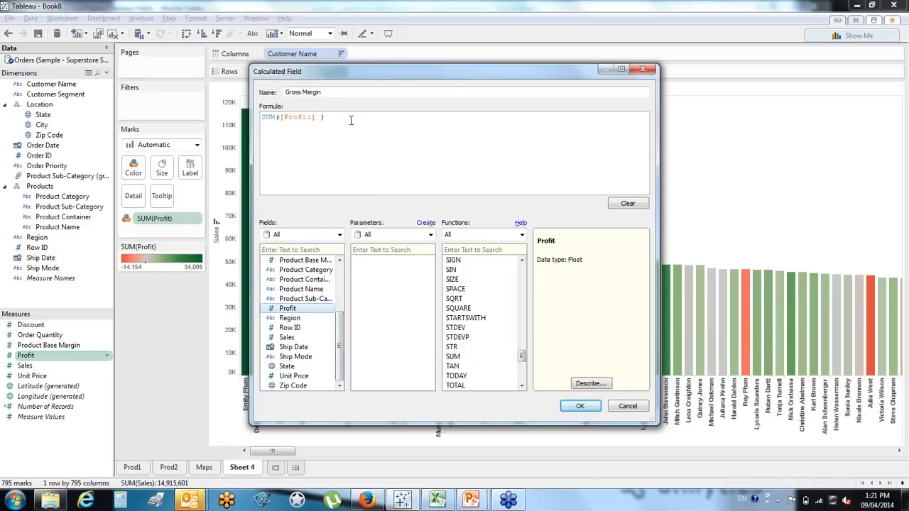
# Complete the Gross Margin formula by dividing by SUM([Sales]) and save the calculated field.
pyautogui.write('/')
pyautogui.doubleClick(452, 356)
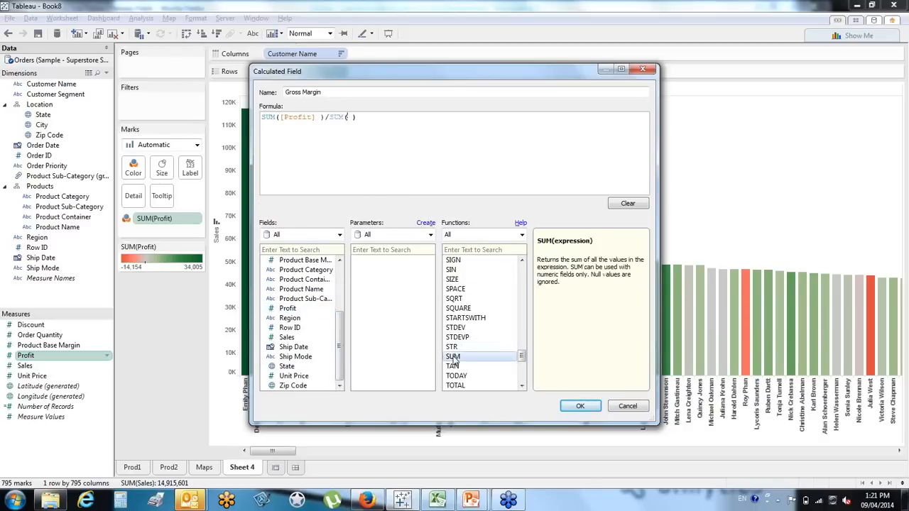
pyautogui.click(297, 339)
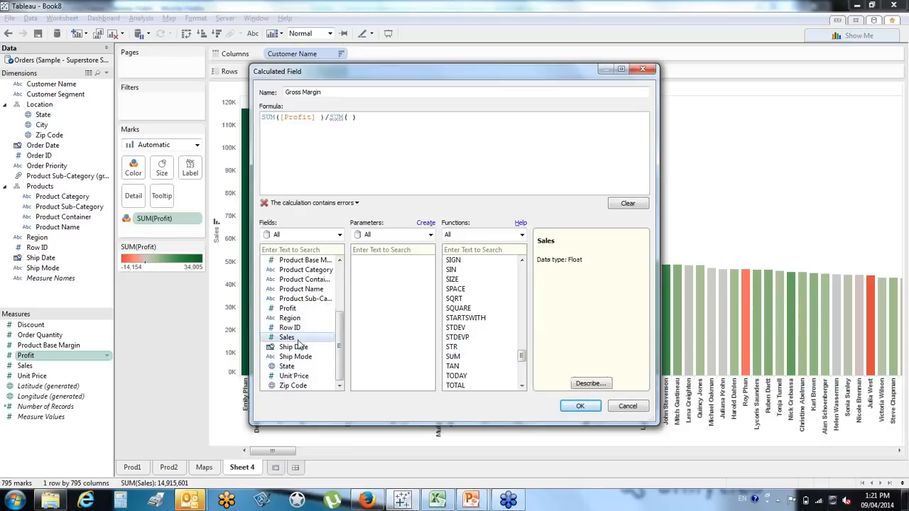
pyautogui.doubleClick(297, 340)
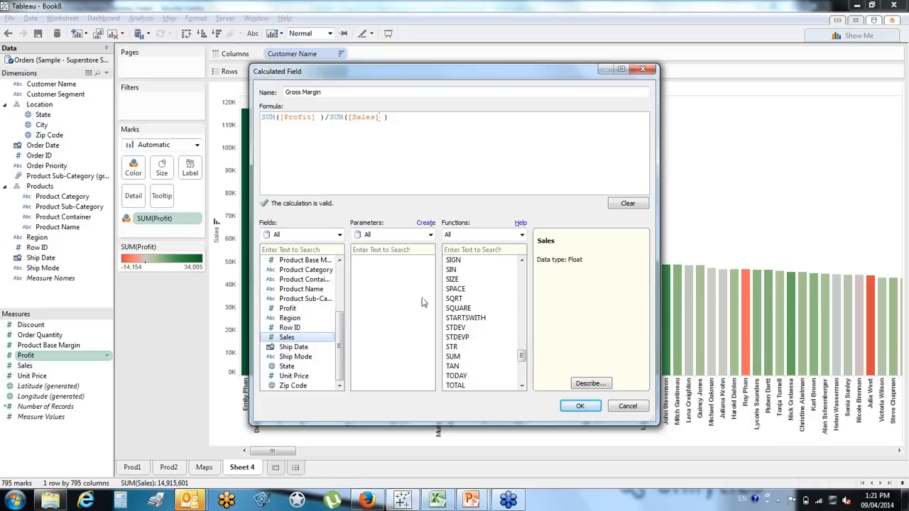
pyautogui.click(577, 408)
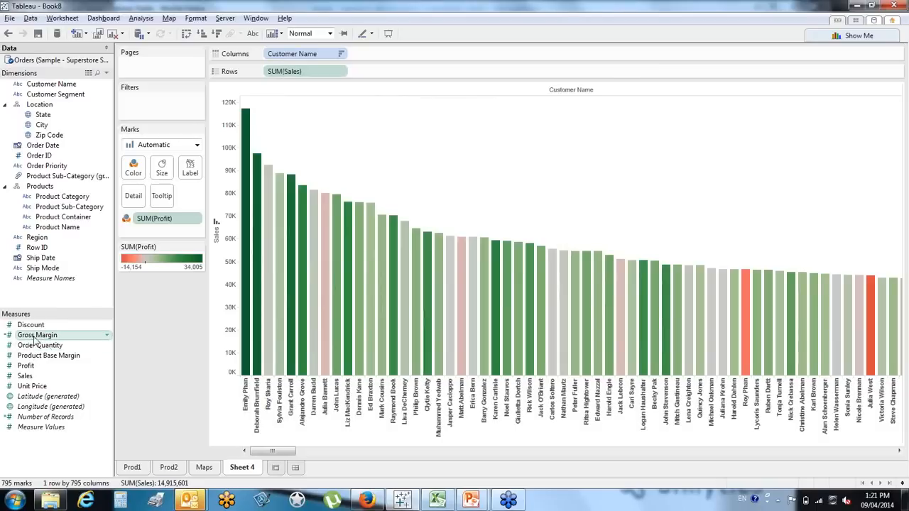
# Add Gross Margin to the rows after Sales and sort the customers by descending Gross Margin.
pyautogui.moveTo(34, 339); pyautogui.dragTo(379, 71)
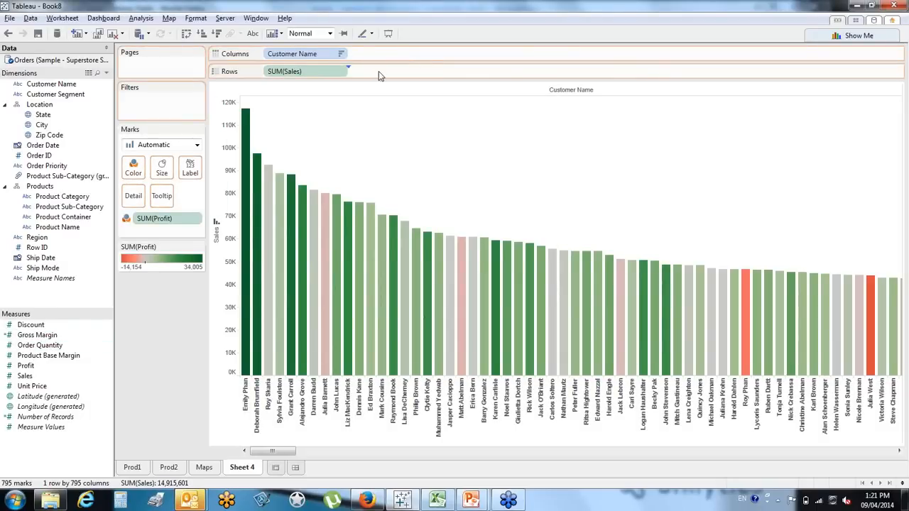
pyautogui.click(217, 282)
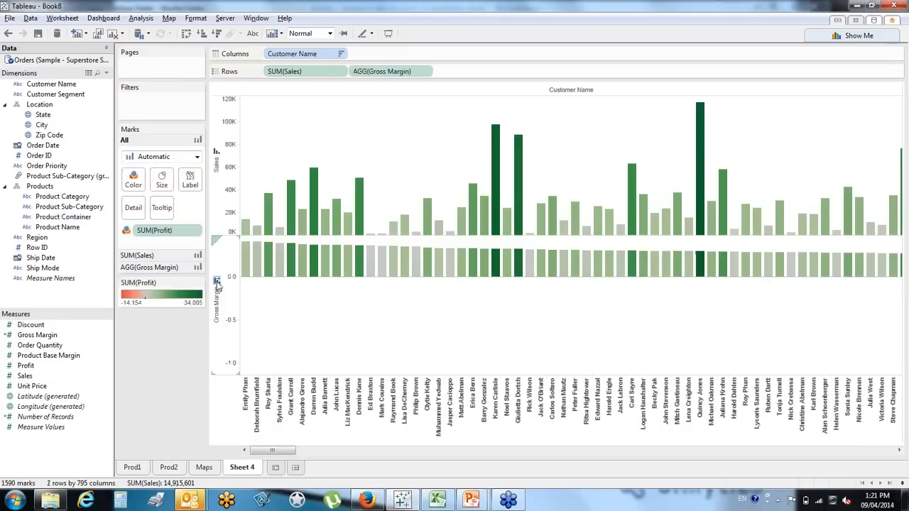
pyautogui.moveTo(268, 257)
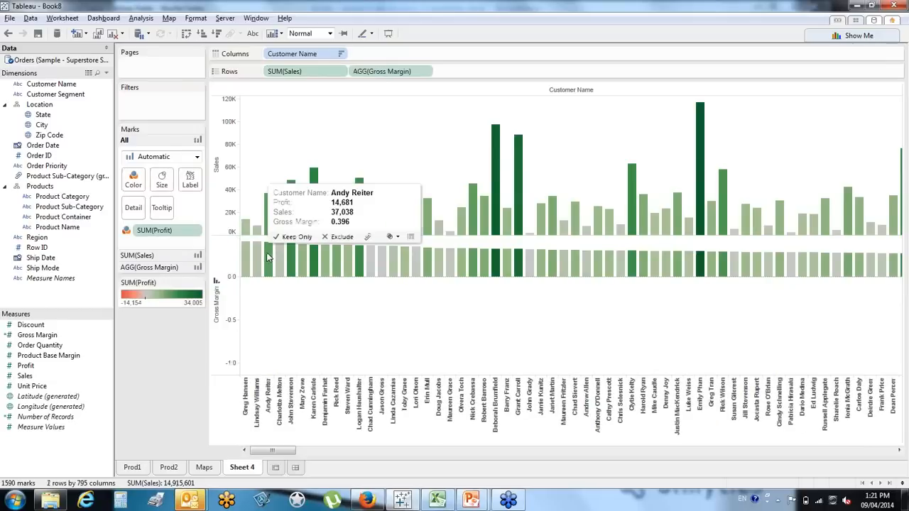
# Set the default number format of the Gross Margin measure to Percentage with no decimal places.
pyautogui.rightClick(64, 339)
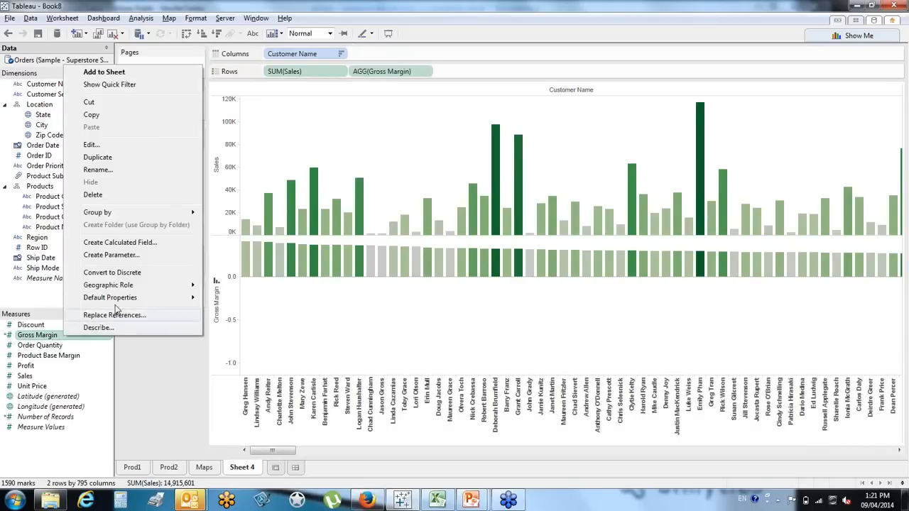
pyautogui.moveTo(125, 299)
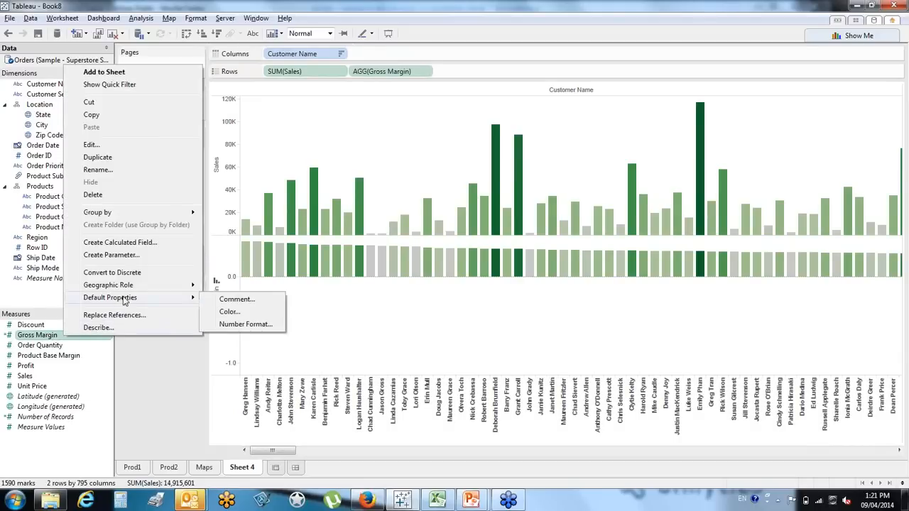
pyautogui.click(242, 329)
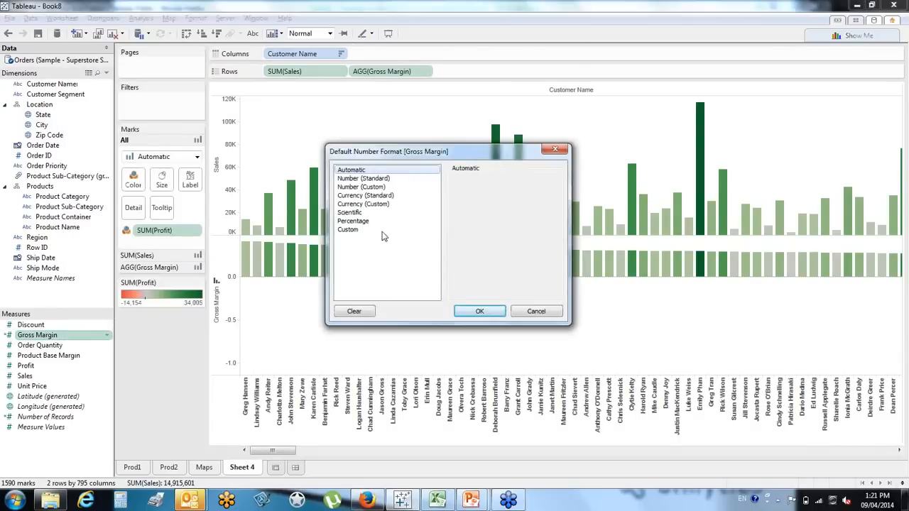
pyautogui.click(382, 222)
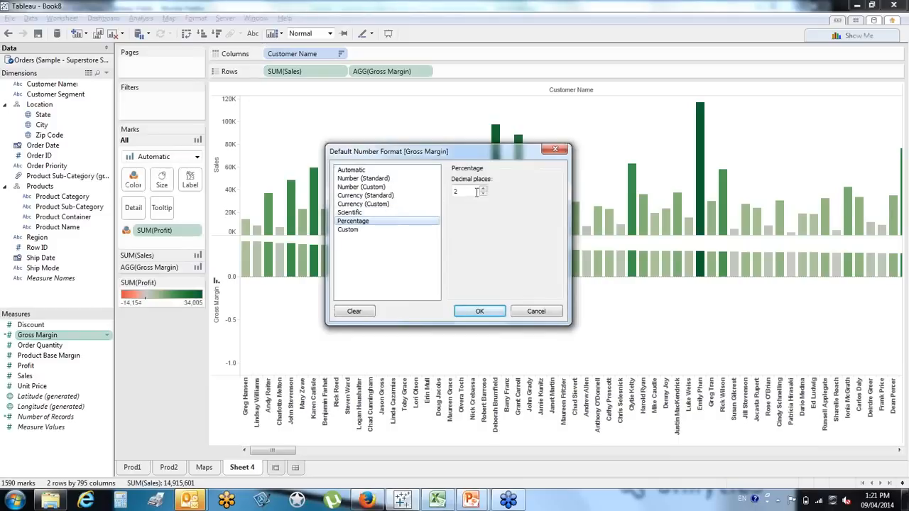
pyautogui.click(469, 310)
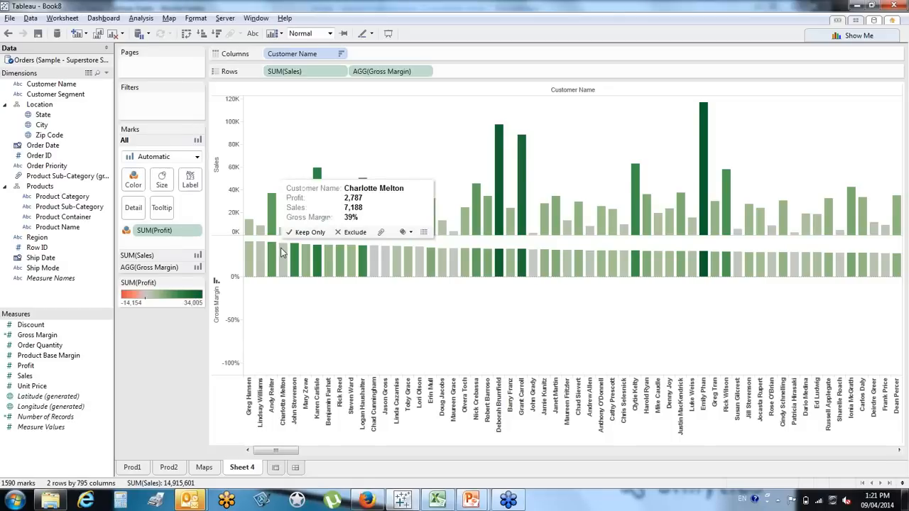
# Rename the Gross Margin worksheet as Customer and create a new dashboard.
pyautogui.doubleClick(240, 469)
pyautogui.write('Customer')
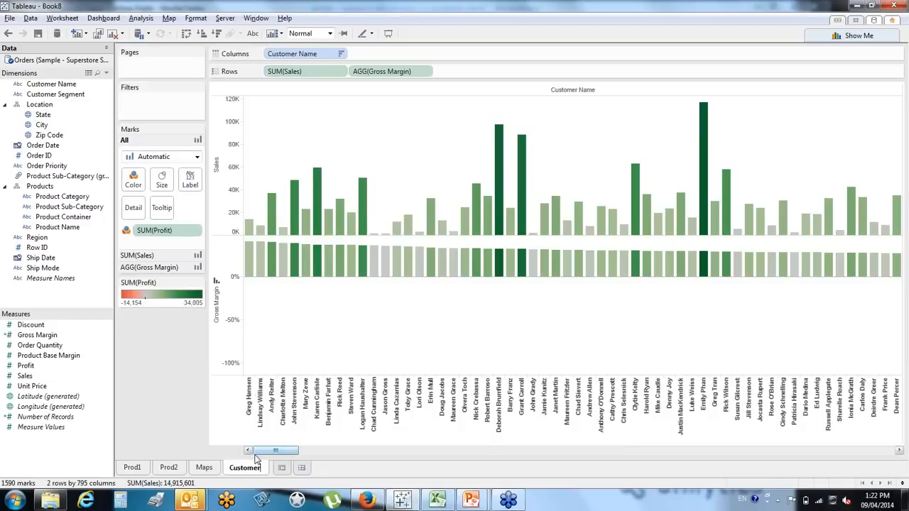
pyautogui.click(301, 469)
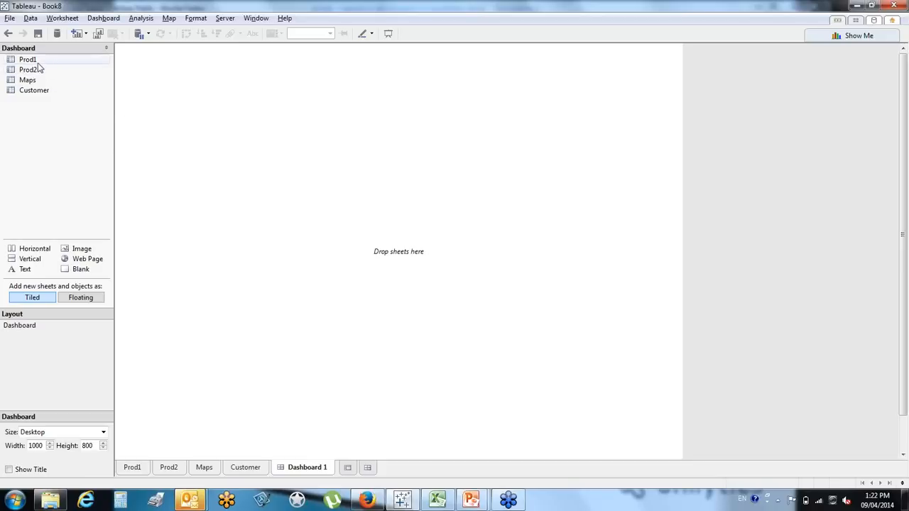
# Add the Prod1 sheet to the dashboard and place the Prod2 sheet beneath it.
pyautogui.moveTo(32, 61); pyautogui.dragTo(203, 132)
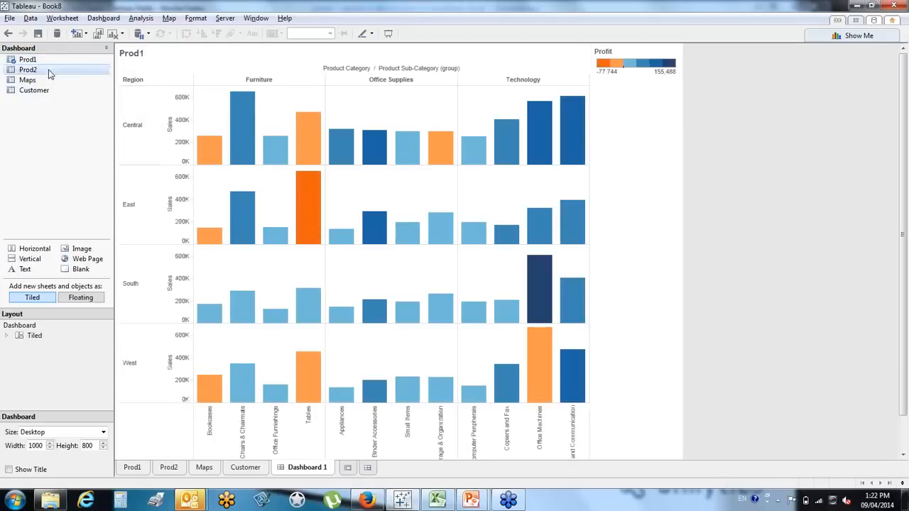
pyautogui.moveTo(50, 75); pyautogui.dragTo(211, 145)
pyautogui.moveTo(278, 200); pyautogui.dragTo(360, 313)
# Place the Maps sheet beside Prod2 and the Customer sheet beside Prod1 to form a two-by-two dashboard.
pyautogui.moveTo(27, 79); pyautogui.dragTo(475, 341)
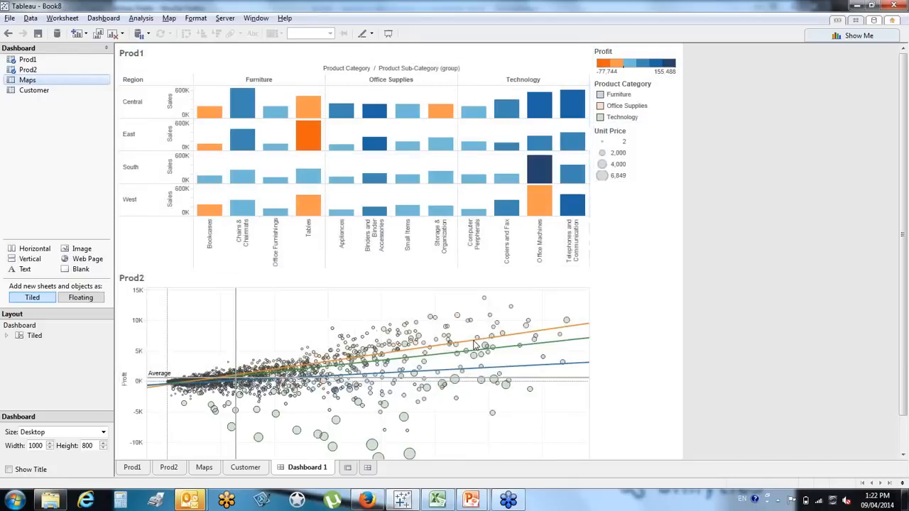
pyautogui.click(34, 90)
pyautogui.moveTo(290, 124); pyautogui.dragTo(478, 142)
pyautogui.click(446, 305)
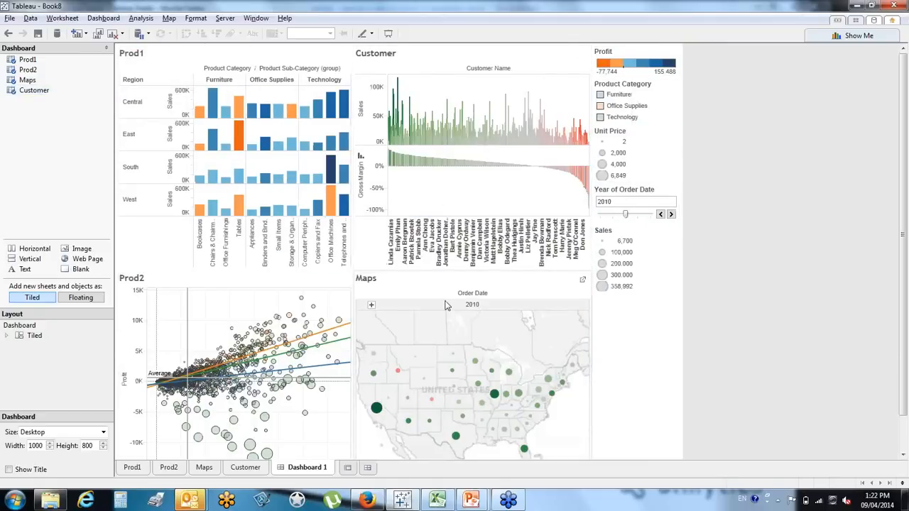
# Set the dashboard's Year of Order Date filter to 2011.
pyautogui.moveTo(426, 340)
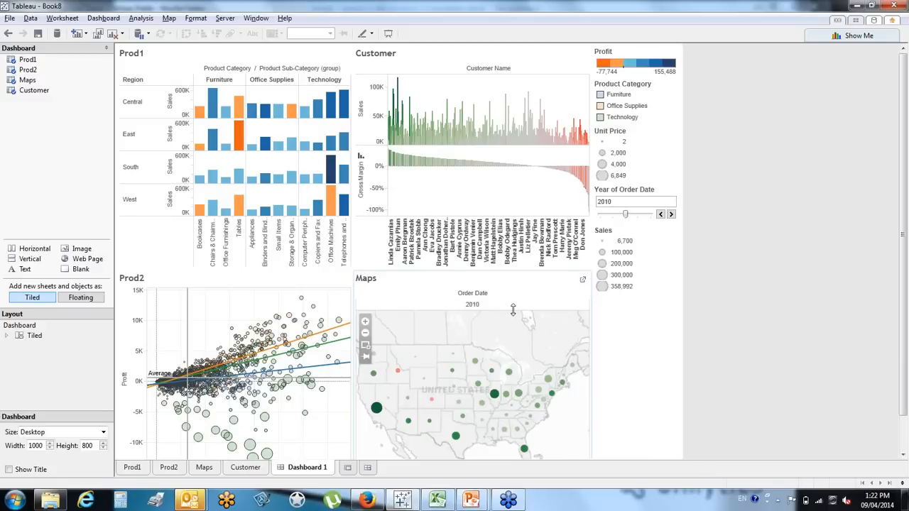
pyautogui.click(606, 228)
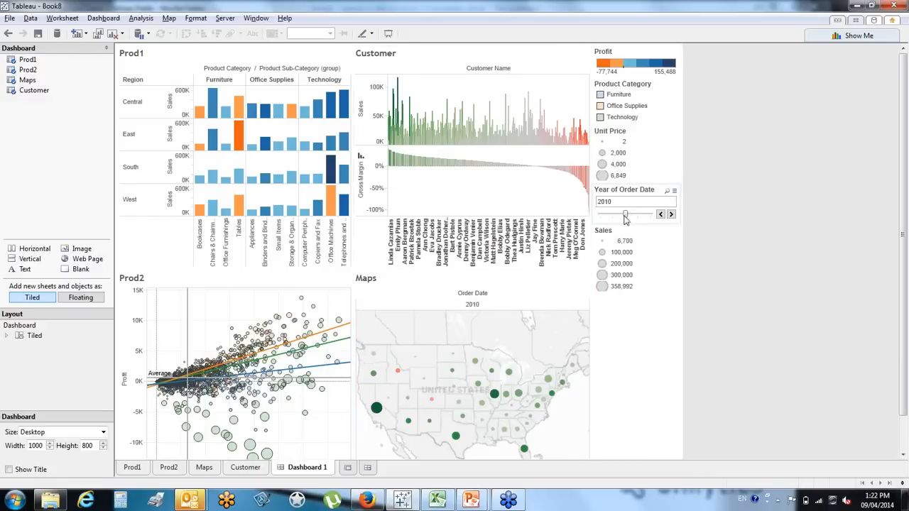
pyautogui.moveTo(469, 329)
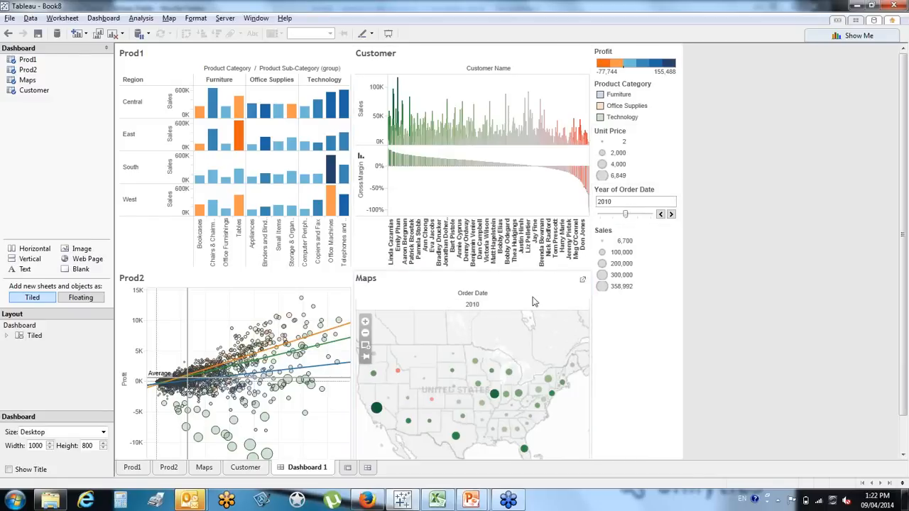
pyautogui.click(660, 213)
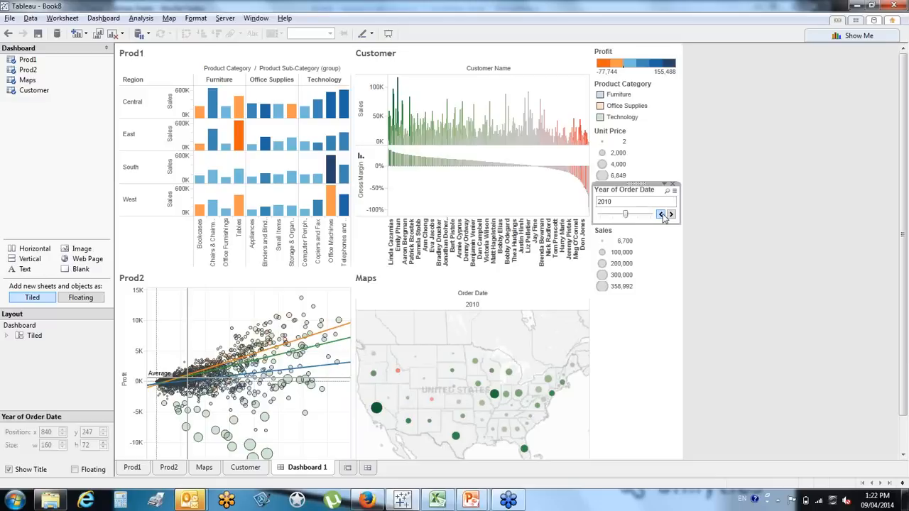
pyautogui.click(670, 215)
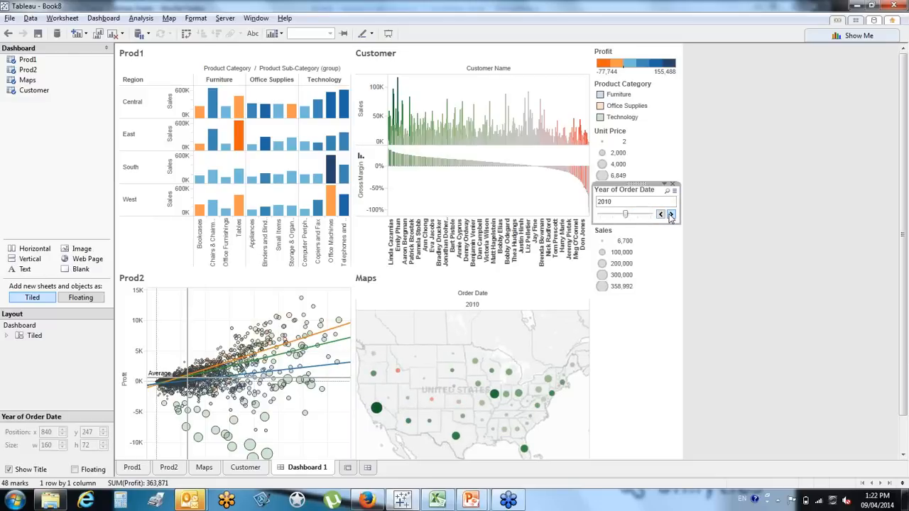
pyautogui.click(670, 214)
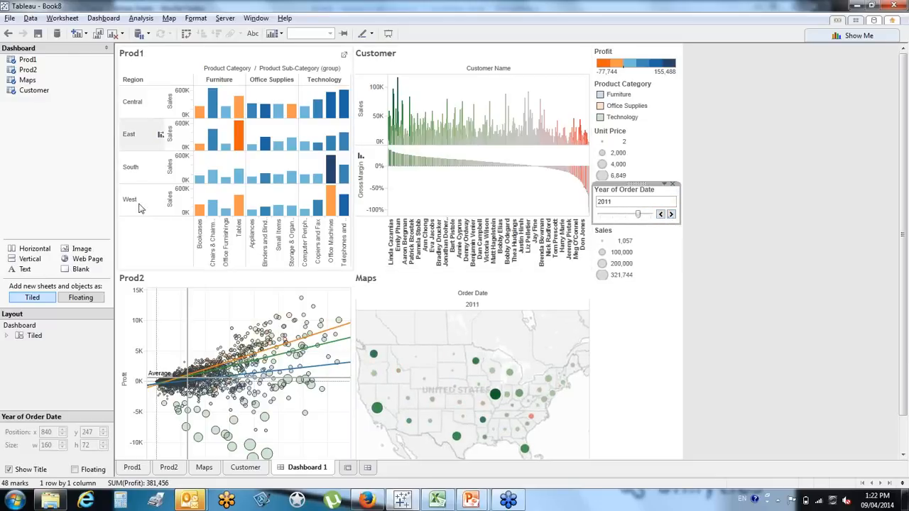
# Apply the Year of Order Date filter to all worksheets using this data source and set the year to 2009.
pyautogui.click(664, 184)
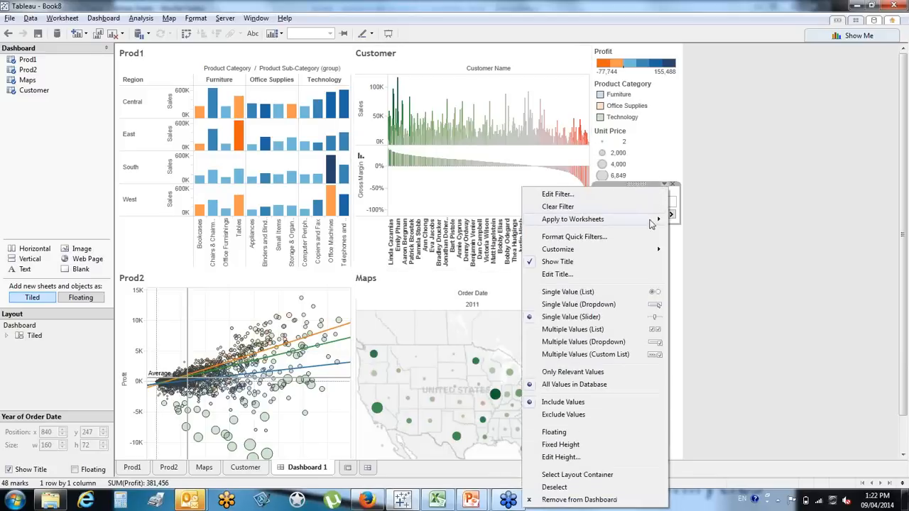
pyautogui.moveTo(649, 220)
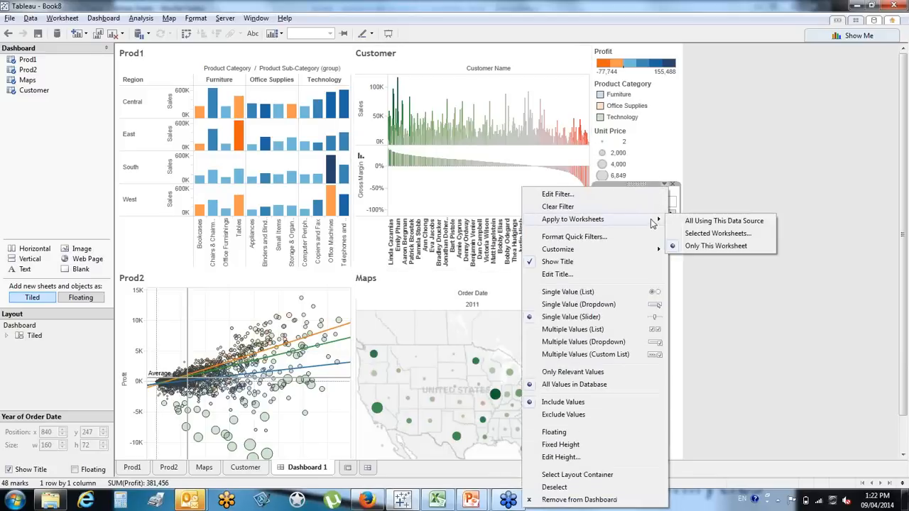
pyautogui.click(699, 223)
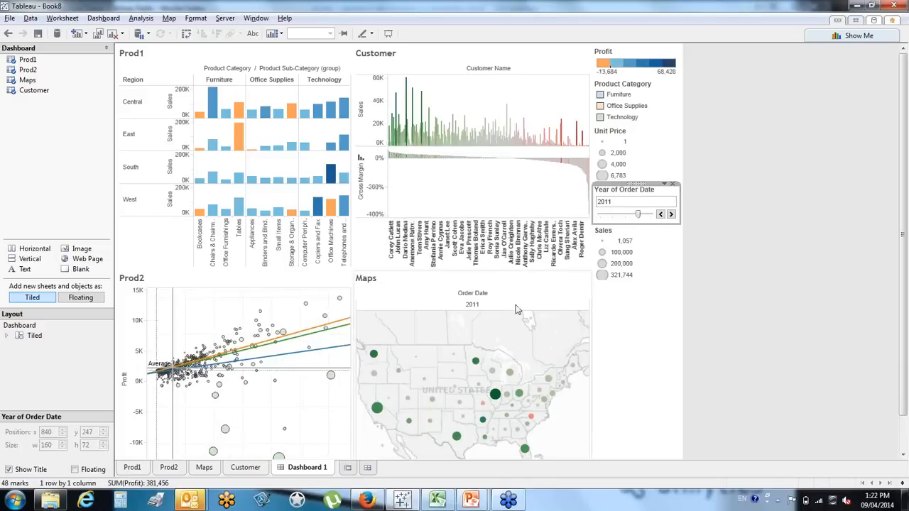
pyautogui.click(660, 214)
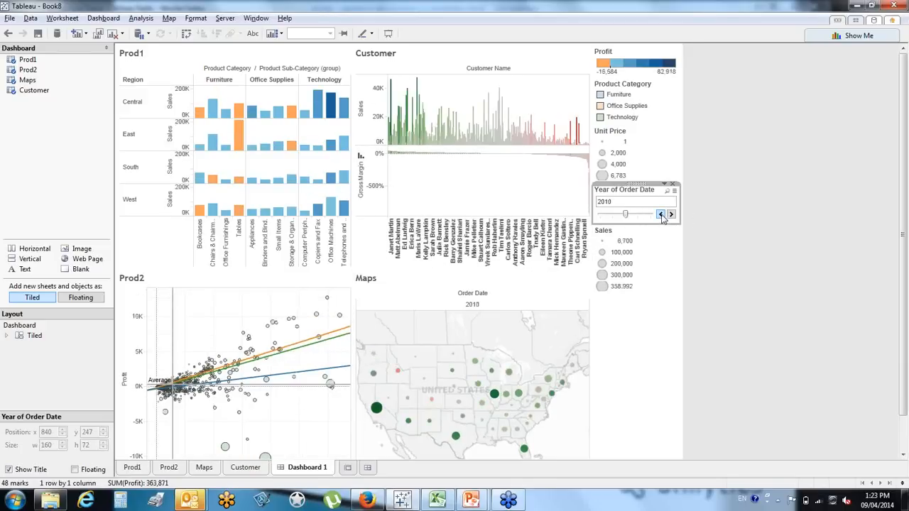
pyautogui.click(660, 214)
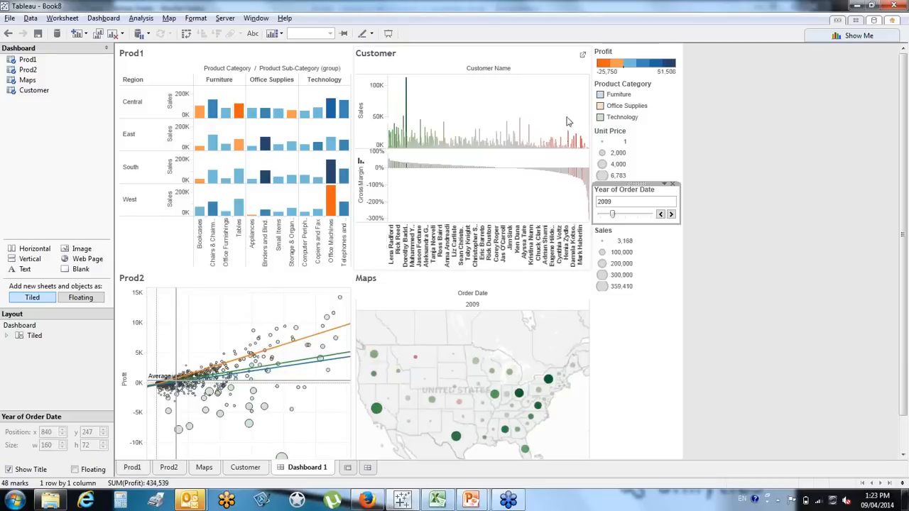
# Use the Customer view as a dashboard filter, trying it on the lowest Gross Margin customers before clearing the selection.
pyautogui.moveTo(565, 122); pyautogui.dragTo(593, 213)
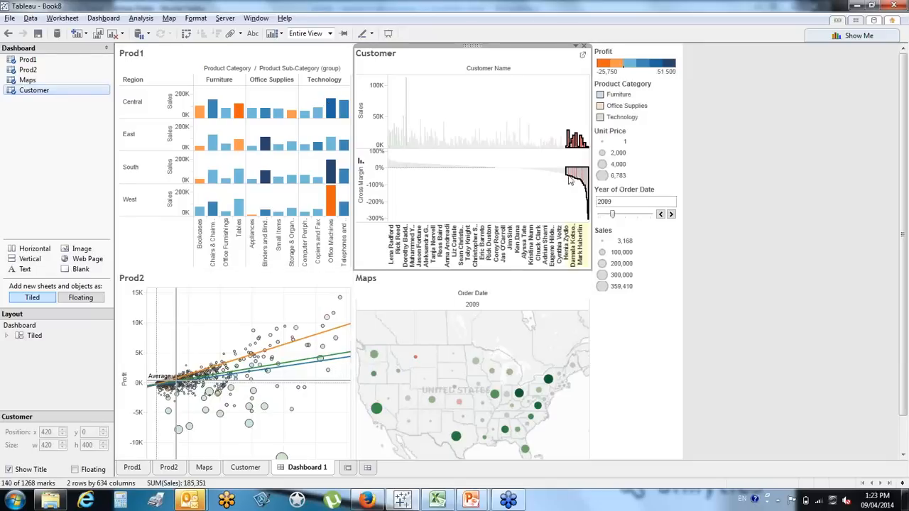
pyautogui.click(578, 50)
pyautogui.click(523, 182)
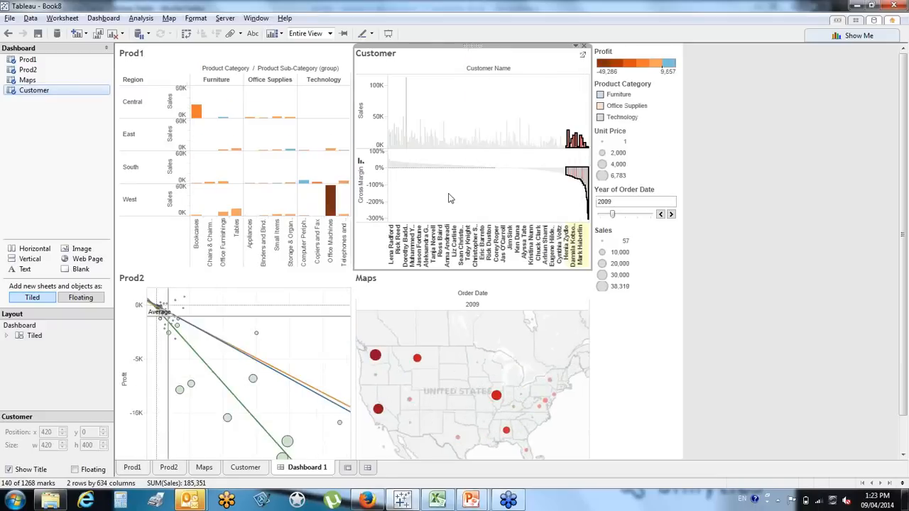
pyautogui.click(536, 196)
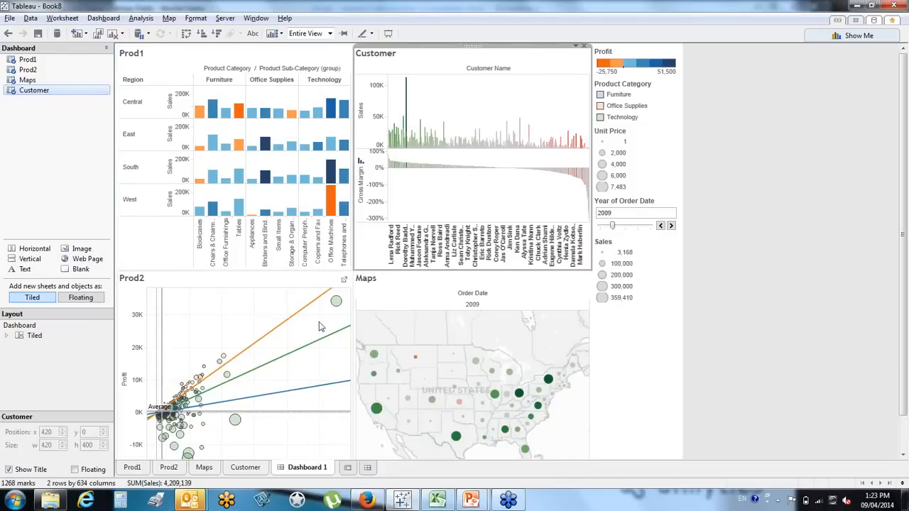
# Use the Prod1 view as a dashboard filter, trying it on the West region's Office Machines bar before clearing the selection.
pyautogui.click(330, 62)
pyautogui.click(338, 46)
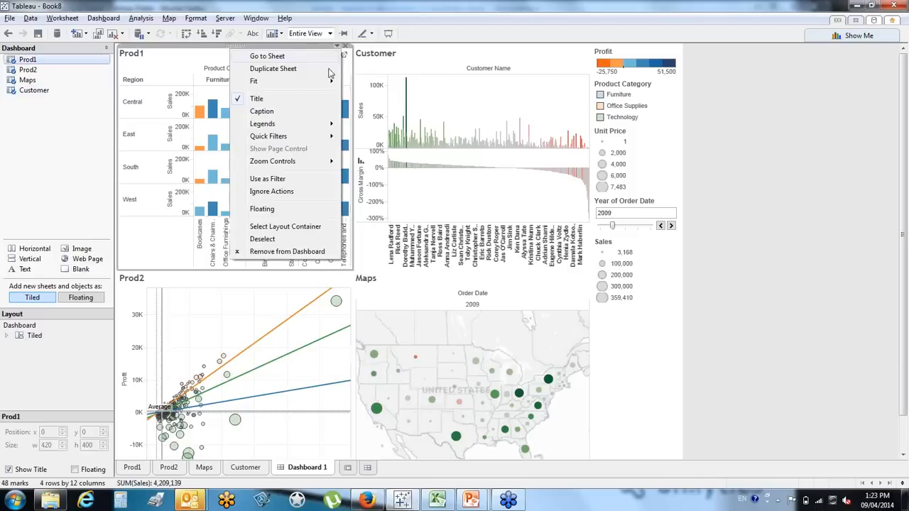
pyautogui.click(289, 180)
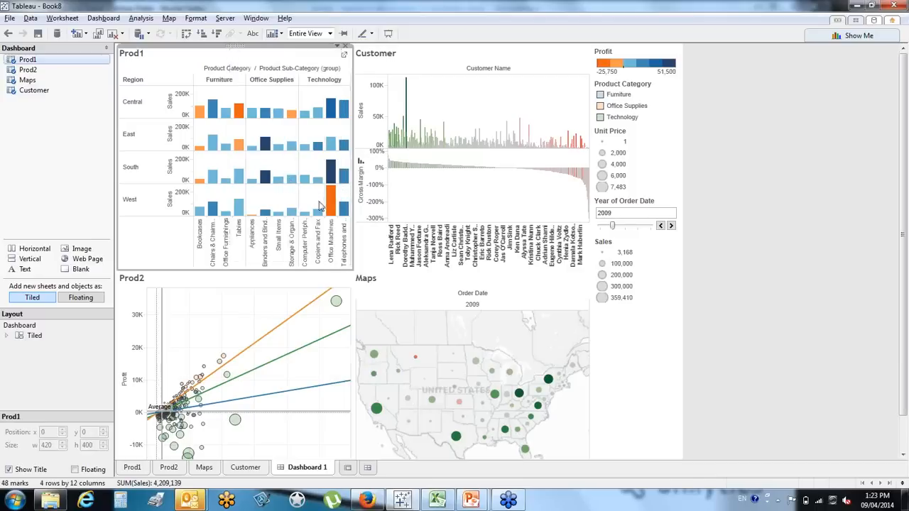
pyautogui.moveTo(331, 200)
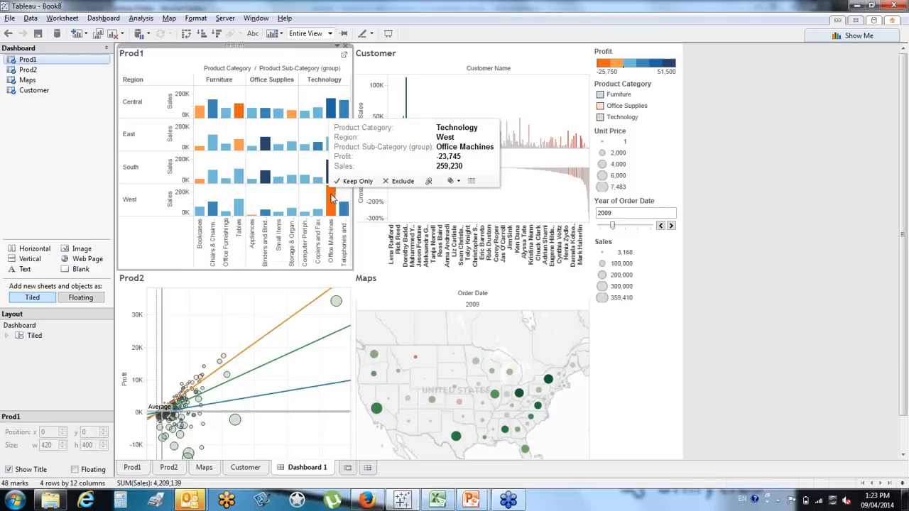
pyautogui.click(331, 199)
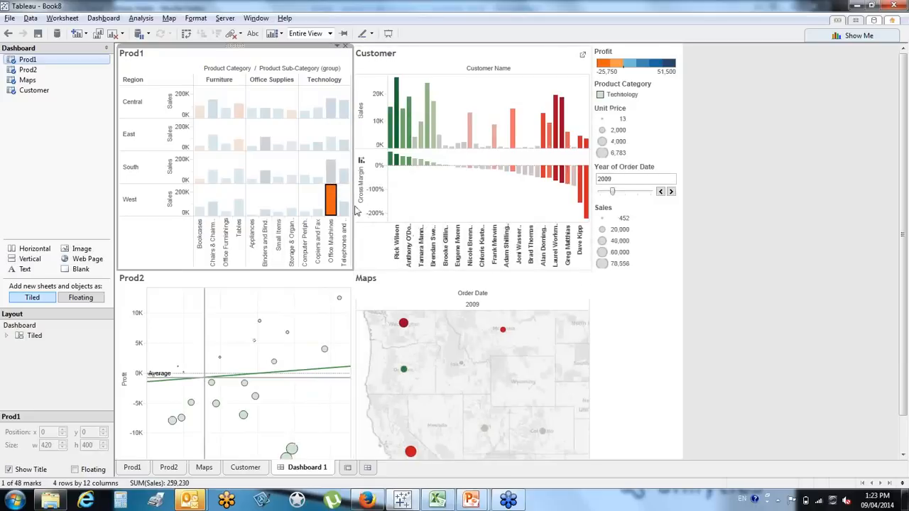
pyautogui.click(331, 200)
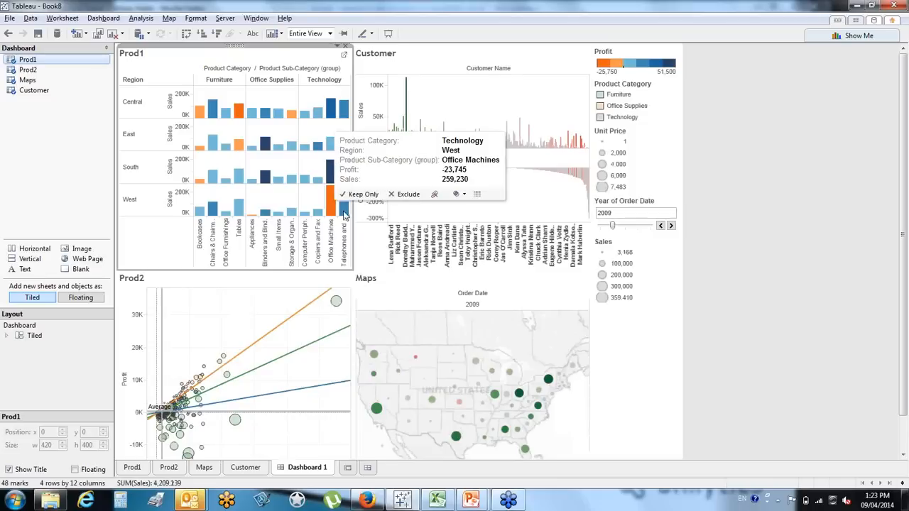
pyautogui.moveTo(344, 214)
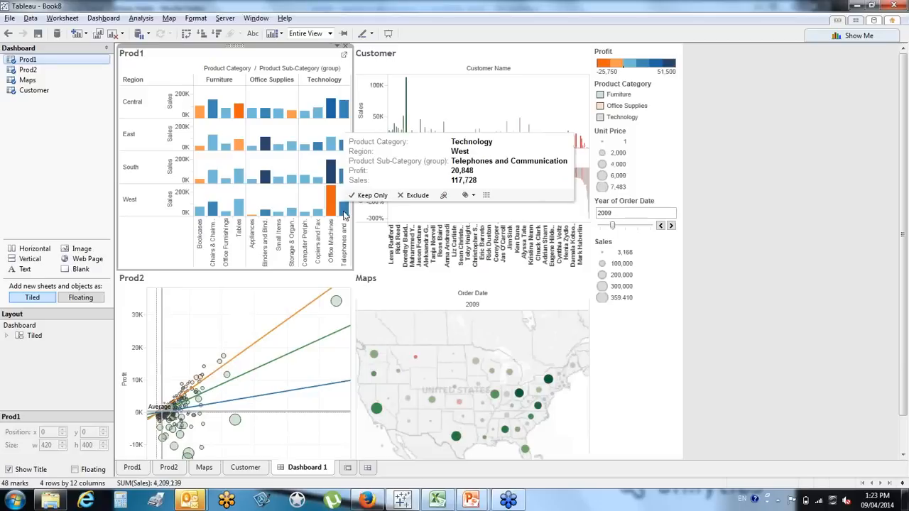
# Add a new worksheet and connect live to the Shipping.csv text file as a comma-separated single table.
pyautogui.click(348, 468)
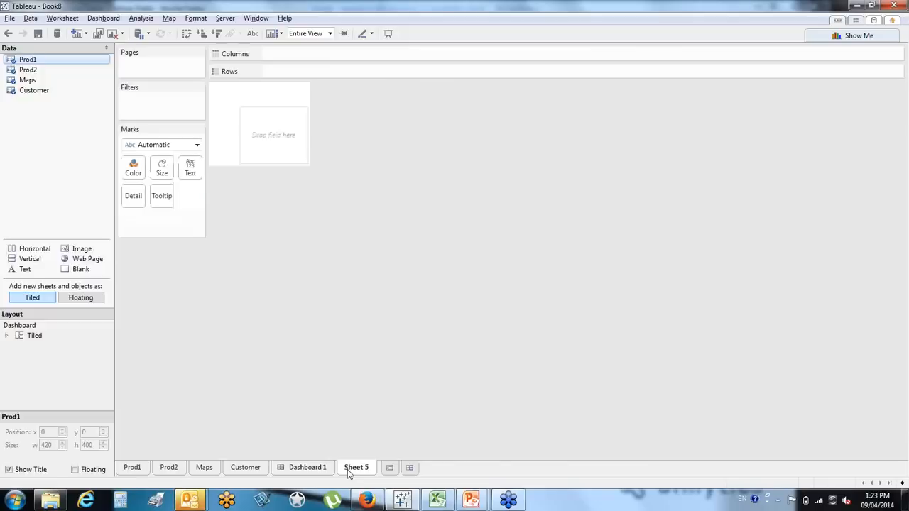
pyautogui.click(32, 19)
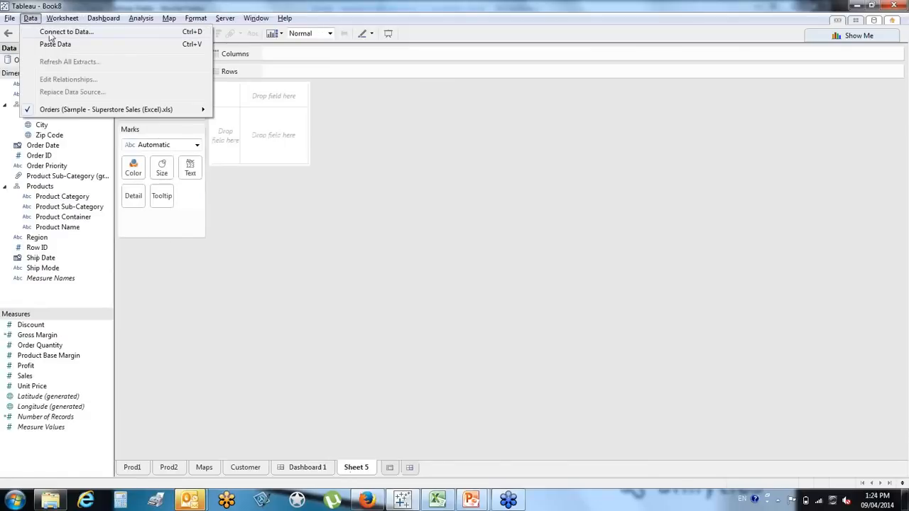
pyautogui.click(52, 32)
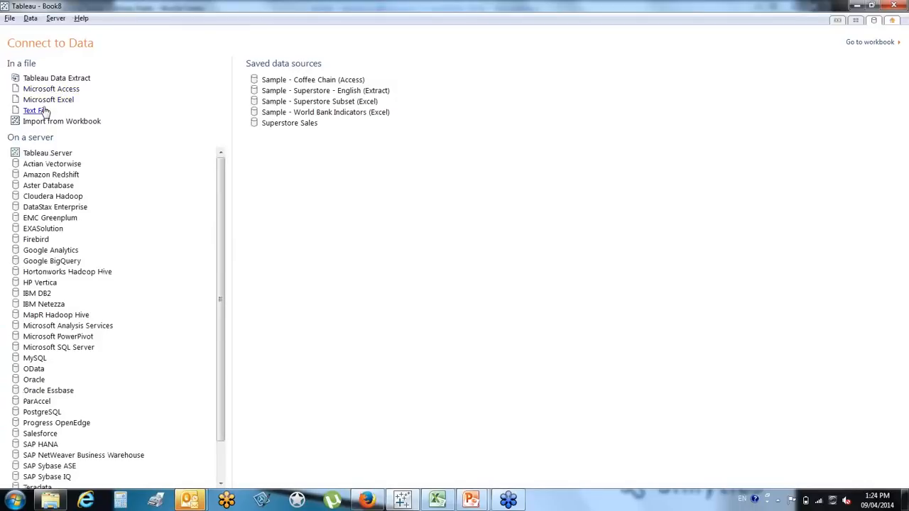
pyautogui.click(42, 113)
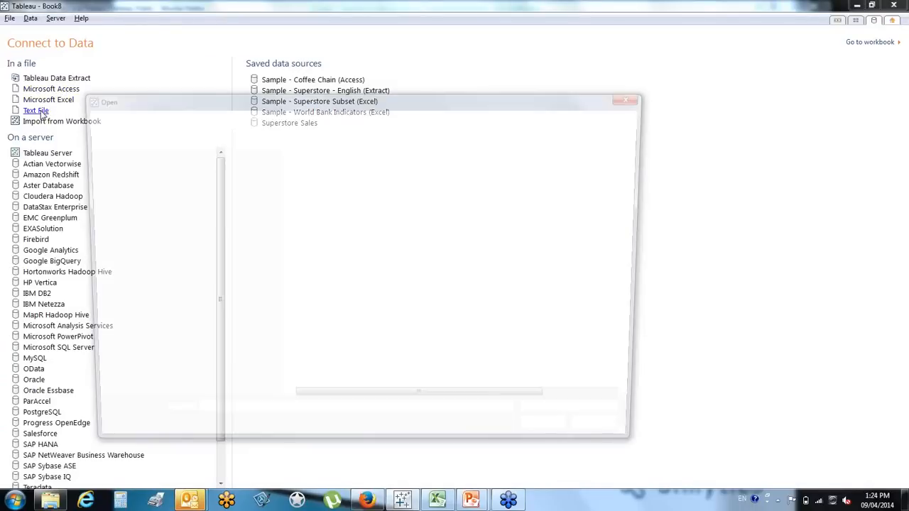
pyautogui.doubleClick(304, 211)
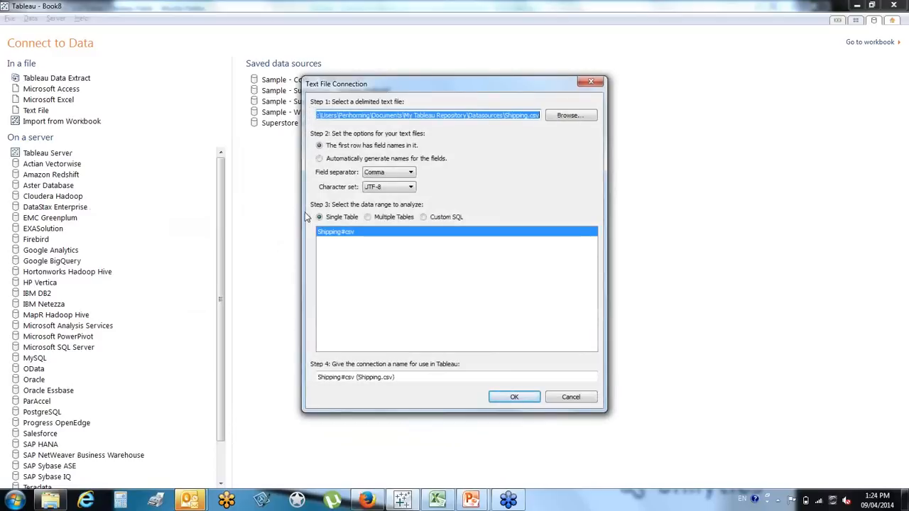
pyautogui.click(507, 400)
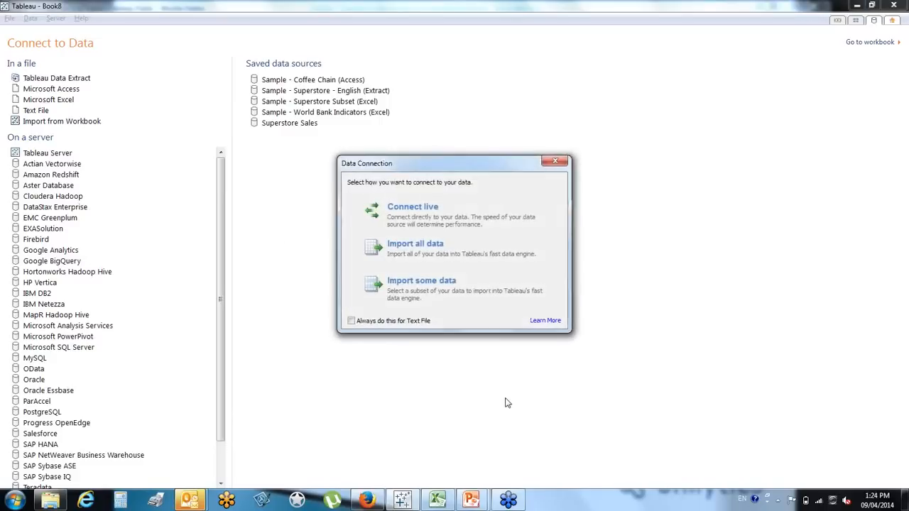
pyautogui.click(428, 213)
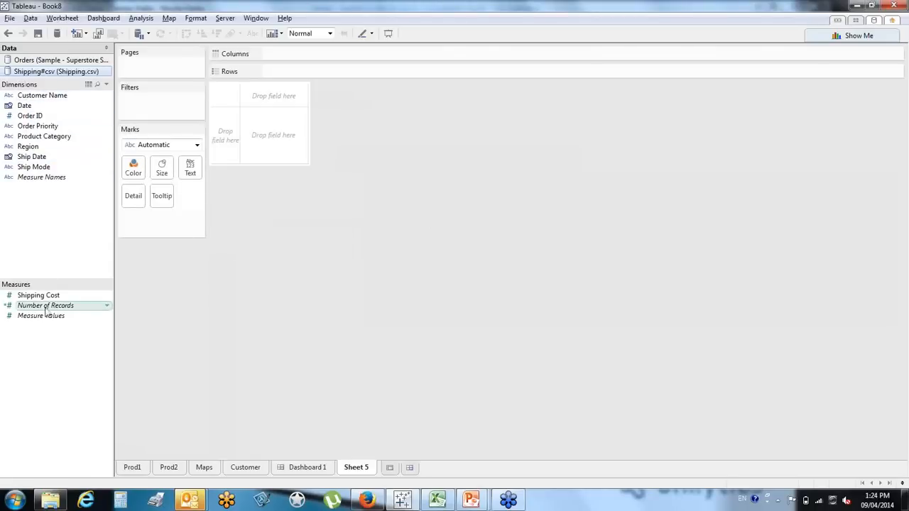
# From the Orders source, chart Sales by Product Category, with Customer Name as detail and Customer Segment as colour.
pyautogui.click(63, 61)
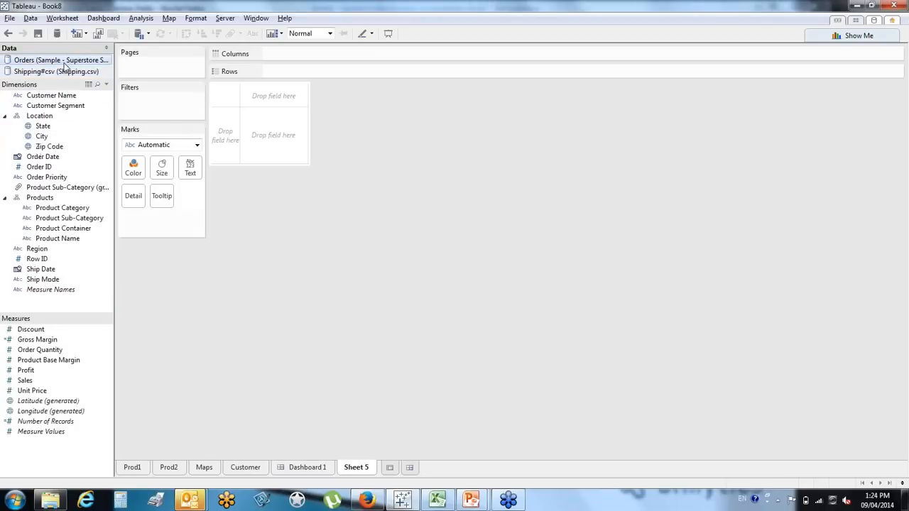
pyautogui.doubleClick(29, 382)
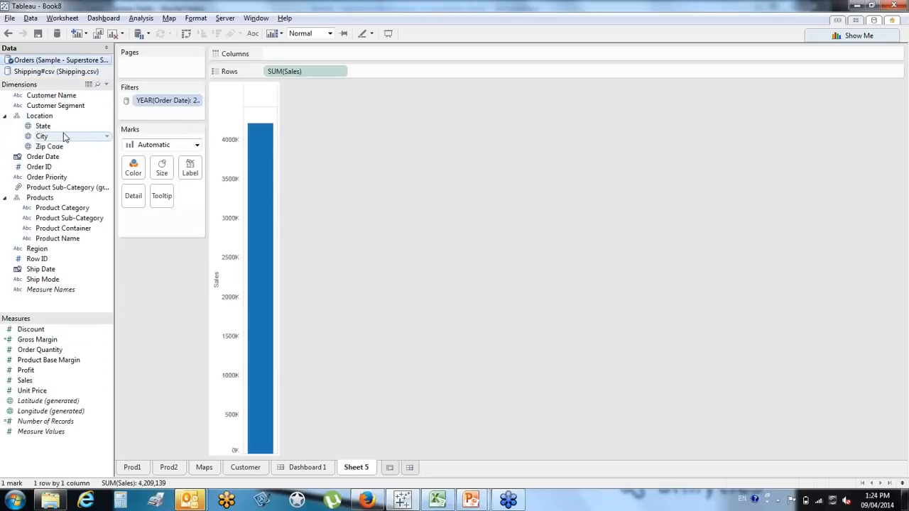
pyautogui.doubleClick(53, 209)
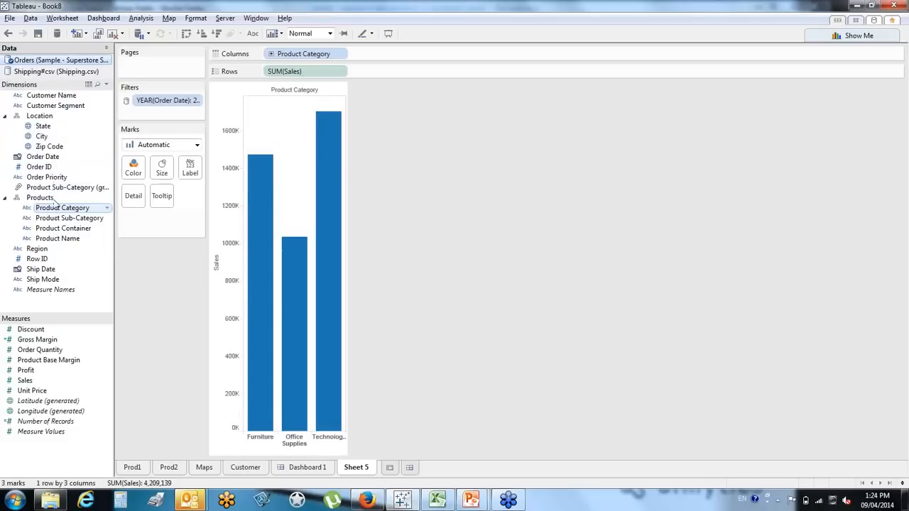
pyautogui.moveTo(70, 101); pyautogui.dragTo(134, 199)
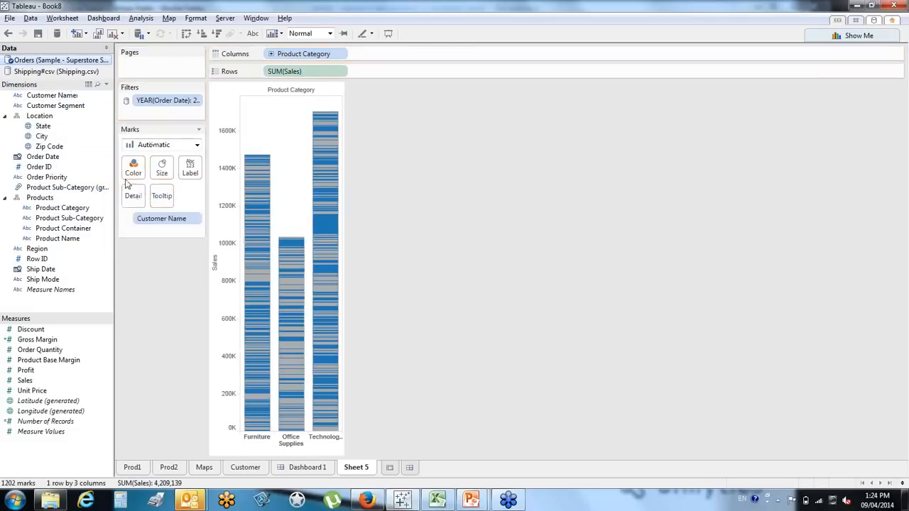
pyautogui.moveTo(54, 109); pyautogui.dragTo(133, 167)
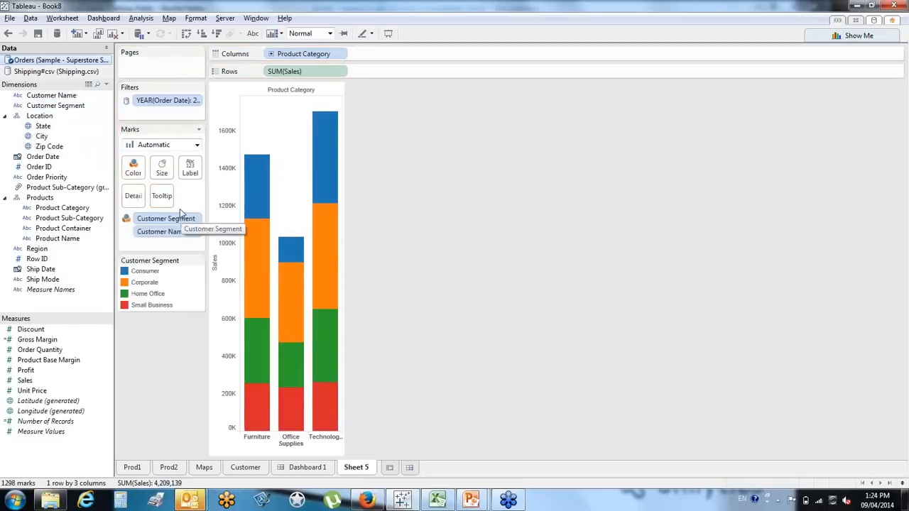
# Blend Shipping Cost from the Shipping source into the columns and remove Product Category to plot Sales against Shipping Cost.
pyautogui.click(62, 72)
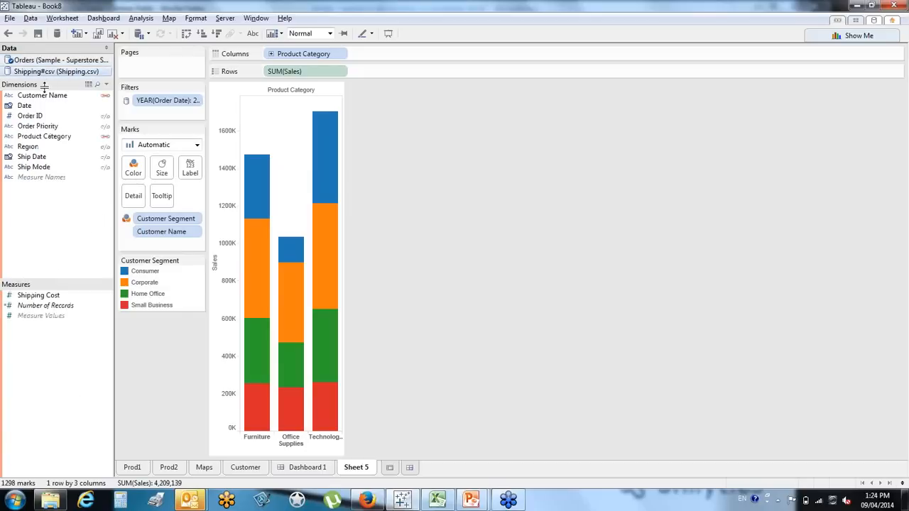
pyautogui.click(105, 96)
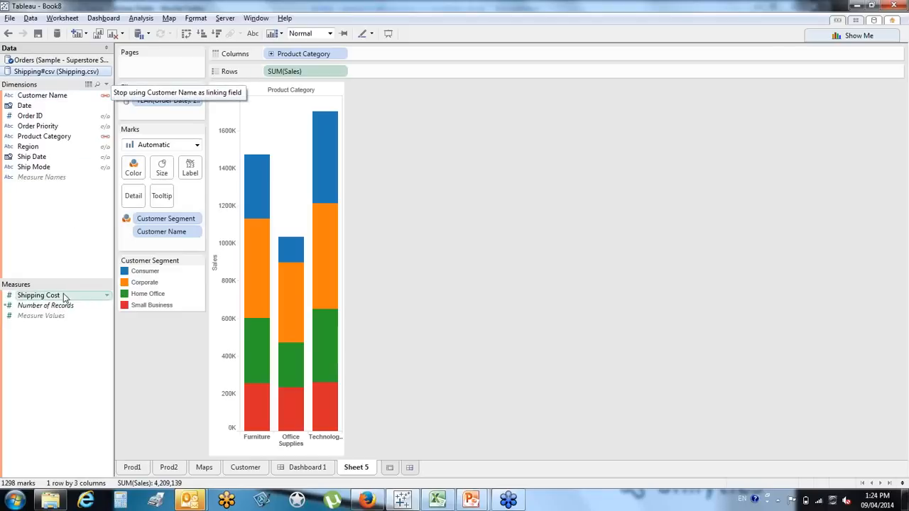
pyautogui.moveTo(63, 298); pyautogui.dragTo(403, 58)
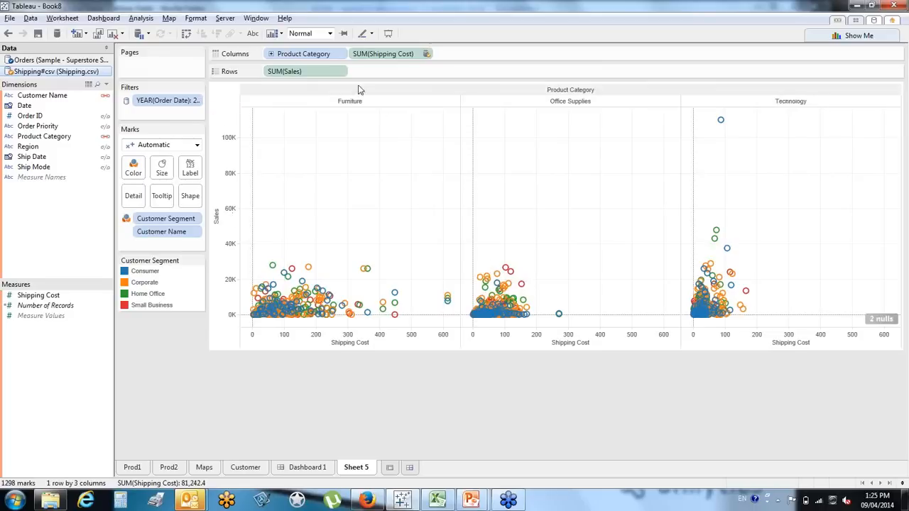
pyautogui.moveTo(310, 57); pyautogui.dragTo(75, 147)
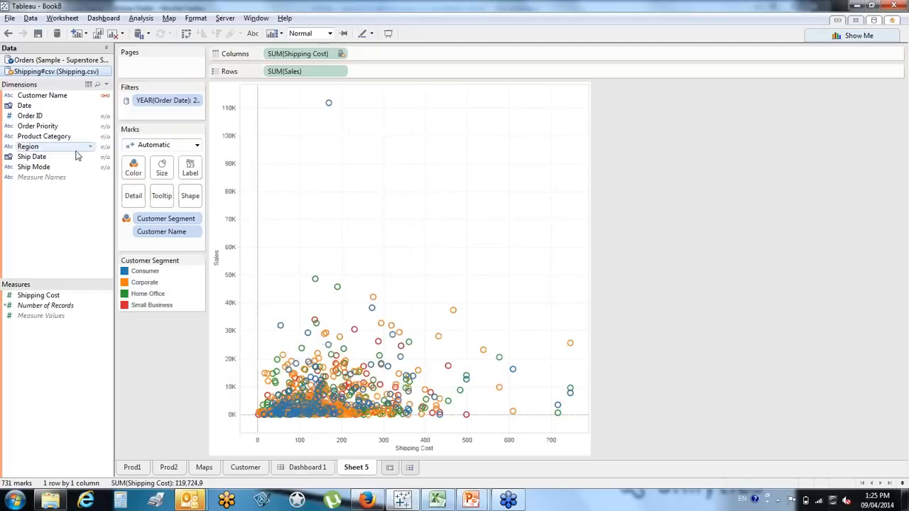
# Rename the new worksheet as Shipping.
pyautogui.doubleClick(355, 468)
pyautogui.write('Shippin')
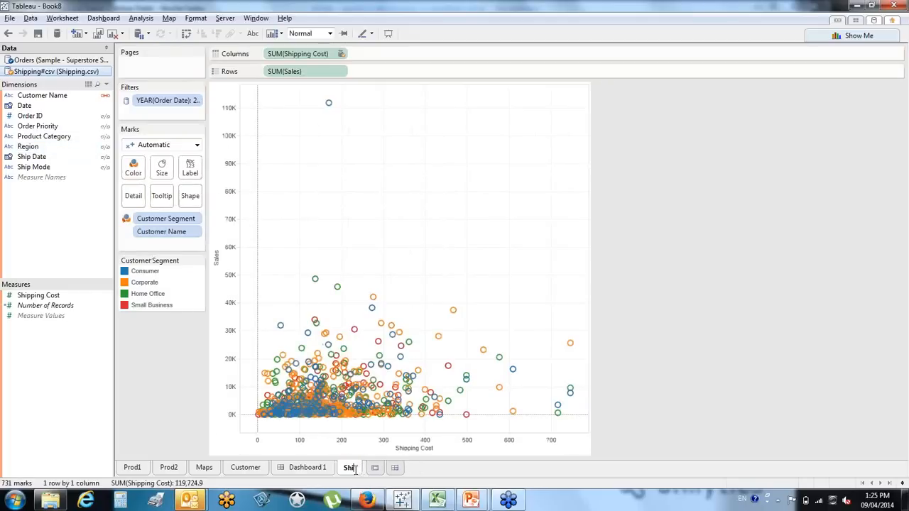
pyautogui.write('g')
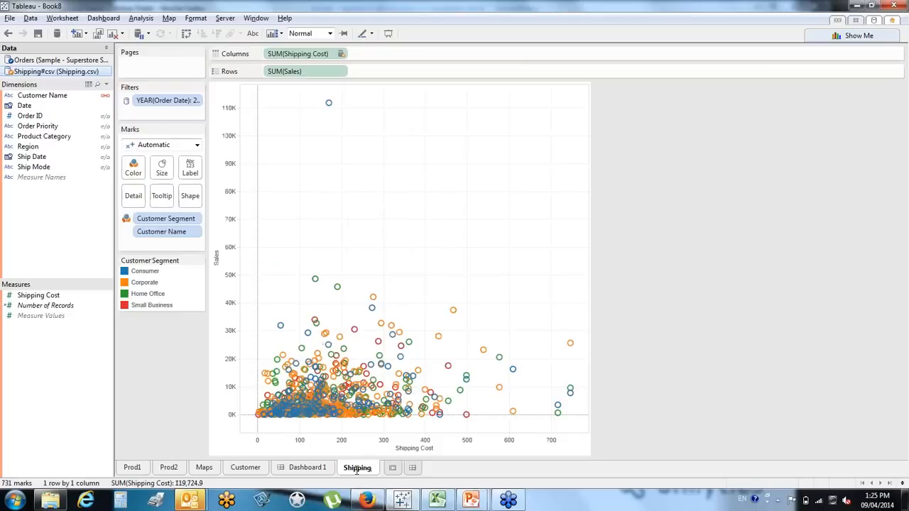
# Place the Shipping view on Dashboard 1 between Prod1 and Prod2, and make it taller by shrinking Prod1.
pyautogui.click(308, 469)
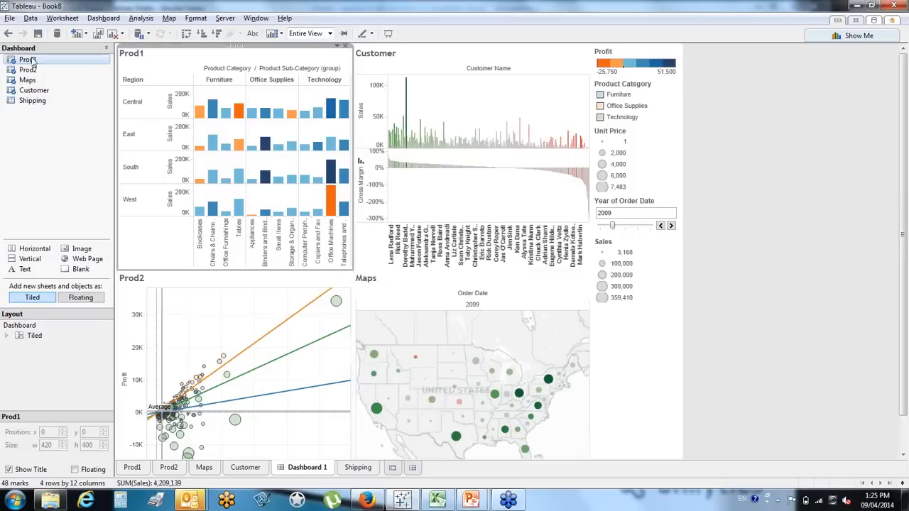
pyautogui.click(32, 101)
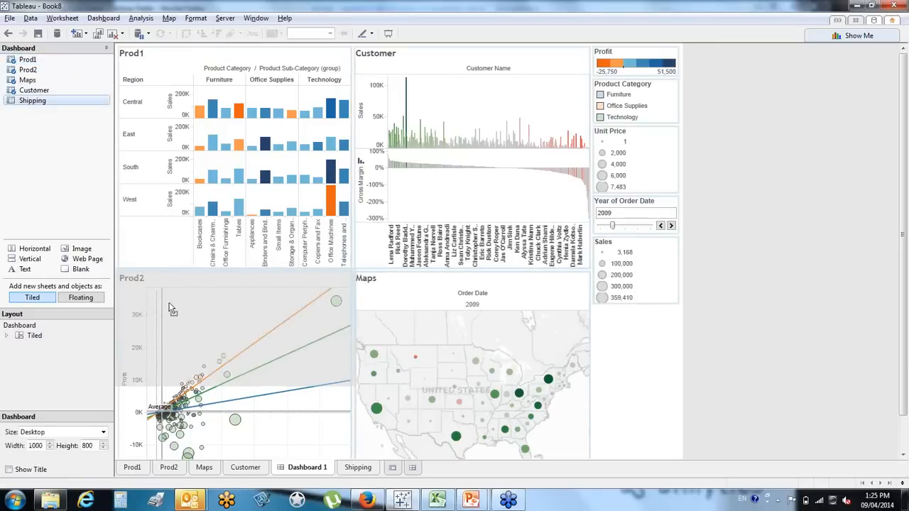
pyautogui.moveTo(169, 309); pyautogui.dragTo(169, 310)
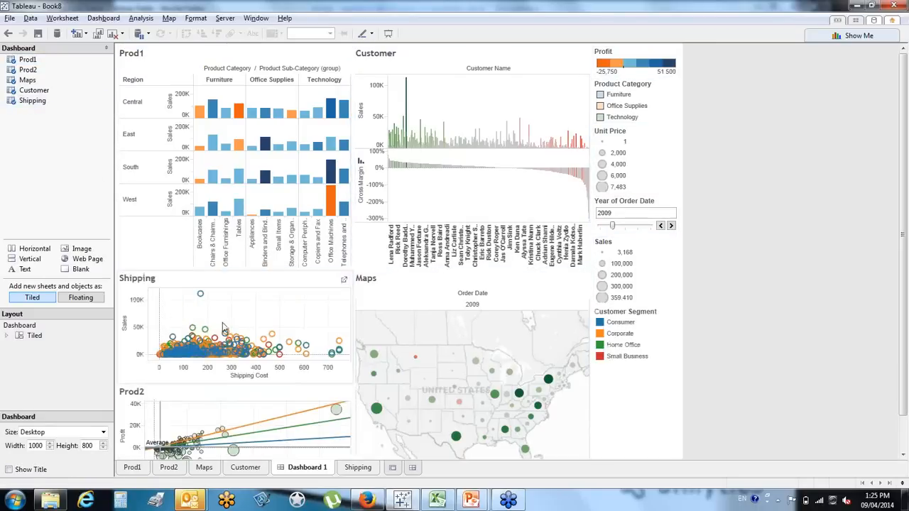
pyautogui.moveTo(225, 357)
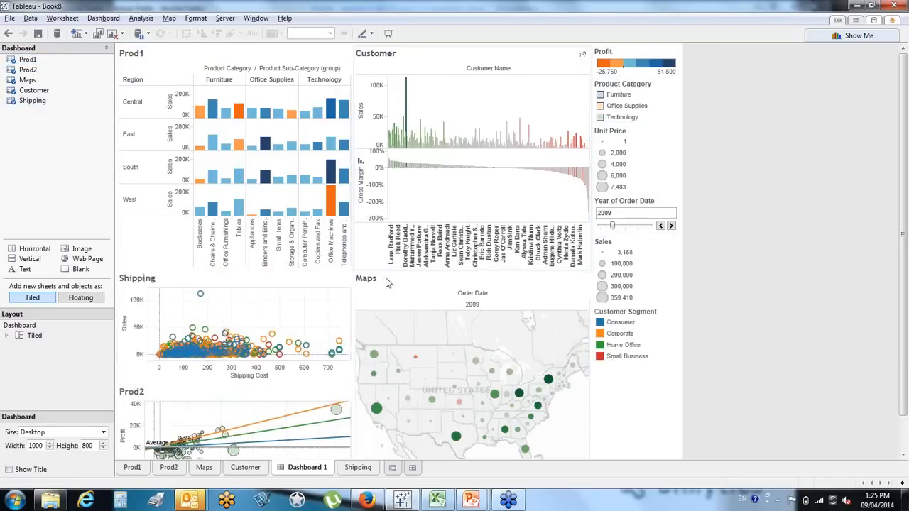
pyautogui.moveTo(282, 273); pyautogui.dragTo(286, 244)
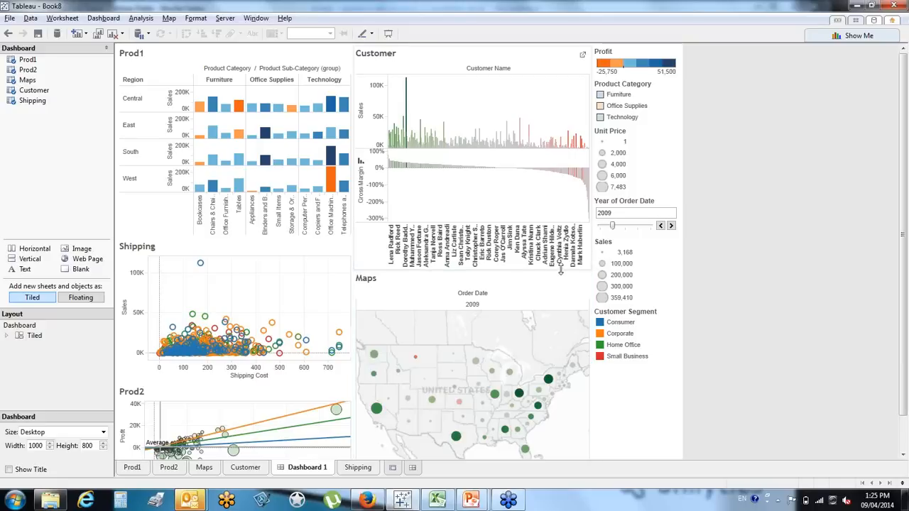
# Advance the dashboard's Year of Order Date filter through 2010 and 2011 to 2012.
pyautogui.click(671, 226)
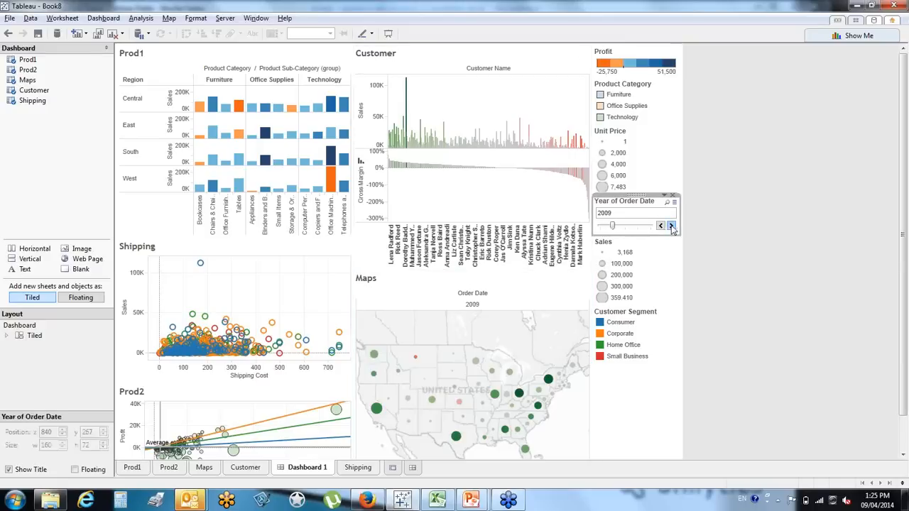
pyautogui.click(671, 226)
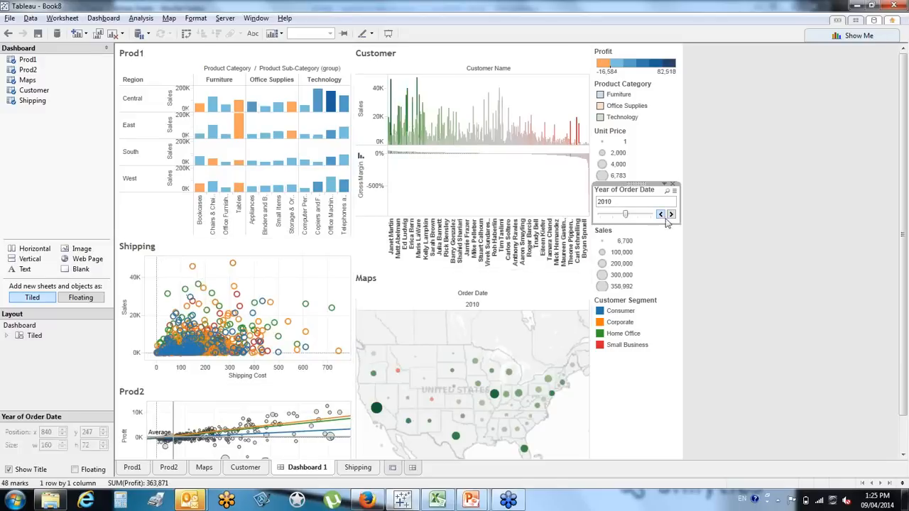
pyautogui.click(671, 215)
pyautogui.click(672, 214)
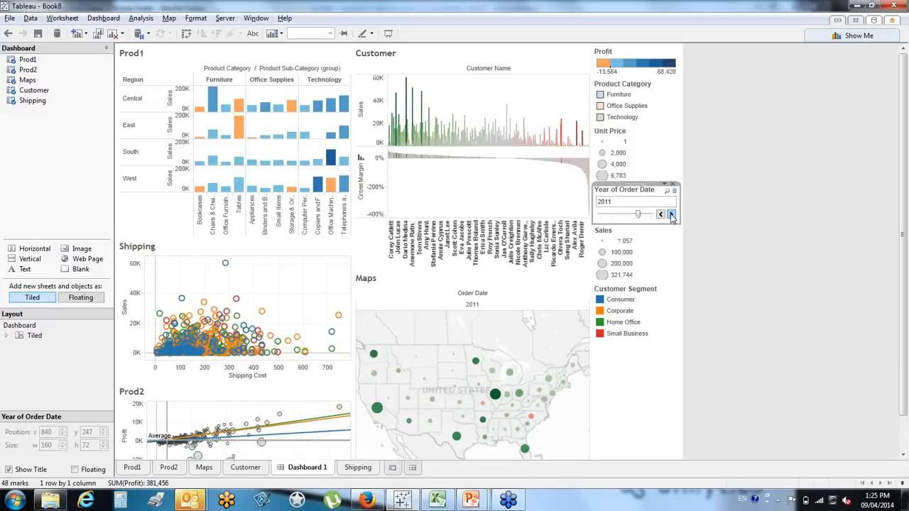
pyautogui.click(672, 214)
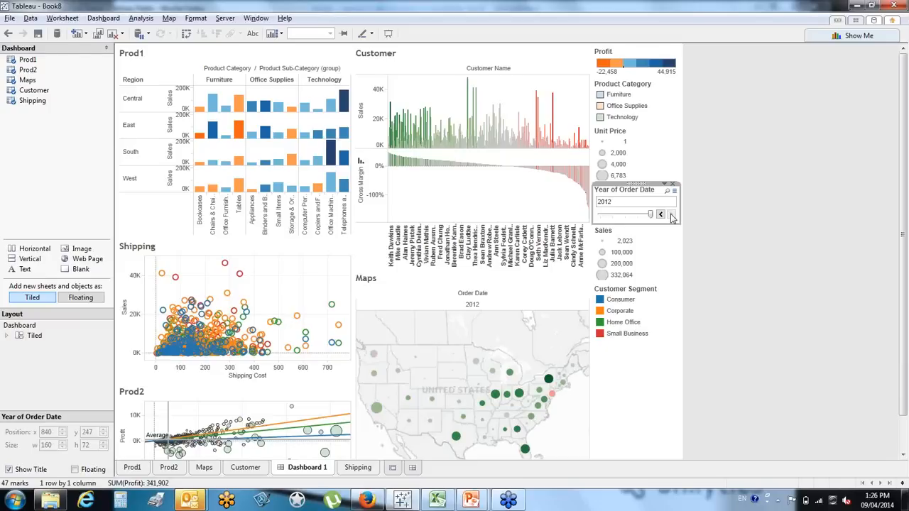
# Switch to the Superstore Sales workbook in Excel and look through the rows and columns of the Orders sheet.
pyautogui.hotkey('alt', 'Tab')
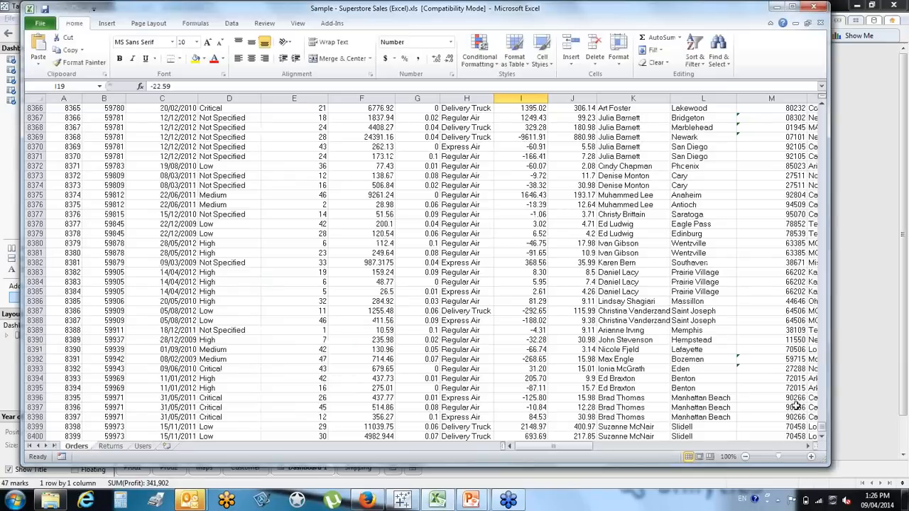
pyautogui.moveTo(823, 434); pyautogui.dragTo(831, 110)
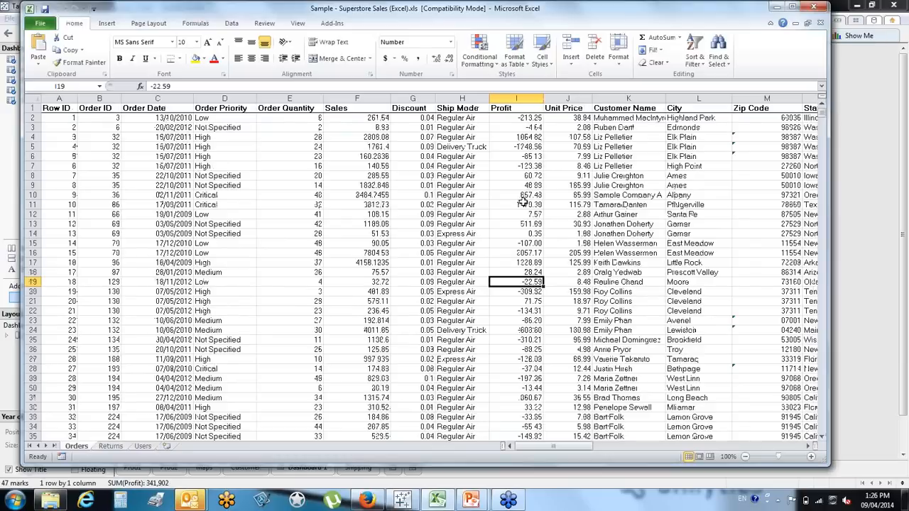
pyautogui.click(625, 447)
pyautogui.click(740, 439)
pyautogui.moveTo(742, 448); pyautogui.dragTo(561, 446)
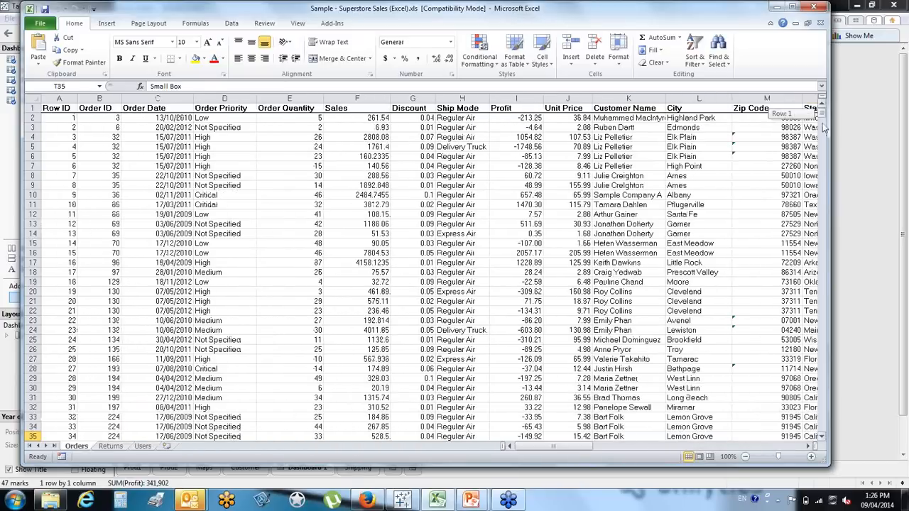
pyautogui.moveTo(824, 126); pyautogui.dragTo(845, 122)
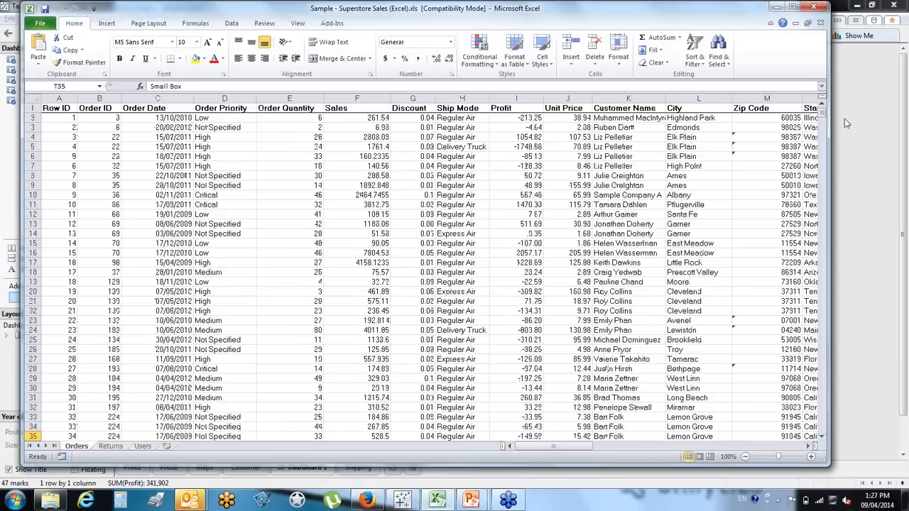